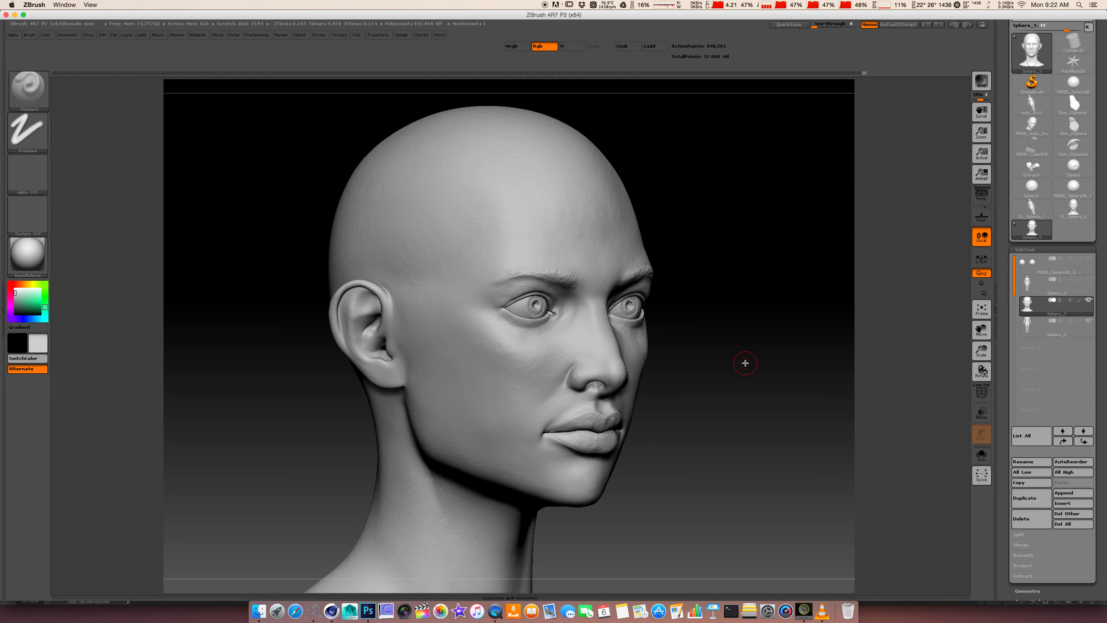
Examine the sculpted head from the front and in three-quarter view
{"action": "left_click_drag", "start_coordinate": [719, 309], "coordinate": [712, 338]}
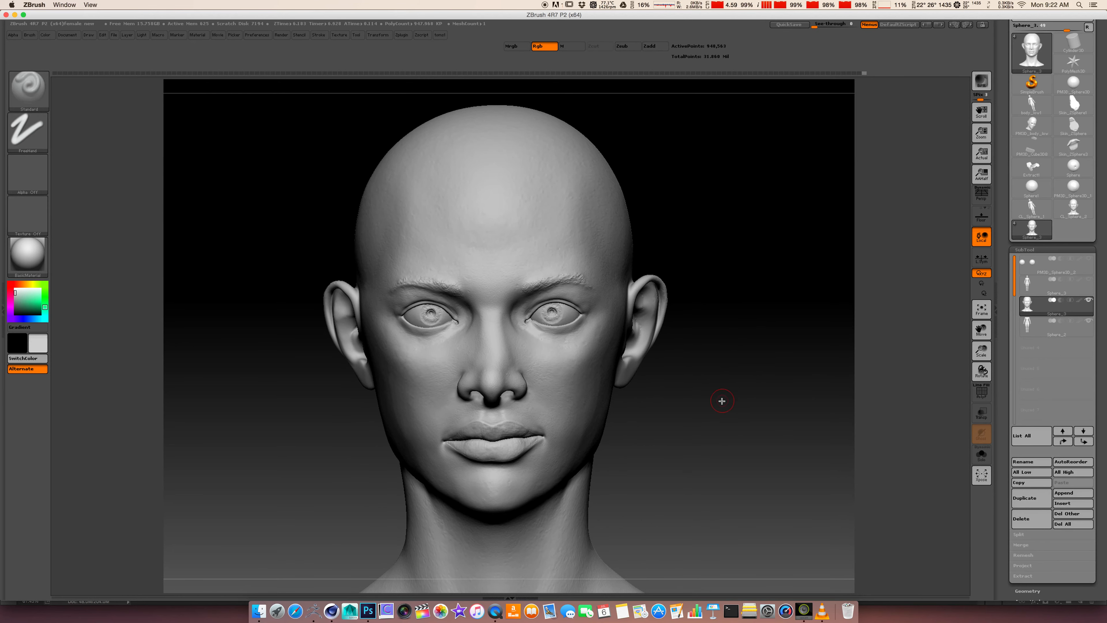
{"action": "left_click_drag", "start_coordinate": [721, 402], "coordinate": [750, 406]}
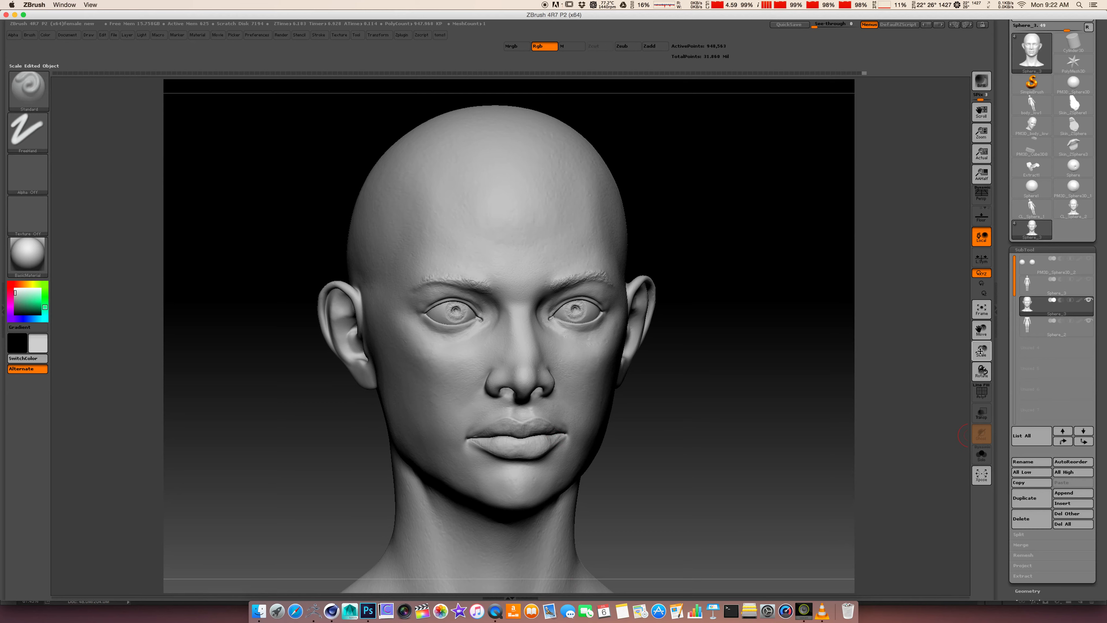
{"action": "left_click_drag", "start_coordinate": [714, 485], "coordinate": [706, 492]}
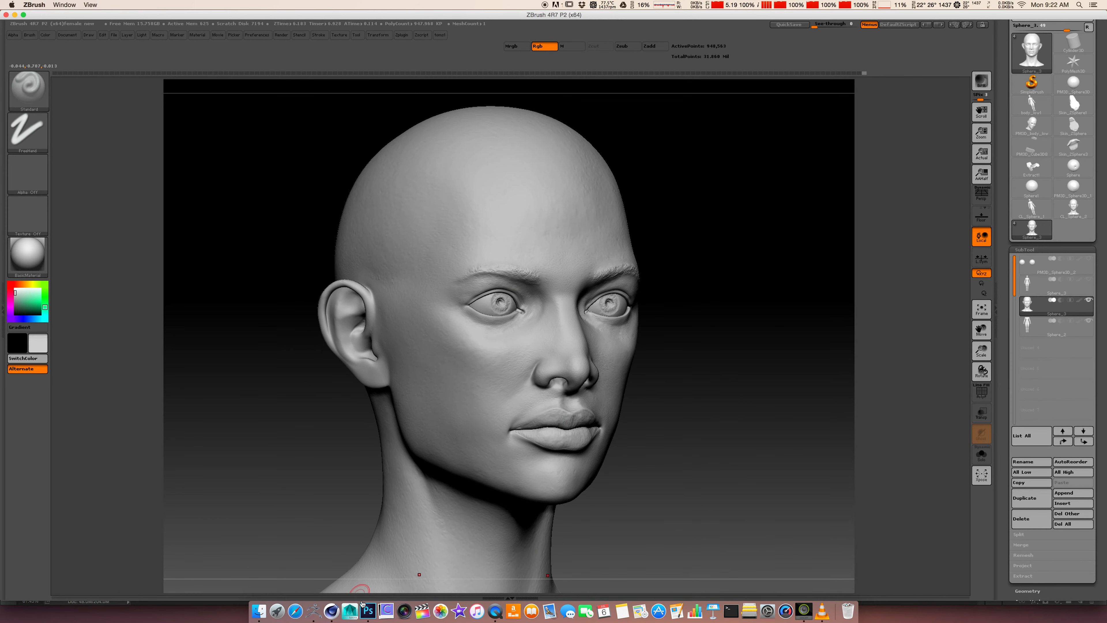
Switch to Photoshop and inspect the displace and spec layers of head mat.psd, zooming in on the facial detail of the spec map
{"action": "left_click", "coordinate": [368, 611]}
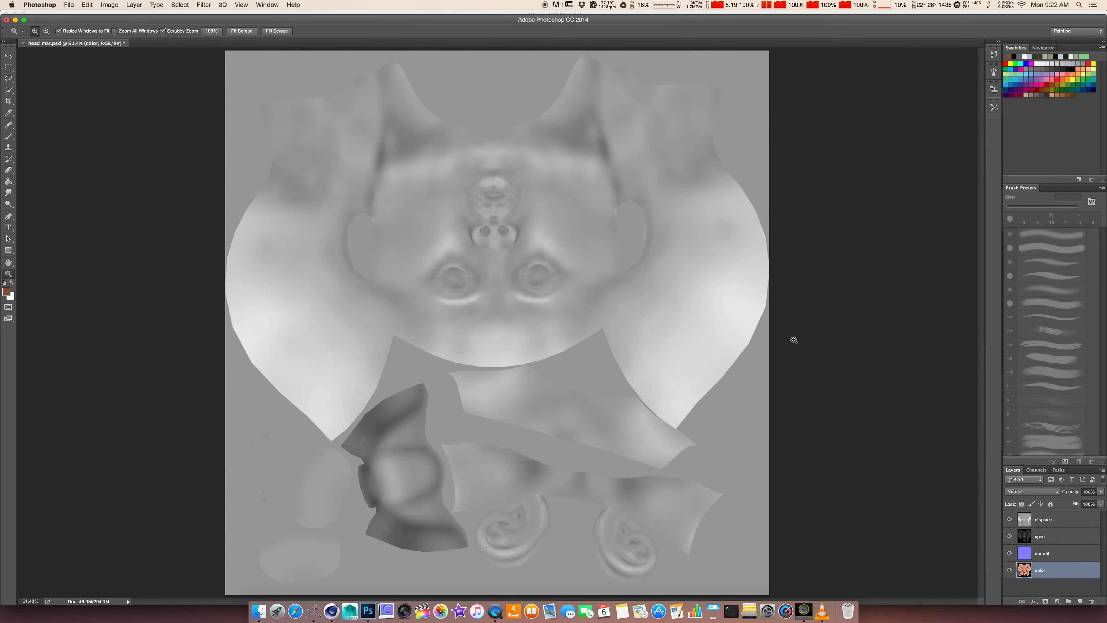
{"action": "left_click", "coordinate": [1029, 523]}
{"action": "left_click", "coordinate": [1009, 520]}
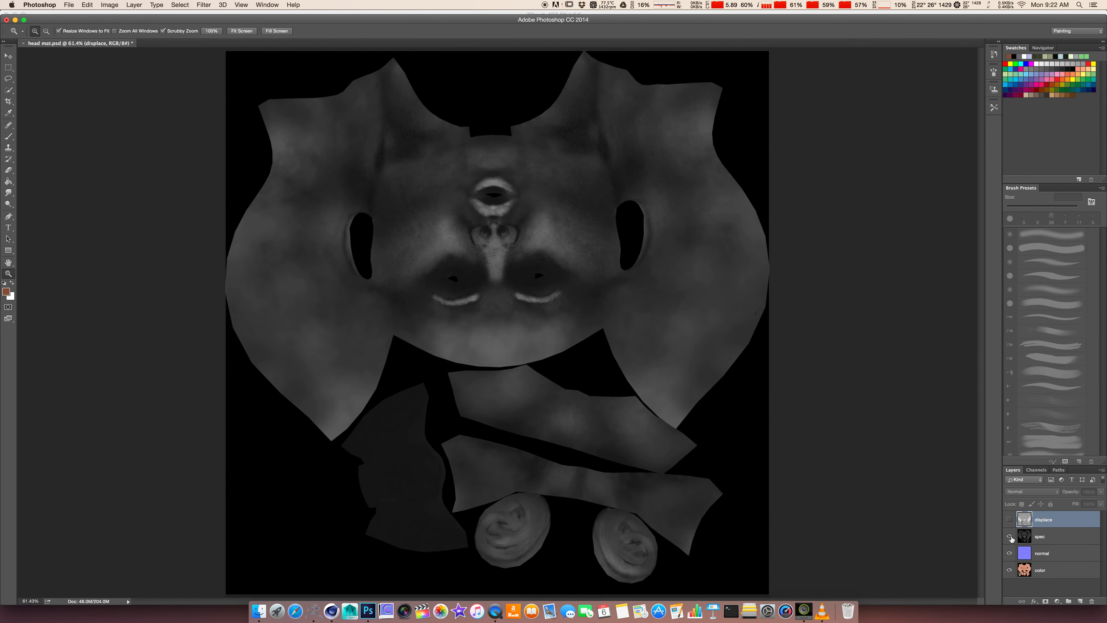
{"action": "left_click", "coordinate": [461, 194]}
{"action": "left_click", "coordinate": [461, 195]}
{"action": "left_click", "coordinate": [461, 195]}
{"action": "scroll", "coordinate": [559, 333], "scroll_direction": "down", "scroll_amount": 3}
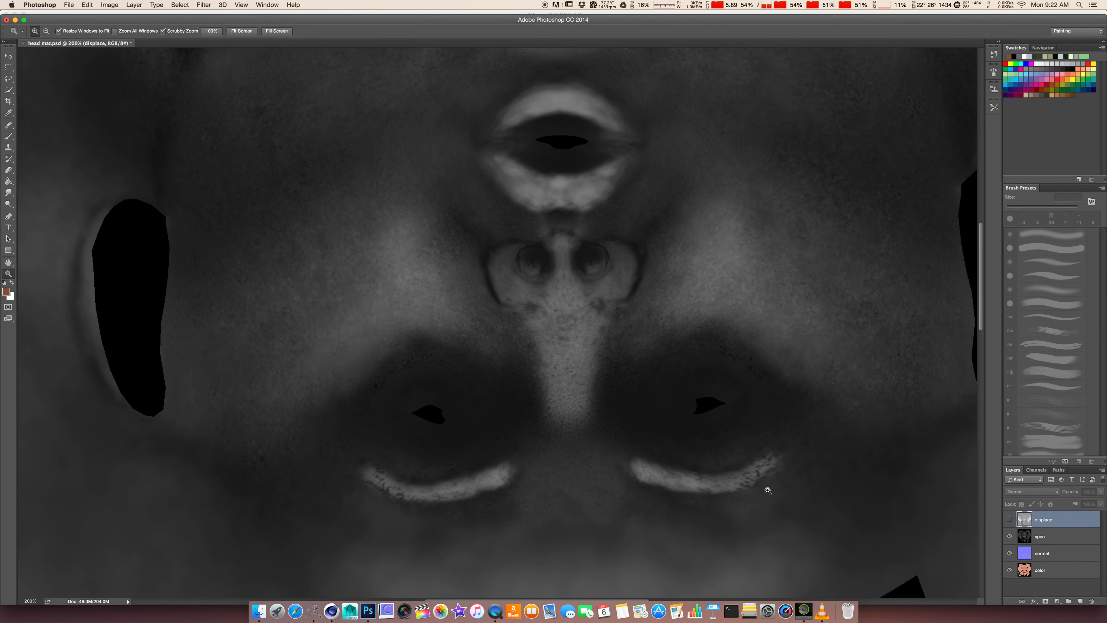
{"action": "left_click", "coordinate": [1009, 519]}
{"action": "right_click", "coordinate": [625, 245]}
{"action": "left_click", "coordinate": [645, 248]}
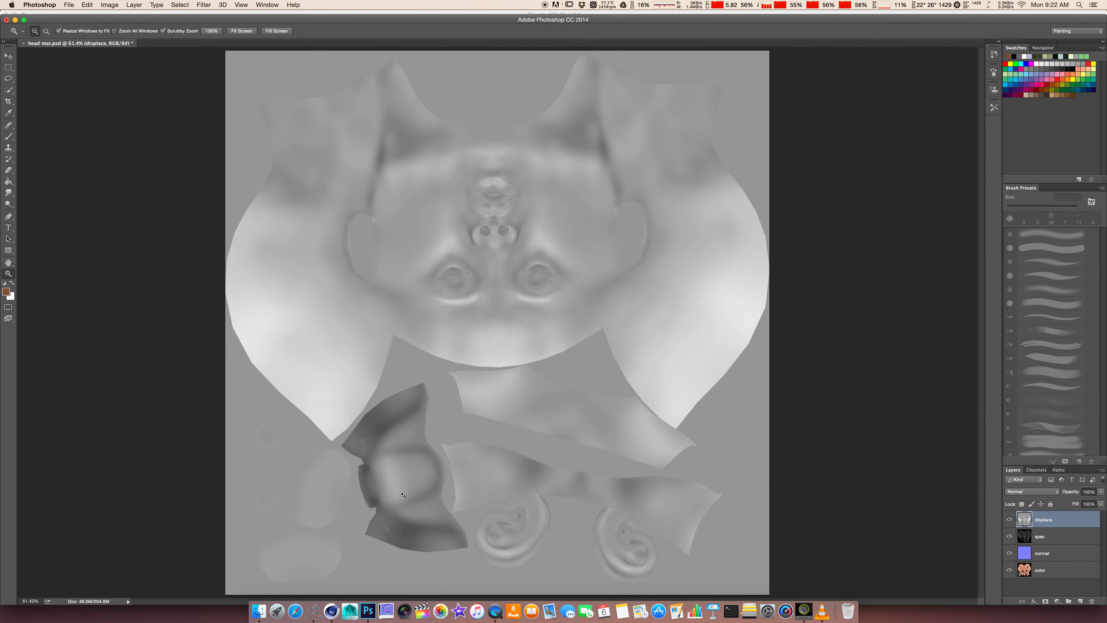
Switch to Cinema 4D, review the rendered head in the Picture Viewer and close the viewer
{"action": "left_click", "coordinate": [332, 610]}
{"action": "left_click_drag", "start_coordinate": [497, 38], "coordinate": [542, 39]}
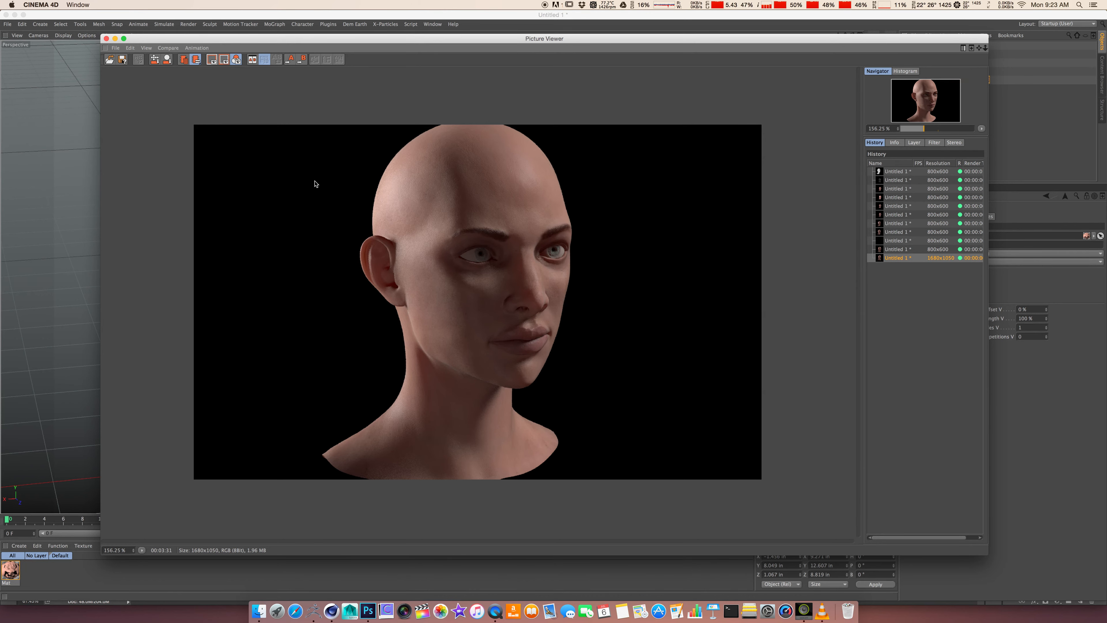
{"action": "left_click", "coordinate": [106, 39]}
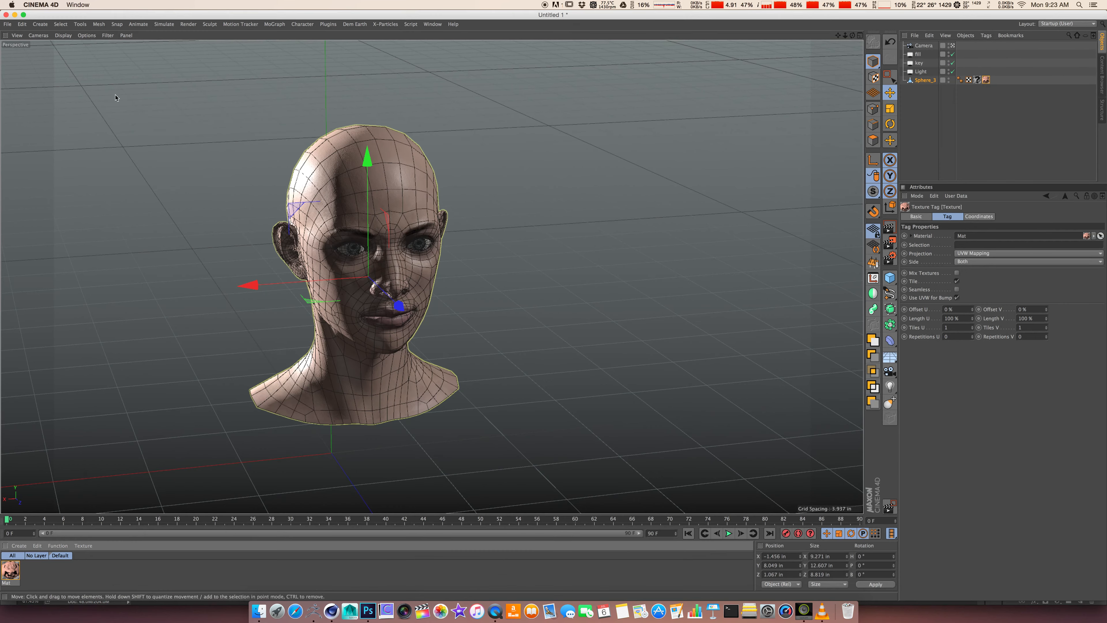
Remove the existing material from the head object, then create a new default material and assign it to the head
{"action": "left_click_drag", "start_coordinate": [977, 80], "coordinate": [966, 92]}
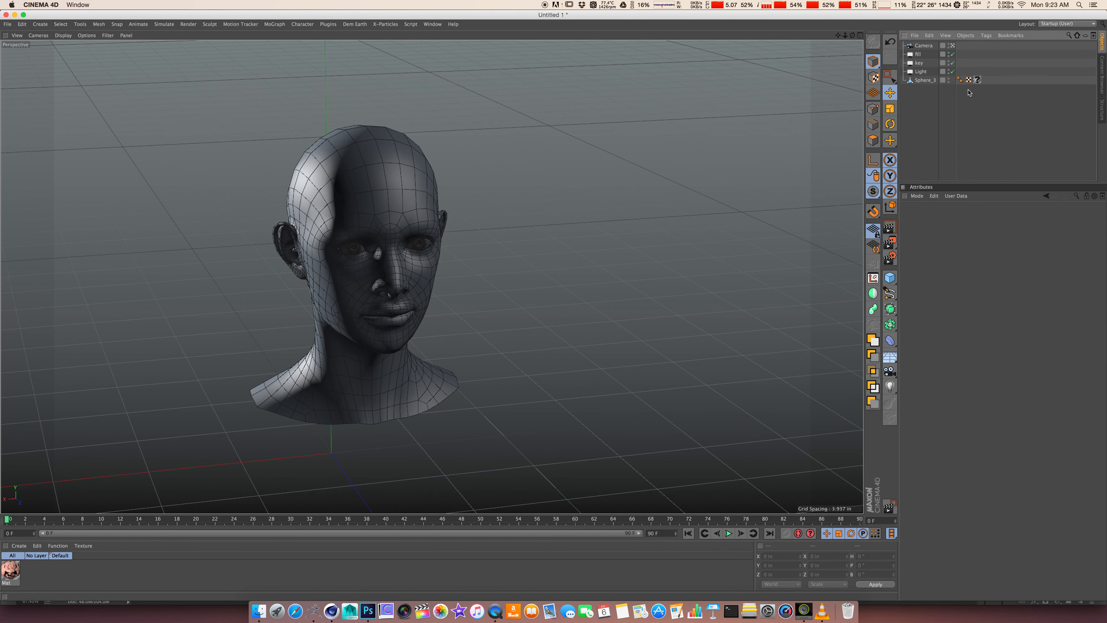
{"action": "left_click_drag", "start_coordinate": [420, 383], "coordinate": [361, 324], "text": "alt"}
{"action": "double_click", "coordinate": [166, 563]}
{"action": "left_click_drag", "start_coordinate": [5, 586], "coordinate": [362, 236]}
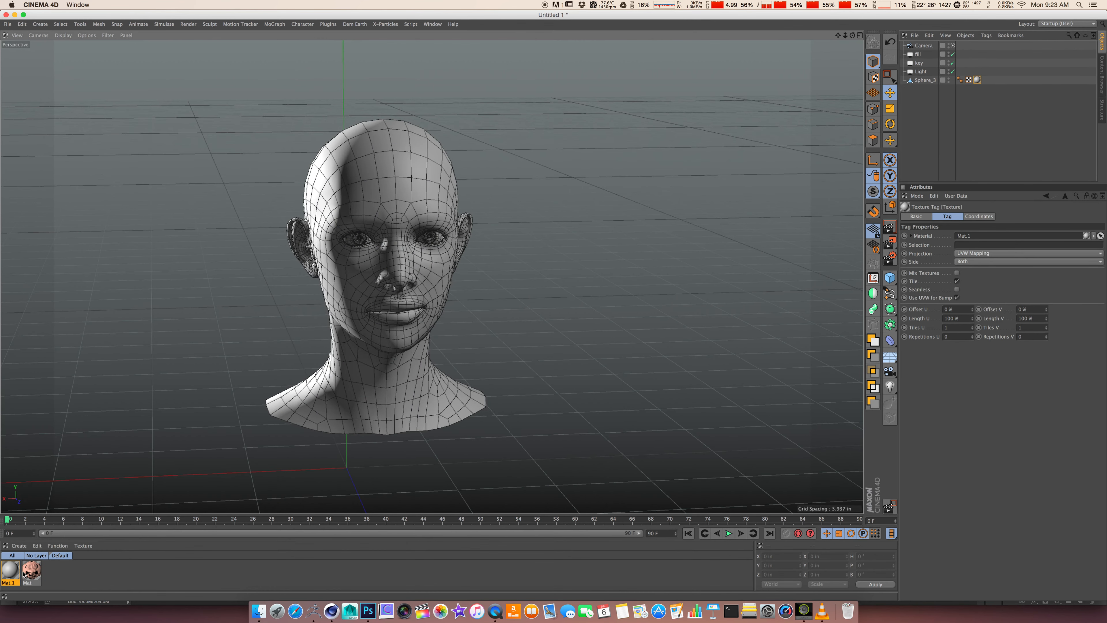
{"action": "left_click", "coordinate": [977, 80]}
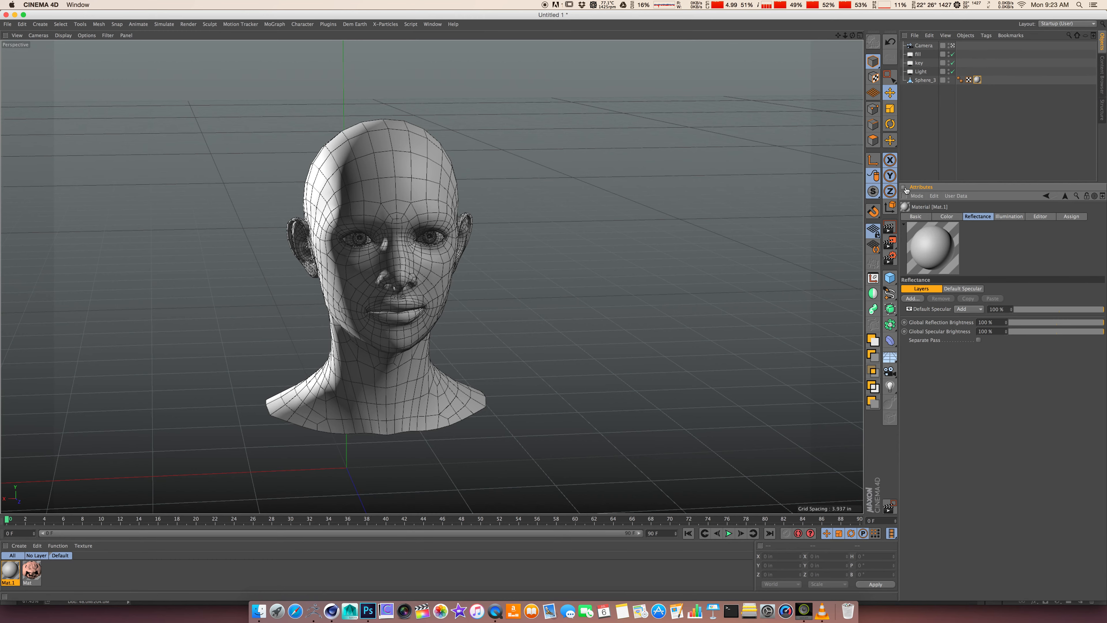
Enable the Displacement channel of the new material and load head mat.psd as its texture
{"action": "double_click", "coordinate": [10, 570]}
{"action": "left_click_drag", "start_coordinate": [413, 63], "coordinate": [899, 43]}
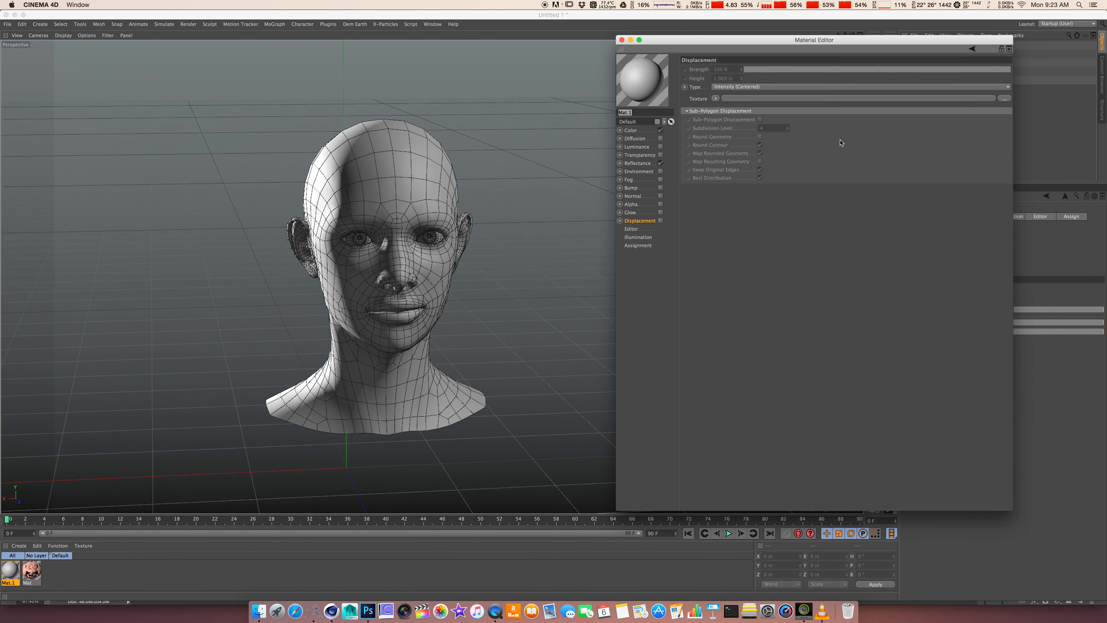
{"action": "left_click", "coordinate": [660, 220]}
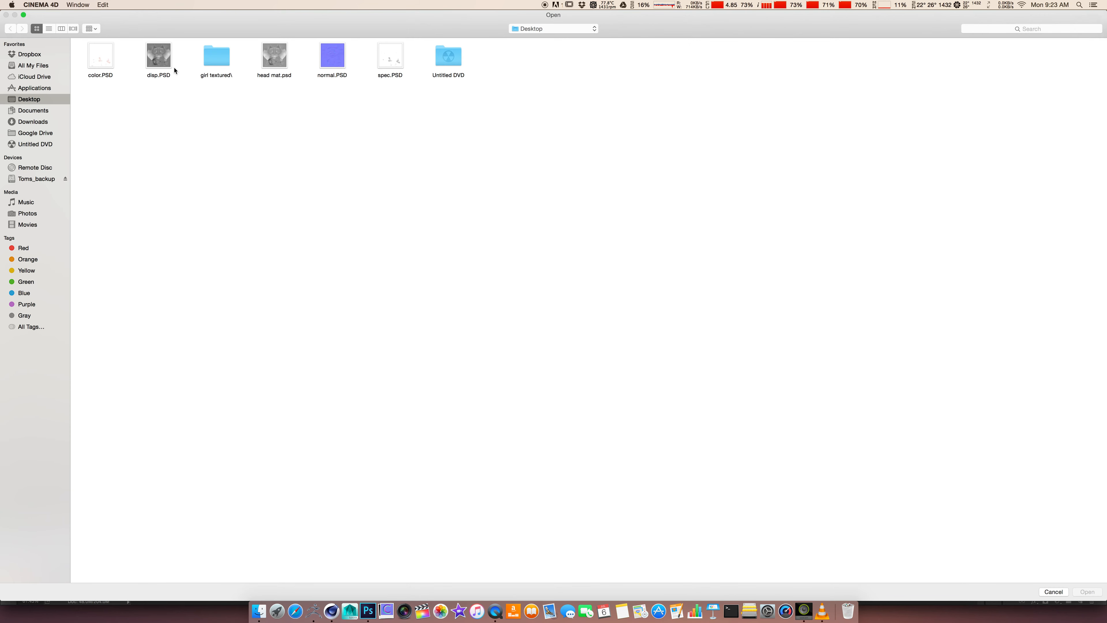
{"action": "left_click", "coordinate": [263, 64]}
{"action": "left_click", "coordinate": [1086, 592]}
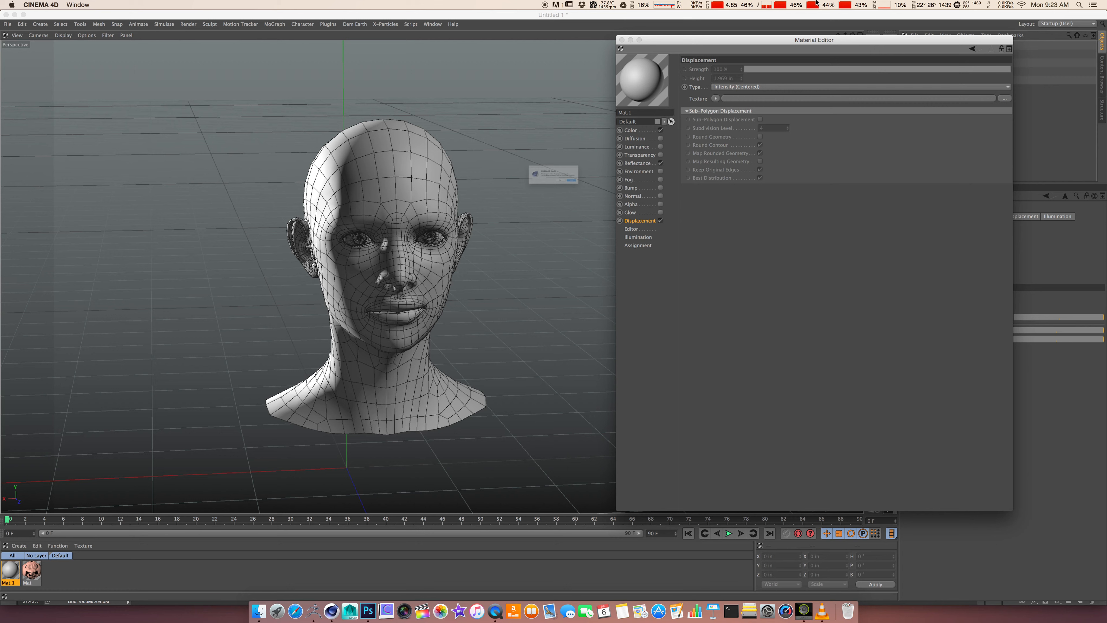
{"action": "left_click", "coordinate": [593, 197]}
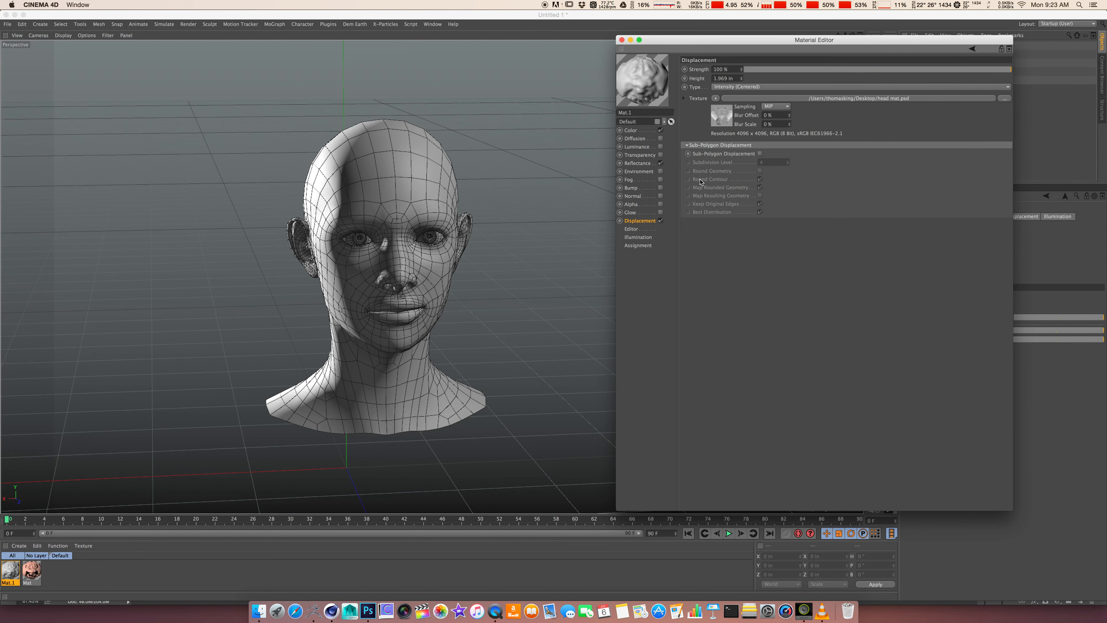
Enable Sub-Polygon Displacement with a subdivision level of 2, and turn on Round Geometry and Map Resulting Geometry
{"action": "left_click", "coordinate": [761, 153]}
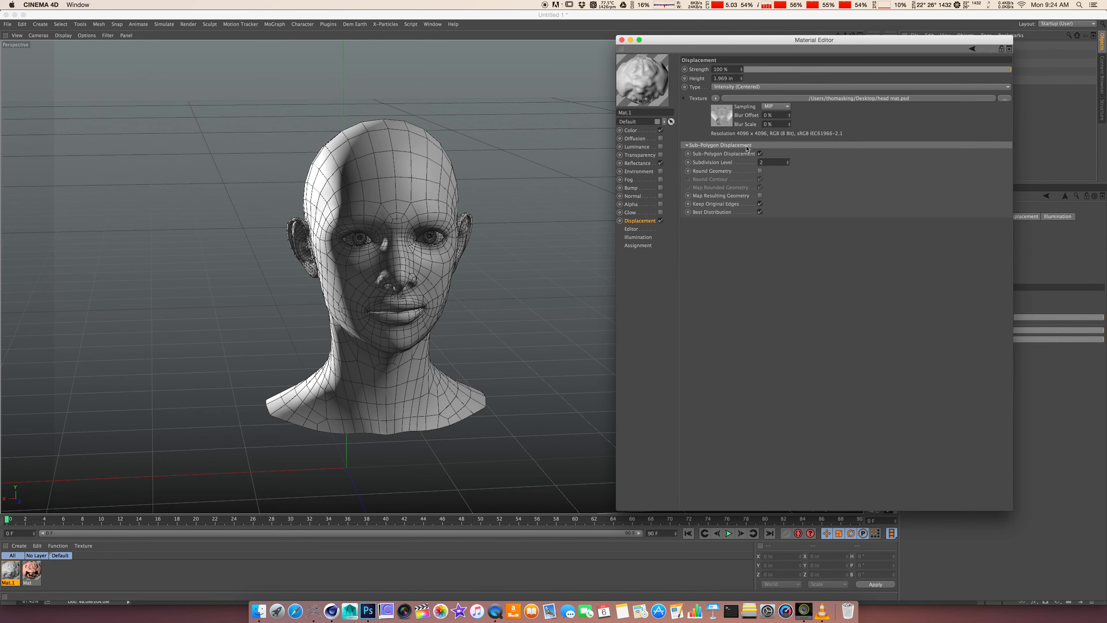
{"action": "left_click_drag", "start_coordinate": [724, 40], "coordinate": [574, 92]}
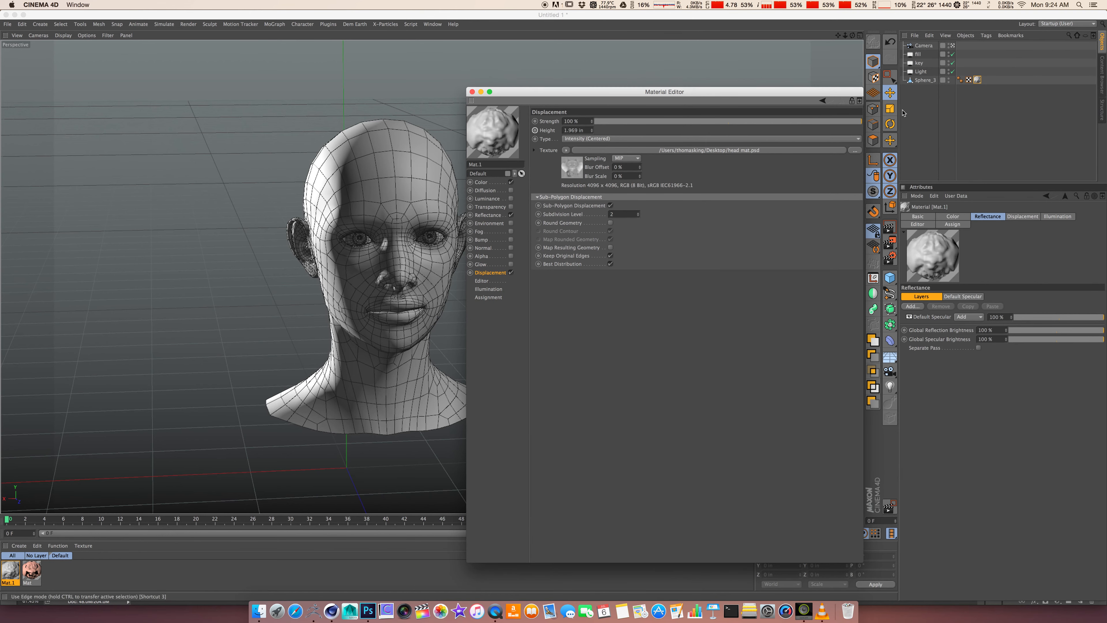
{"action": "left_click_drag", "start_coordinate": [669, 94], "coordinate": [746, 64]}
{"action": "left_click", "coordinate": [687, 194]}
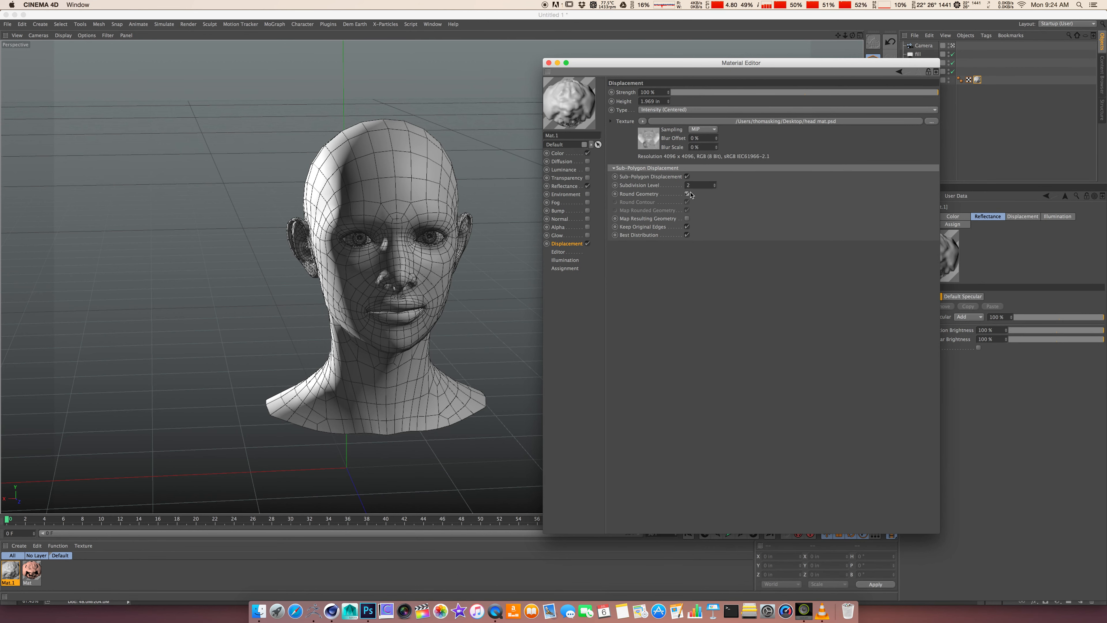
{"action": "left_click", "coordinate": [687, 218]}
Set the displacement height to 0.1 in
{"action": "left_click_drag", "start_coordinate": [658, 65], "coordinate": [524, 170]}
{"action": "type", "text": "0.1"}
{"action": "key", "text": "Return"}
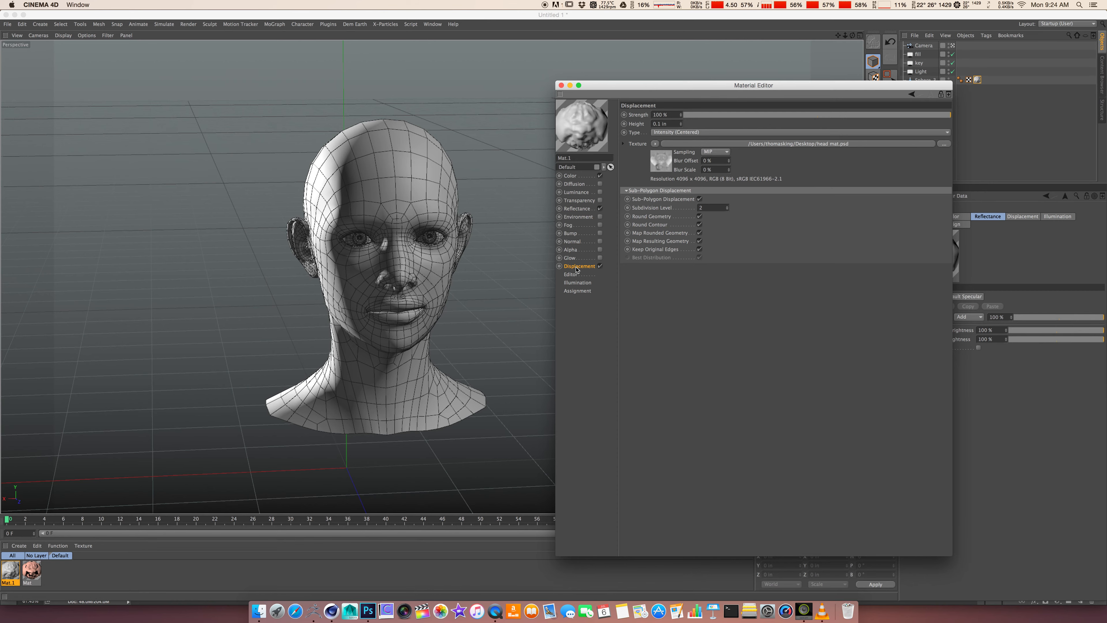
Render the displaced head in the viewport and compare it with the original sculpt in ZBrush
{"action": "left_click_drag", "start_coordinate": [396, 259], "coordinate": [341, 223], "text": "alt"}
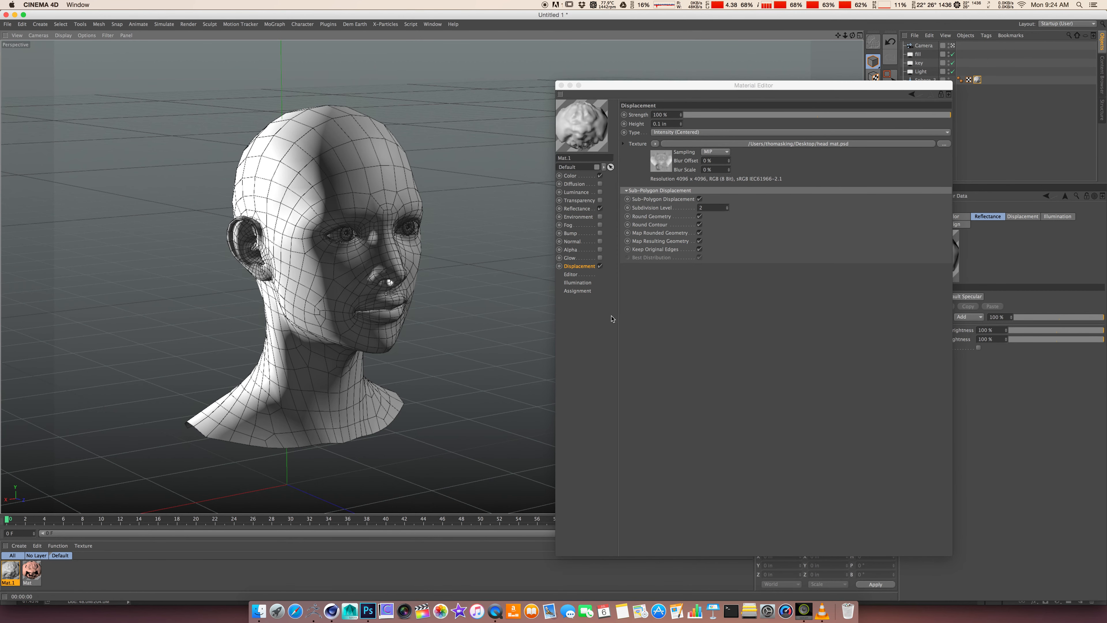
{"action": "key", "text": "super+r"}
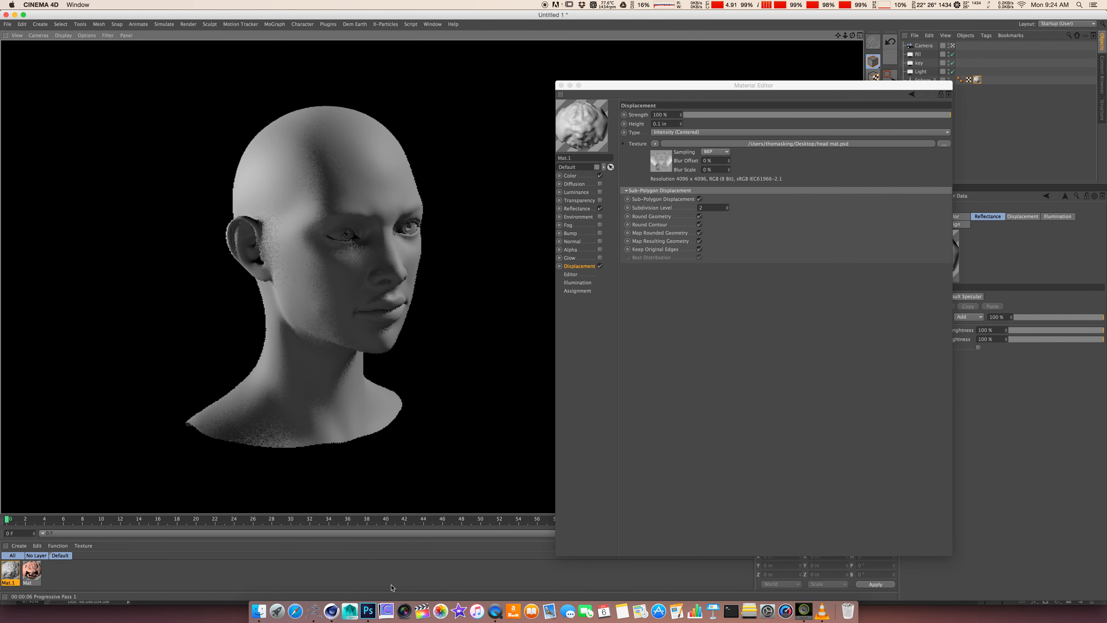
{"action": "left_click", "coordinate": [316, 611]}
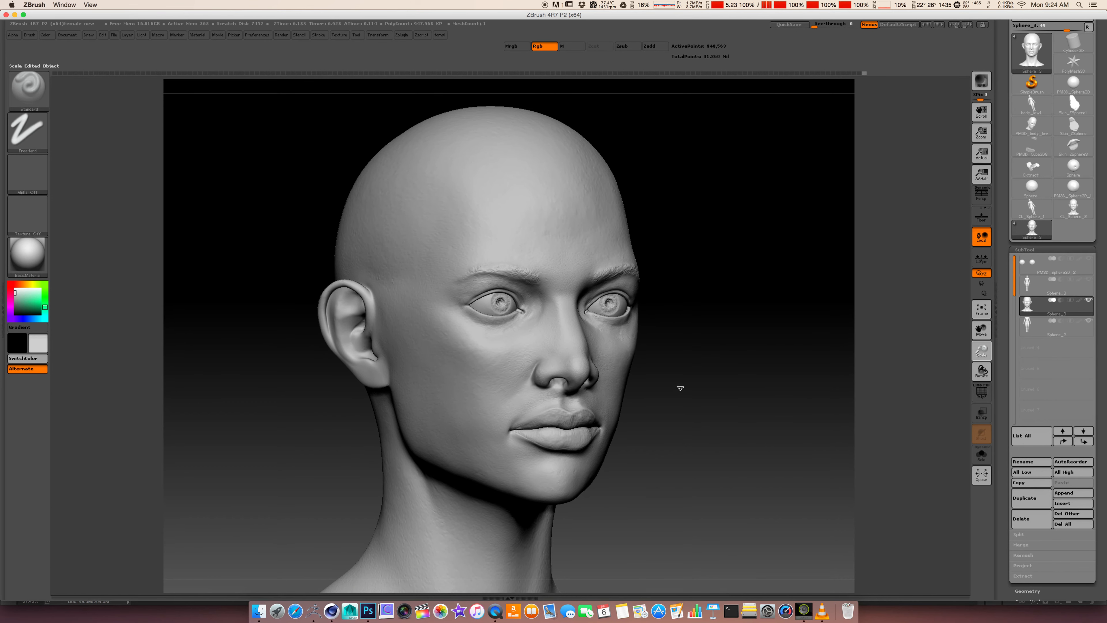
{"action": "scroll", "coordinate": [673, 390], "scroll_direction": "up", "scroll_amount": 10}
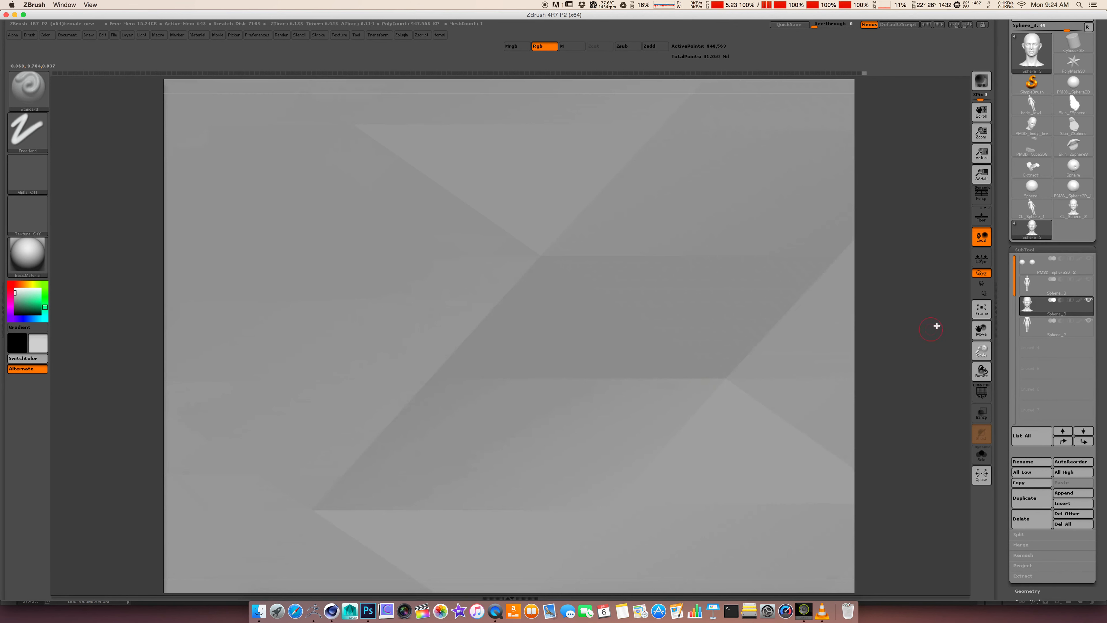
{"action": "left_click", "coordinate": [982, 309]}
{"action": "left_click", "coordinate": [982, 455]}
{"action": "left_click", "coordinate": [982, 309]}
{"action": "left_click_drag", "start_coordinate": [803, 327], "coordinate": [512, 353]}
{"action": "key", "text": "super+Tab"}
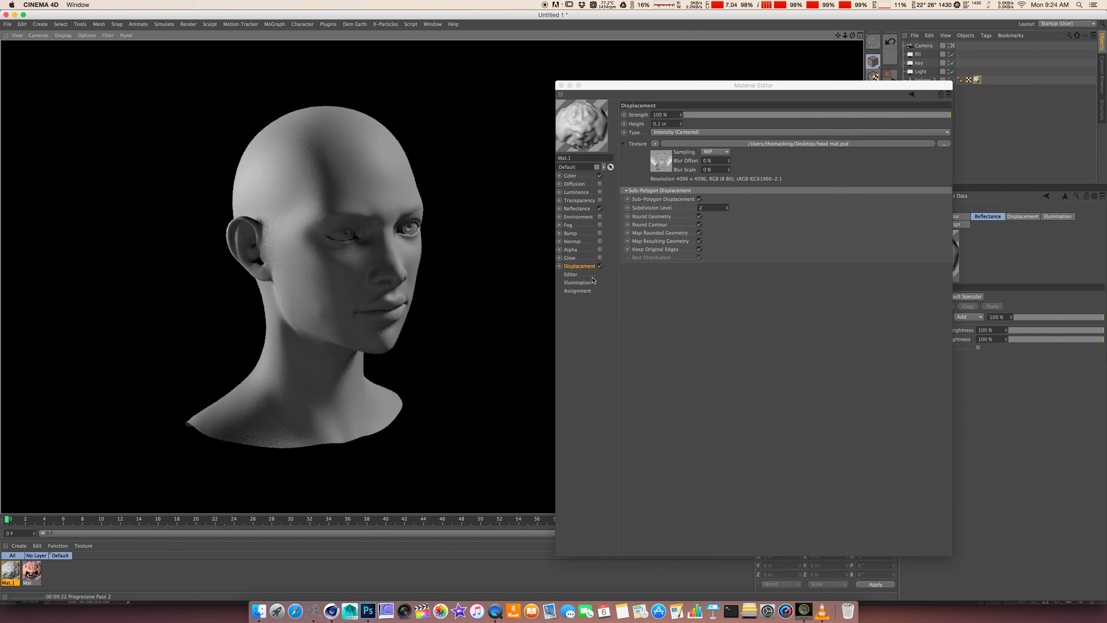
Set the color profile of the displacement texture image to Linear
{"action": "left_click", "coordinate": [523, 388]}
{"action": "left_click_drag", "start_coordinate": [525, 388], "coordinate": [479, 376], "text": "alt"}
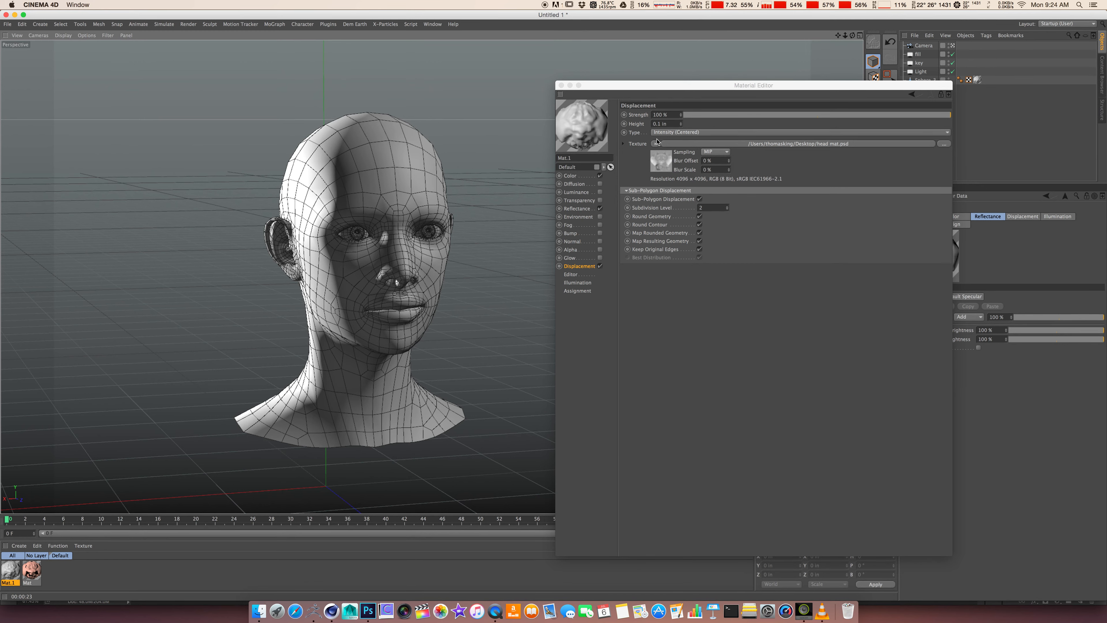
{"action": "left_click", "coordinate": [728, 146]}
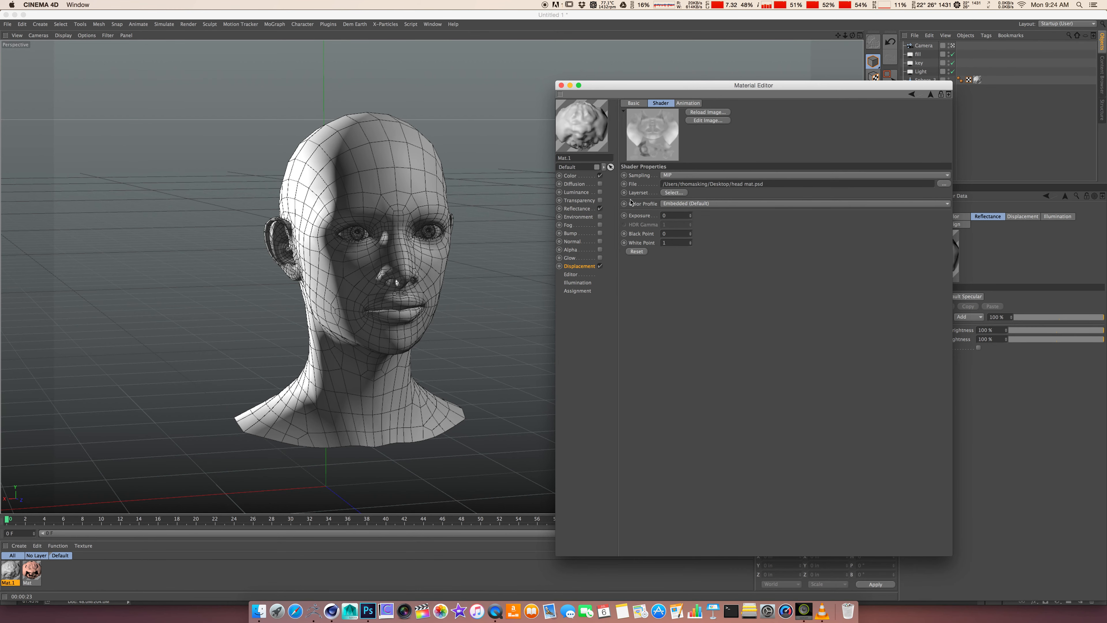
{"action": "left_click", "coordinate": [674, 204]}
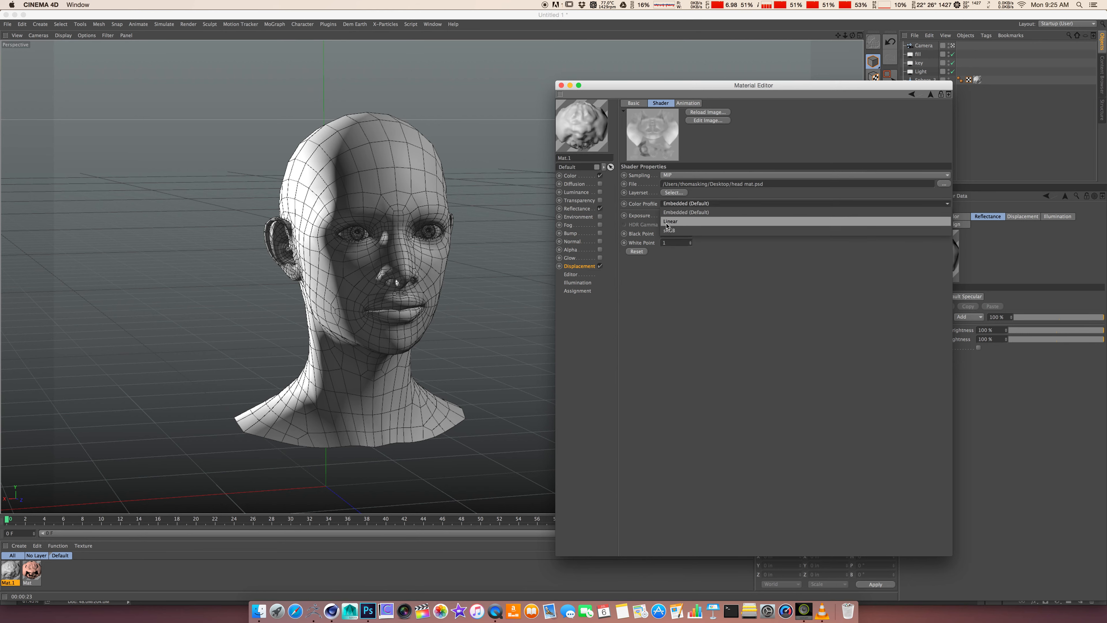
{"action": "left_click", "coordinate": [678, 223]}
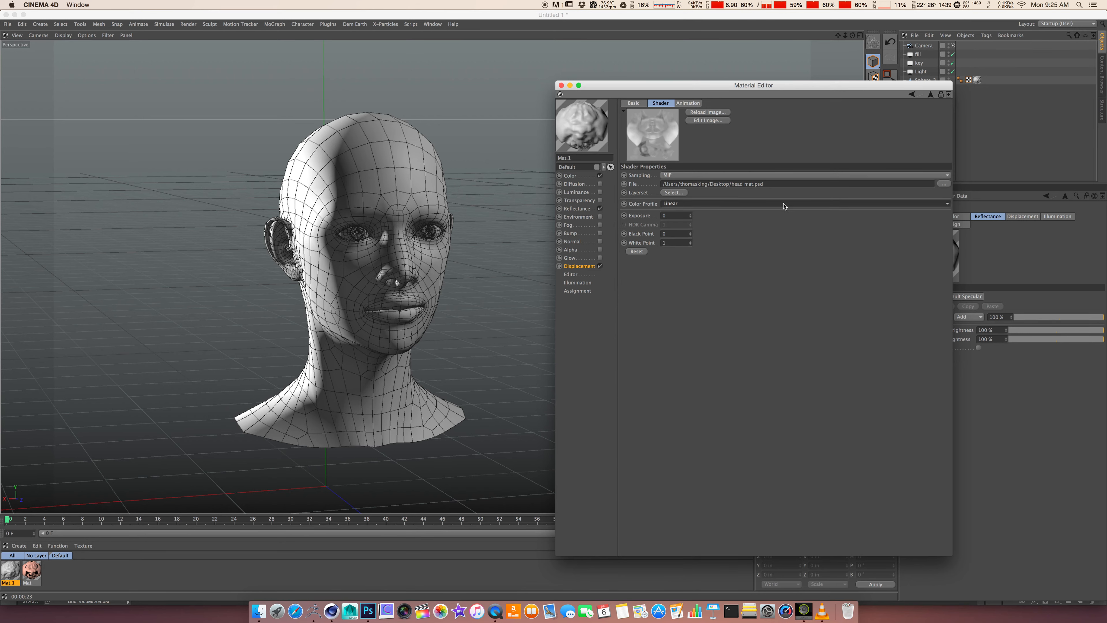
{"action": "left_click", "coordinate": [930, 95]}
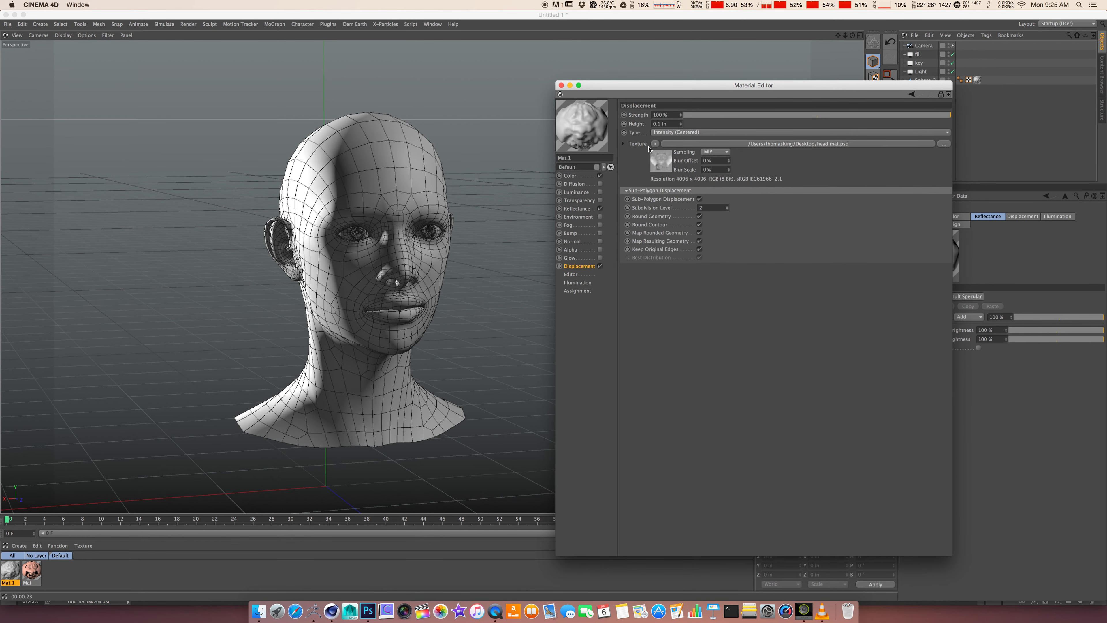
Copy the displacement texture channel, enable the Normal channel of the material and paste the copied texture into it
{"action": "left_click", "coordinate": [654, 144]}
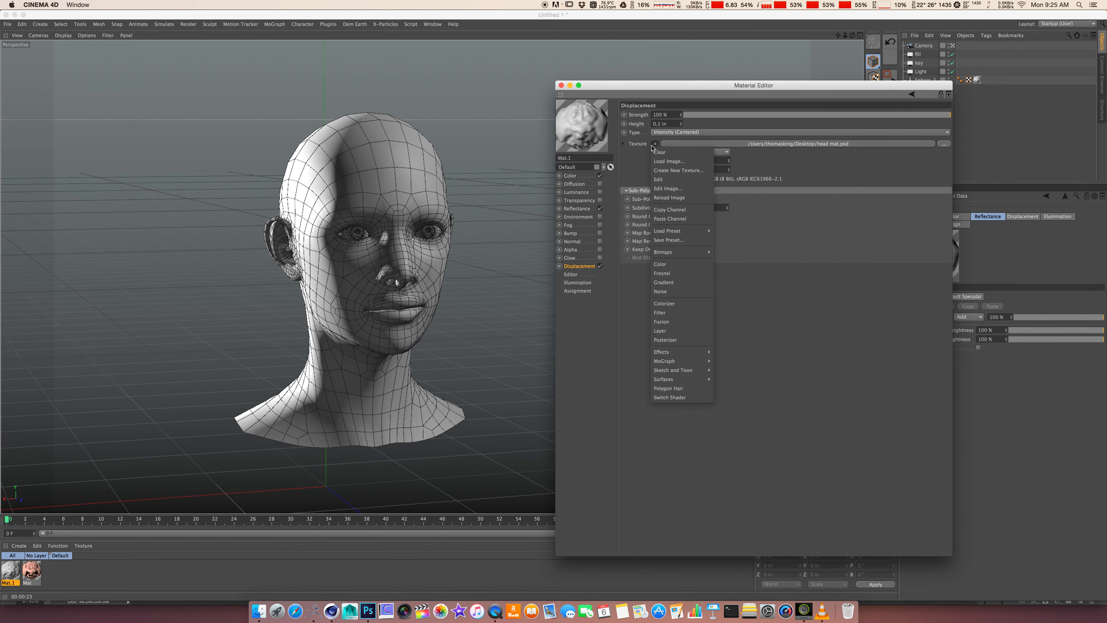
{"action": "left_click", "coordinate": [669, 211]}
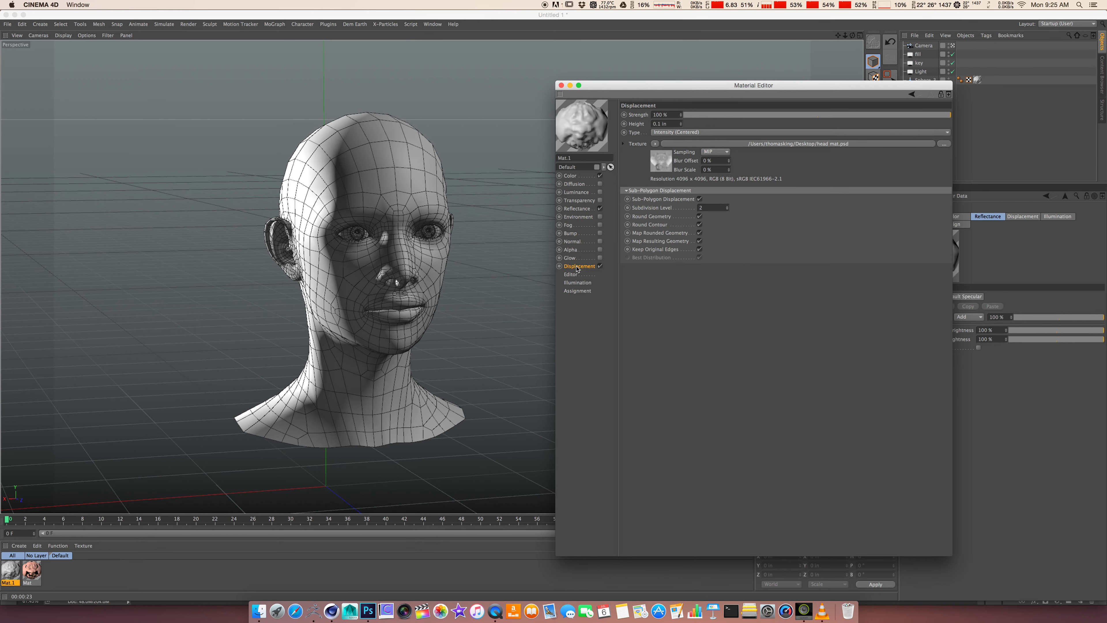
{"action": "left_click", "coordinate": [571, 241]}
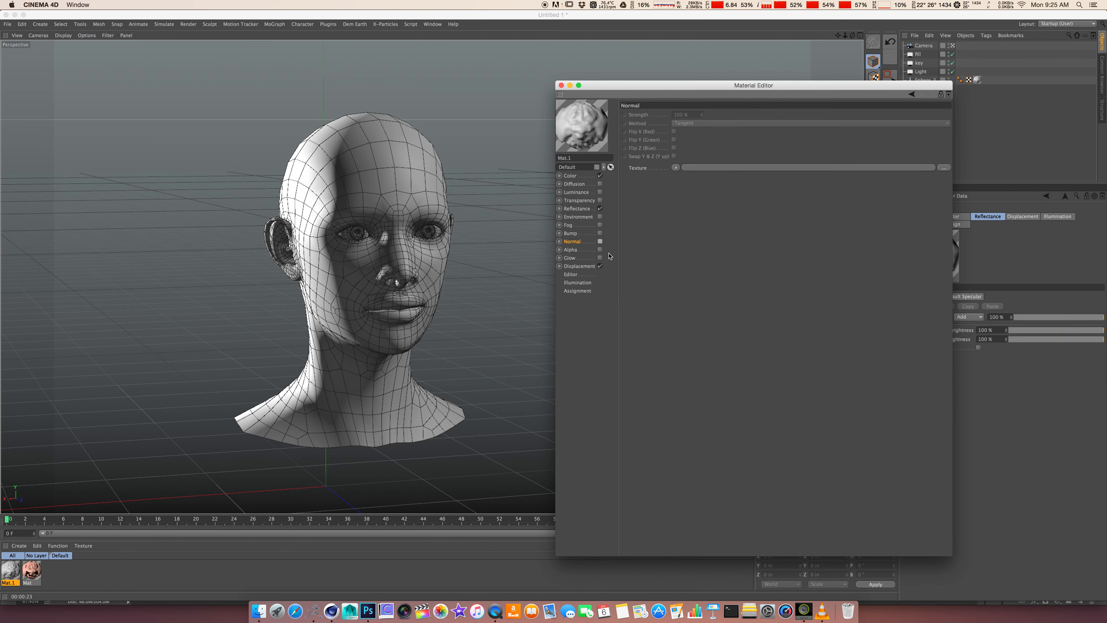
{"action": "left_click", "coordinate": [600, 242]}
{"action": "left_click", "coordinate": [676, 167]}
{"action": "left_click", "coordinate": [697, 213]}
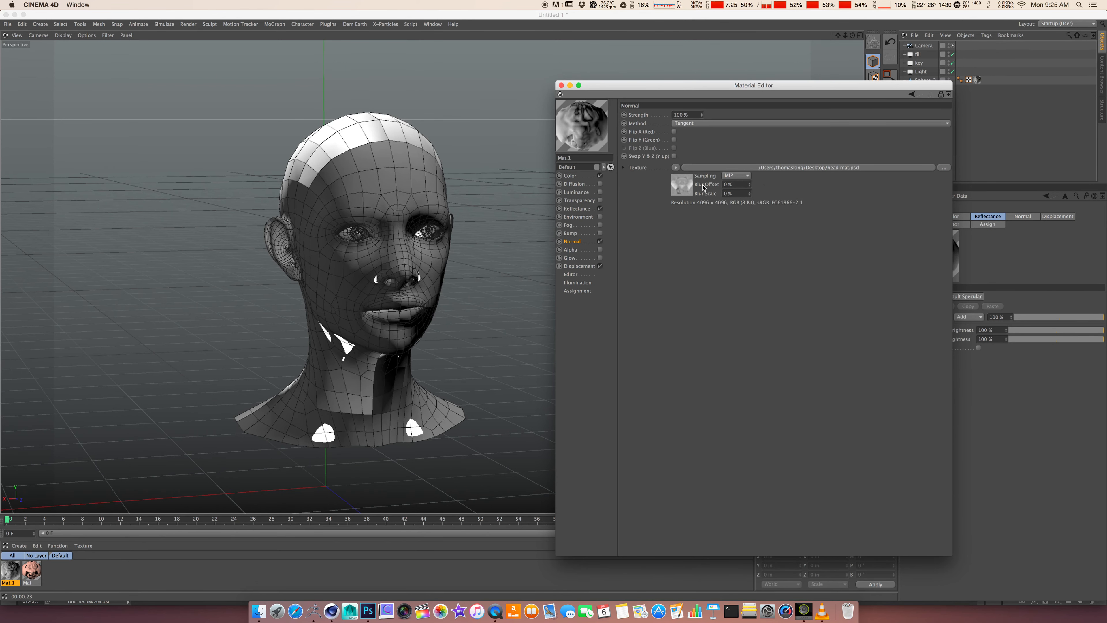
Select the normal layer of head mat.psd for the Normal channel's texture and enable Flip Y (Green)
{"action": "left_click", "coordinate": [724, 169]}
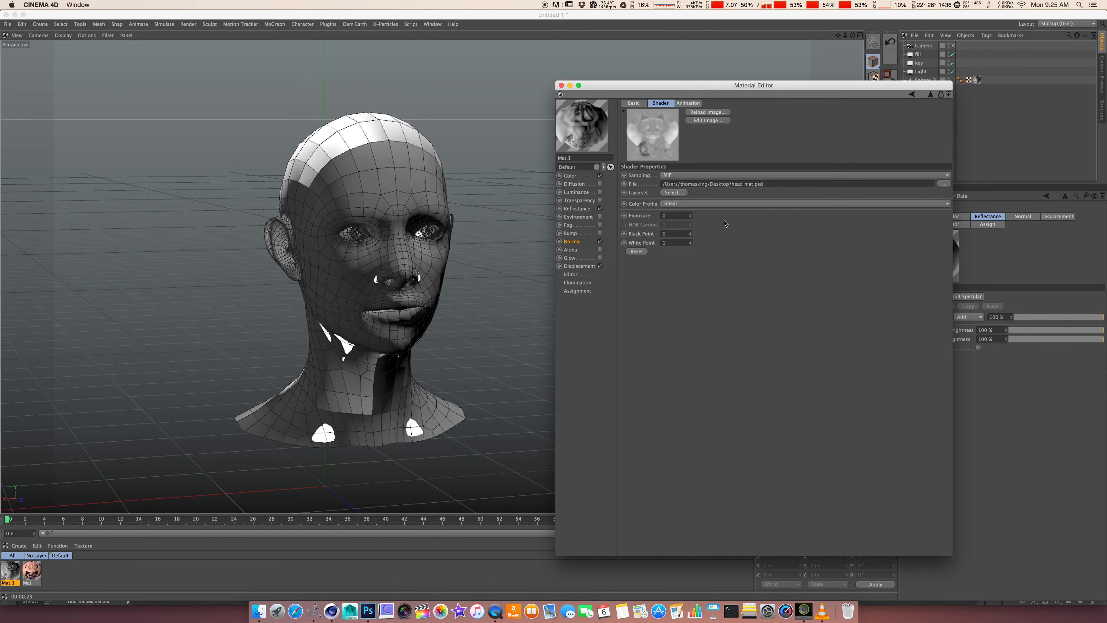
{"action": "left_click", "coordinate": [673, 193]}
{"action": "left_click", "coordinate": [540, 281]}
{"action": "left_click", "coordinate": [566, 376]}
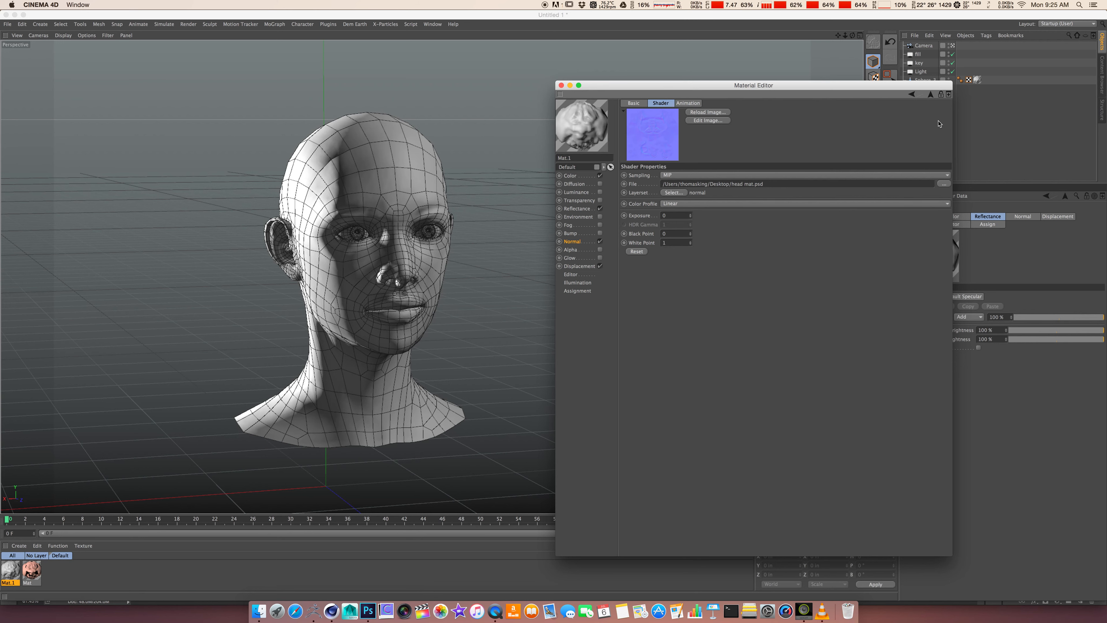
{"action": "left_click", "coordinate": [931, 95]}
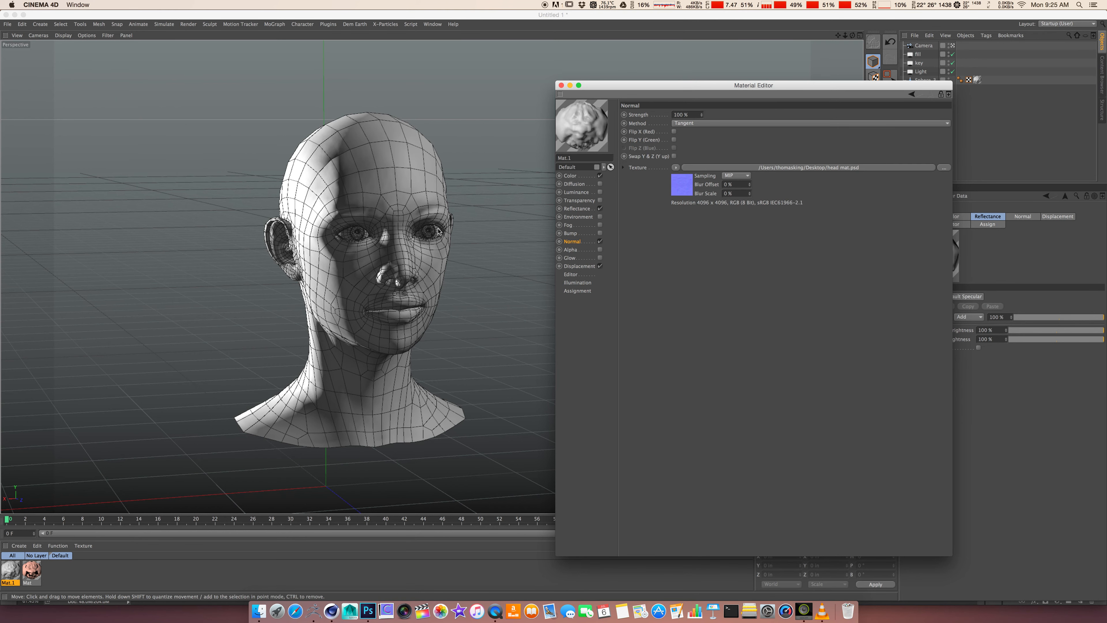
{"action": "left_click", "coordinate": [674, 140]}
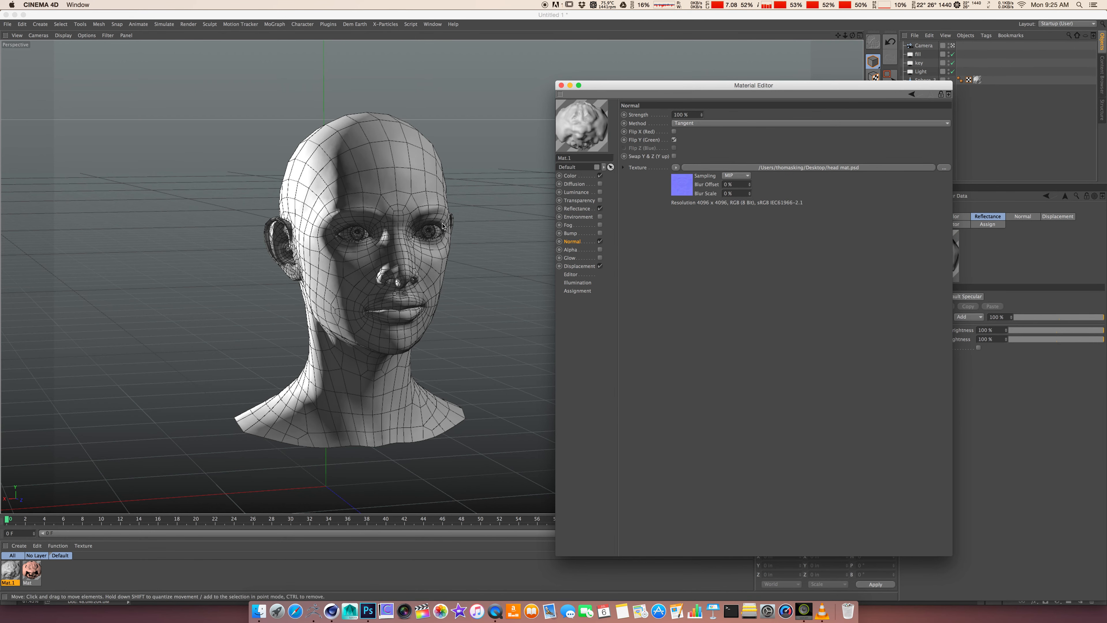
Switch the viewport to Gouraud shading without wireframe lines and look closer at the head
{"action": "left_click_drag", "start_coordinate": [373, 248], "coordinate": [405, 207], "text": "alt"}
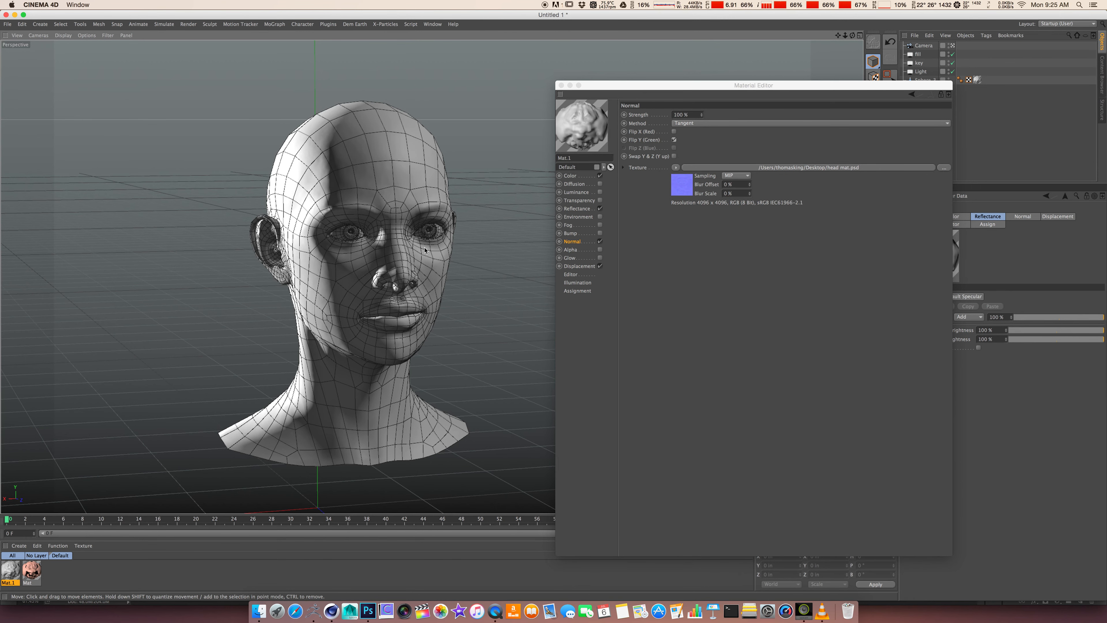
{"action": "key", "text": "n"}
{"action": "key", "text": "a"}
{"action": "scroll", "coordinate": [419, 310], "scroll_direction": "up", "scroll_amount": 1}
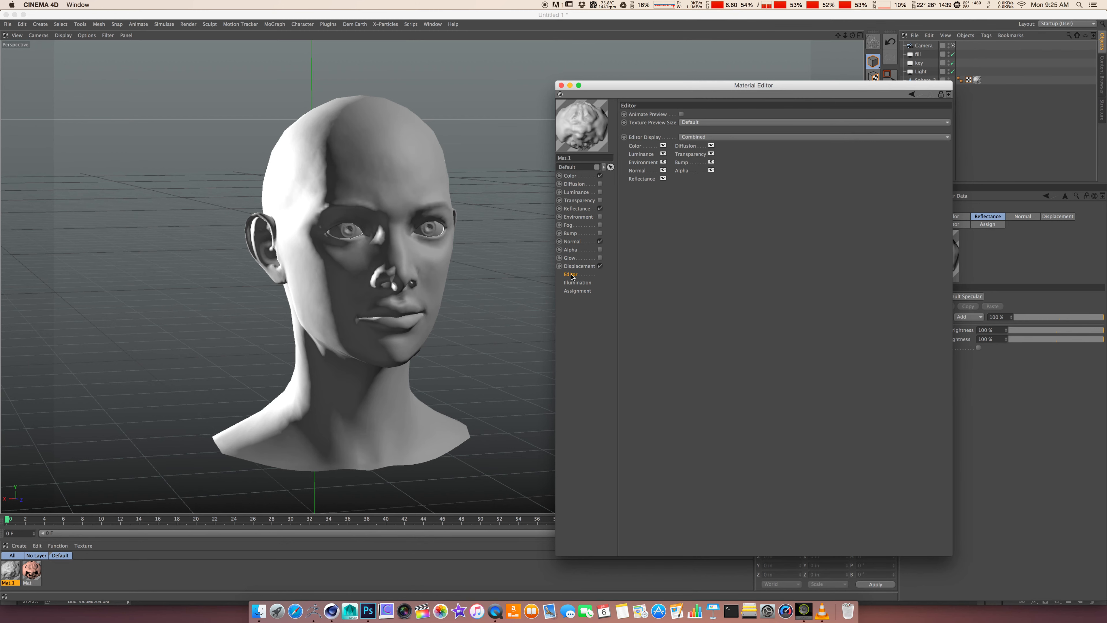
Set the material's editor texture preview size to 1024x1024 (4 MB) and inspect the head from another angle
{"action": "left_click", "coordinate": [687, 126]}
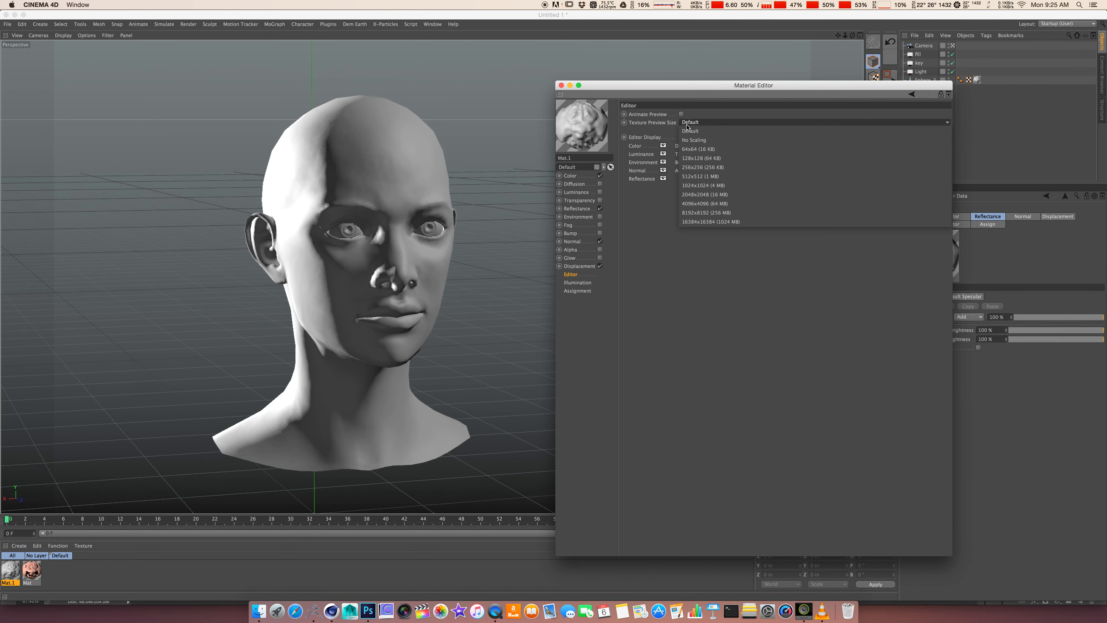
{"action": "left_click", "coordinate": [702, 187]}
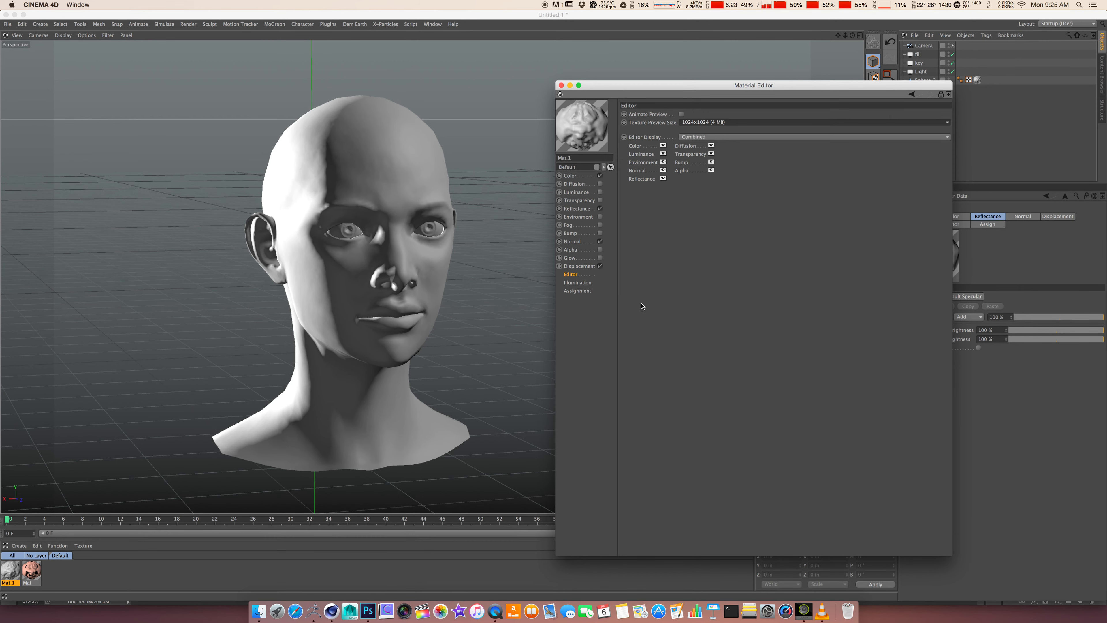
{"action": "left_click", "coordinate": [328, 282]}
{"action": "left_click_drag", "start_coordinate": [328, 282], "coordinate": [383, 258], "text": "alt"}
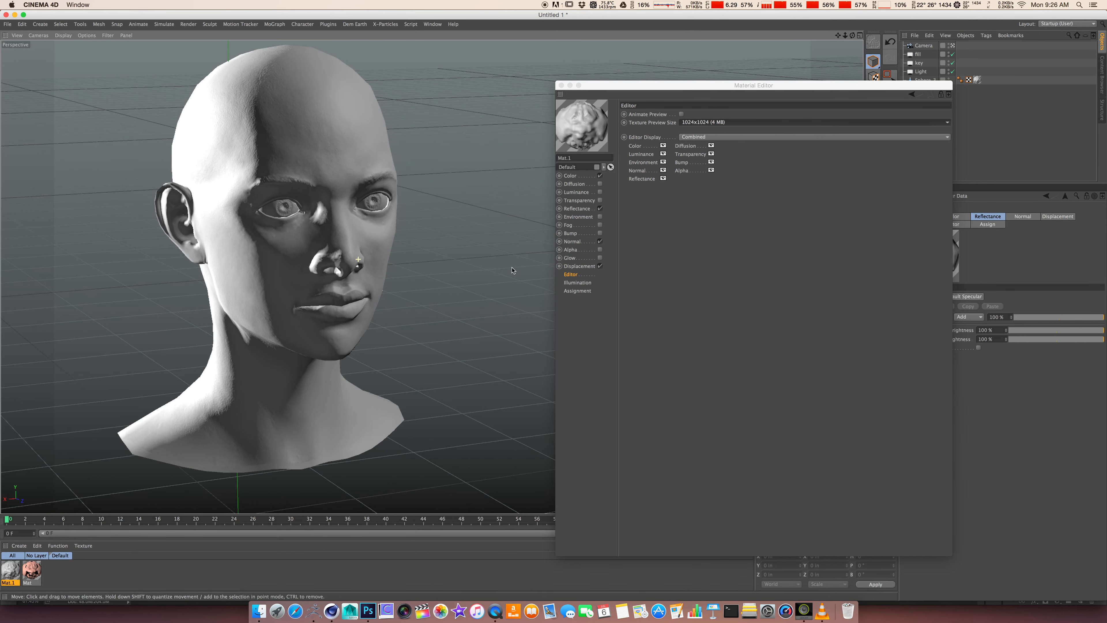
Paste the copied head mat.psd texture into the material's Color channel and open its shader properties
{"action": "left_click", "coordinate": [584, 210]}
{"action": "left_click", "coordinate": [571, 242]}
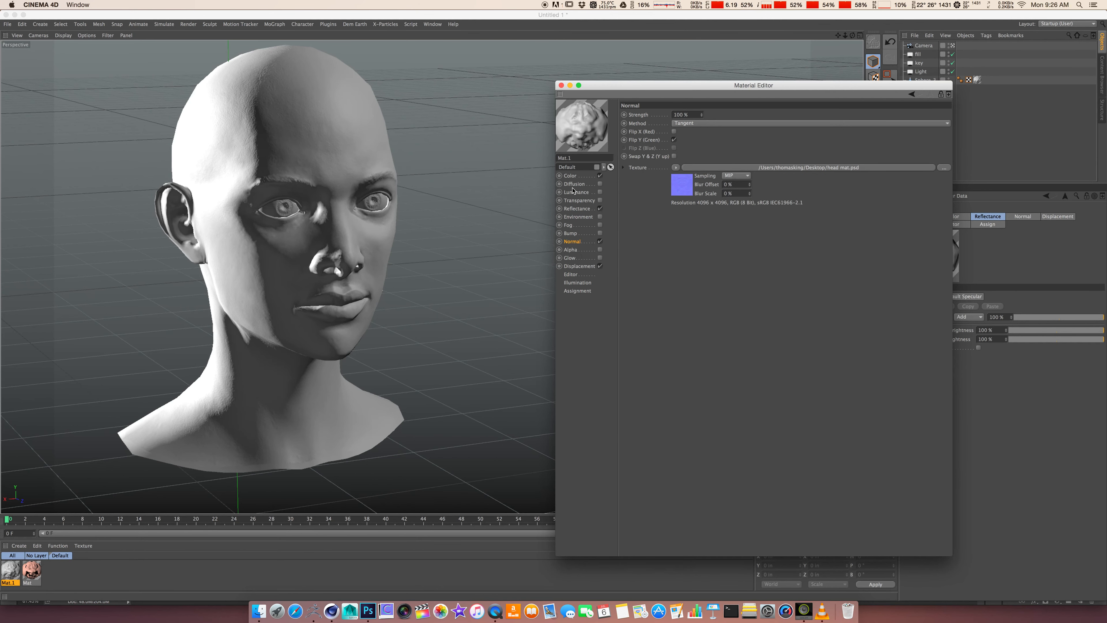
{"action": "left_click", "coordinate": [571, 176]}
{"action": "left_click", "coordinate": [668, 154]}
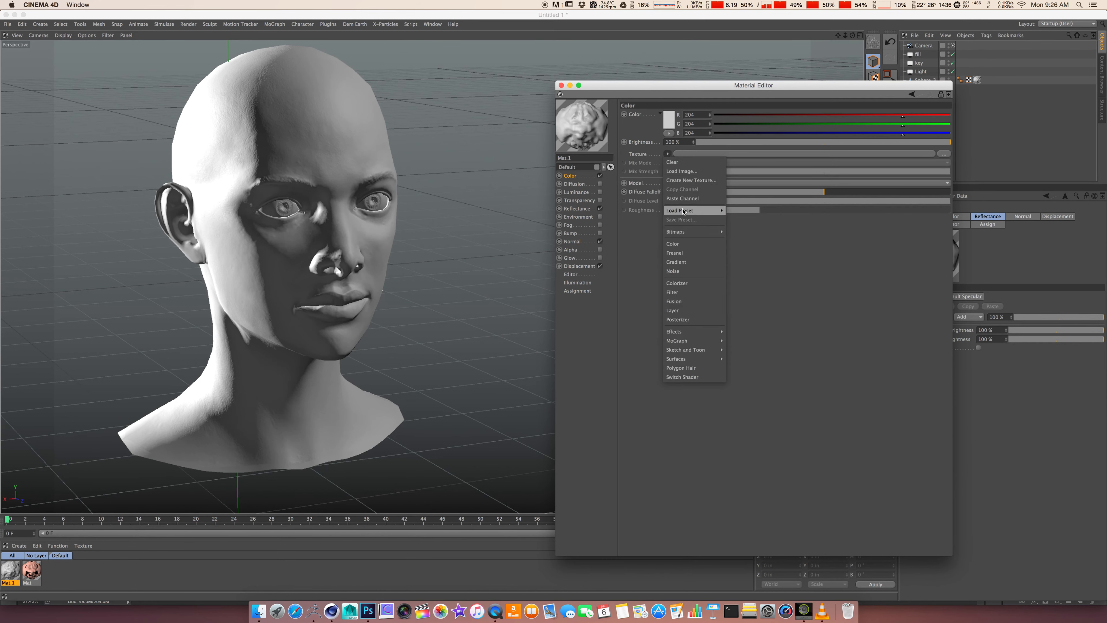
{"action": "left_click", "coordinate": [683, 198]}
{"action": "left_click", "coordinate": [739, 159]}
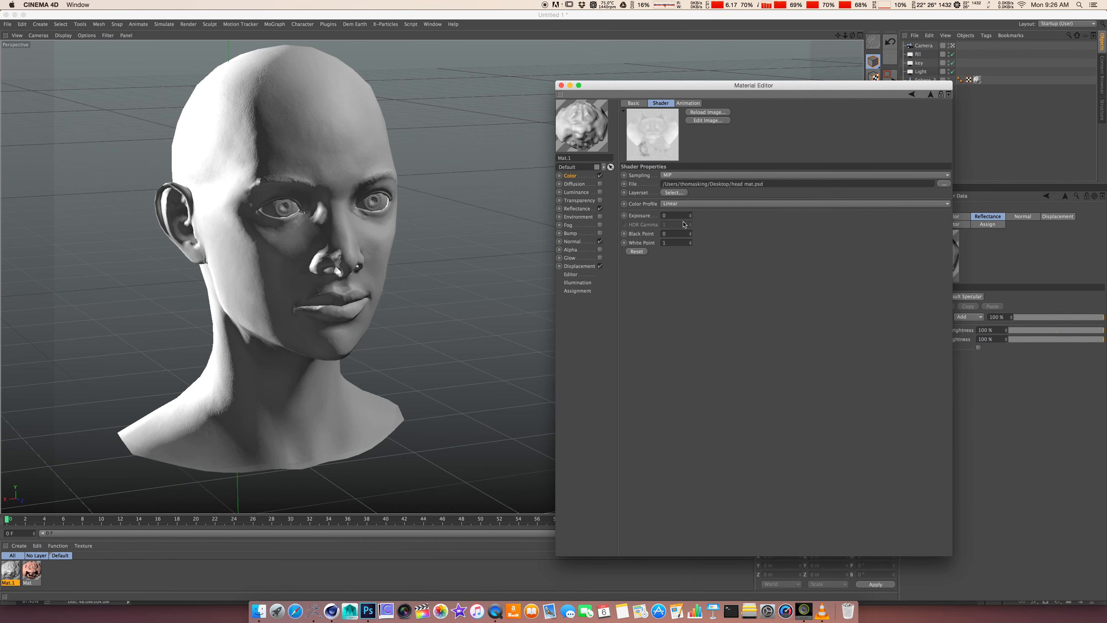
Select the Background layer for the Color channel's texture and render the reframed head in the viewport
{"action": "left_click", "coordinate": [680, 193]}
{"action": "left_click", "coordinate": [542, 298]}
{"action": "left_click", "coordinate": [569, 375]}
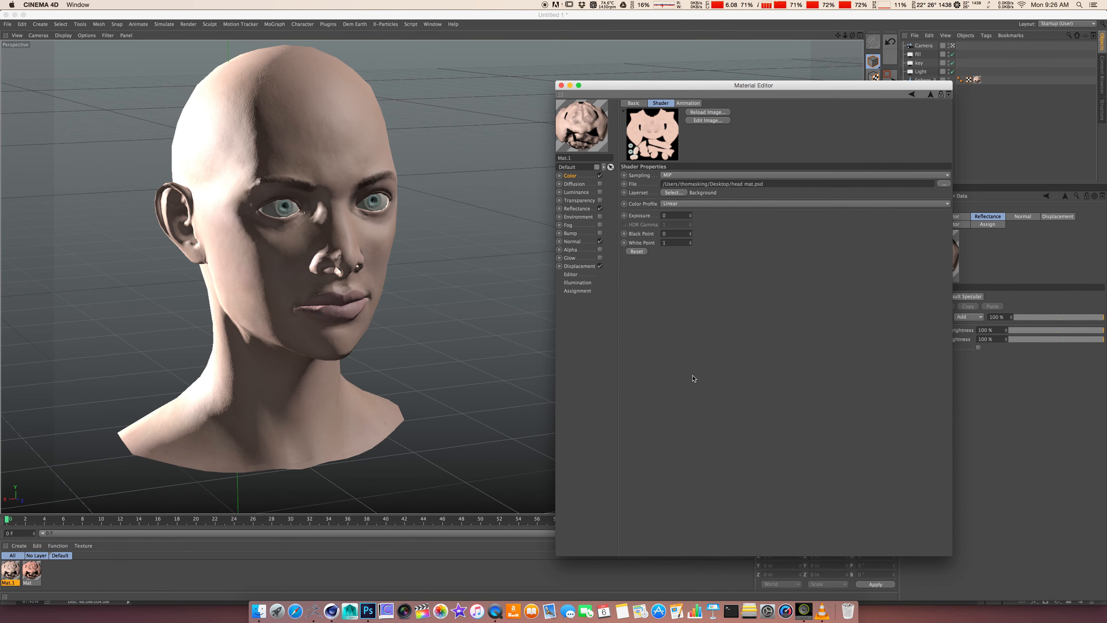
{"action": "left_click_drag", "start_coordinate": [248, 304], "coordinate": [250, 306], "text": "alt"}
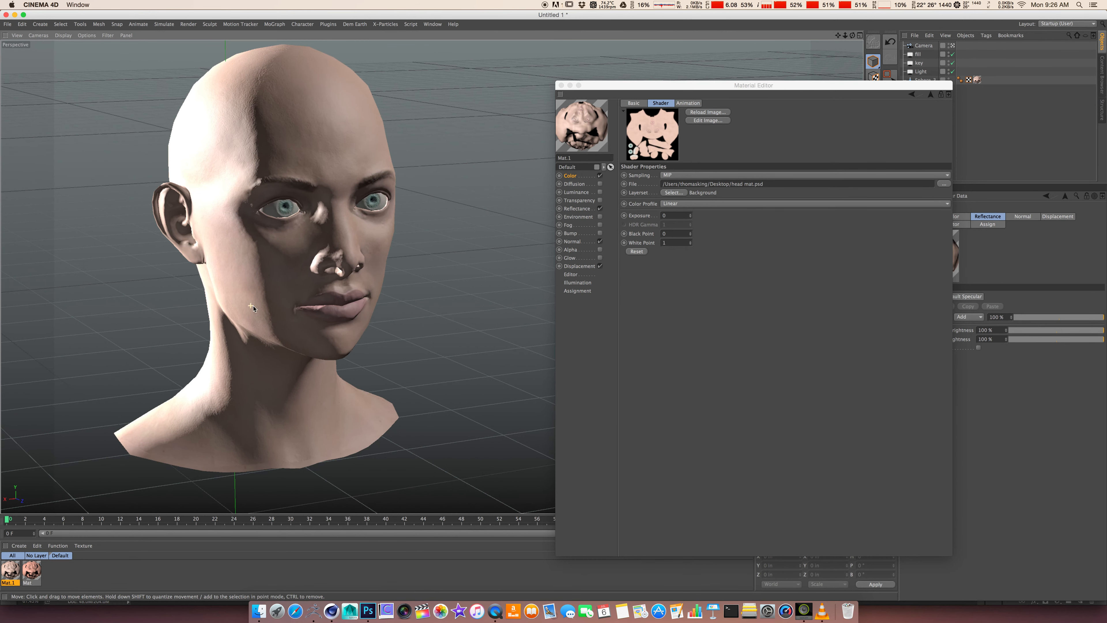
{"action": "middle_click_drag", "start_coordinate": [269, 284], "coordinate": [335, 291], "text": "alt"}
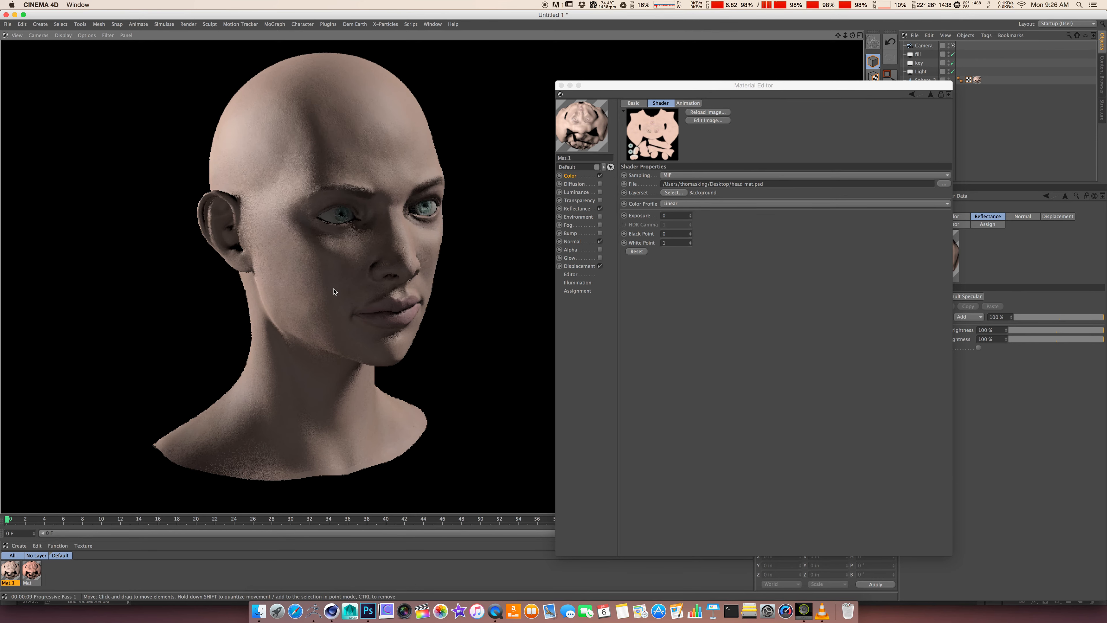
Set the Color channel's shading model to Oren-Nayar with a roughness of 75%
{"action": "left_click", "coordinate": [571, 176]}
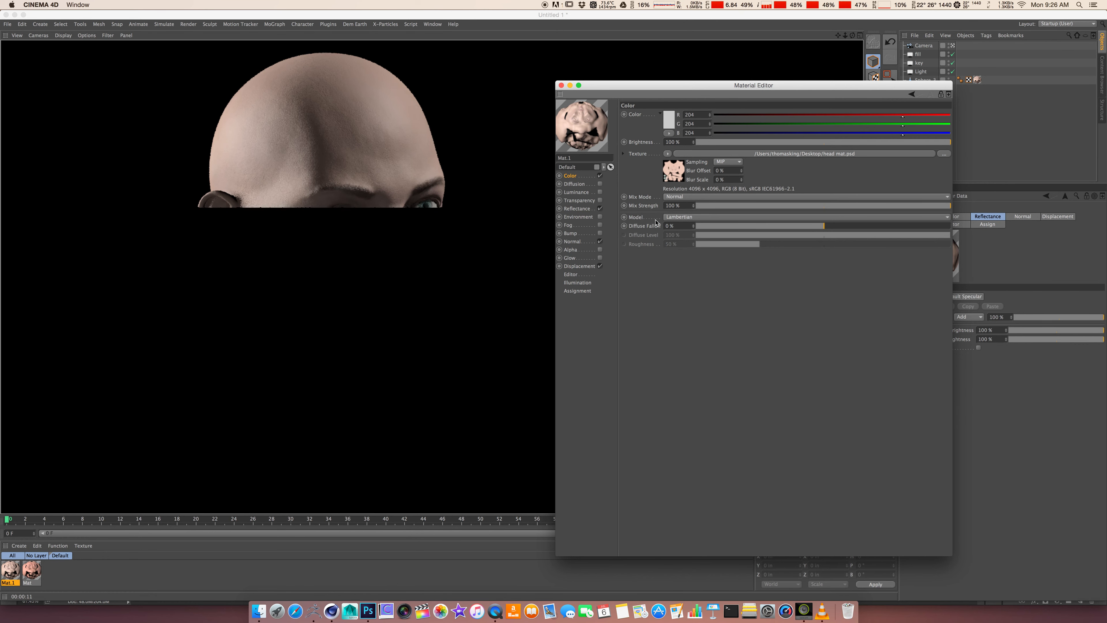
{"action": "left_click", "coordinate": [695, 219]}
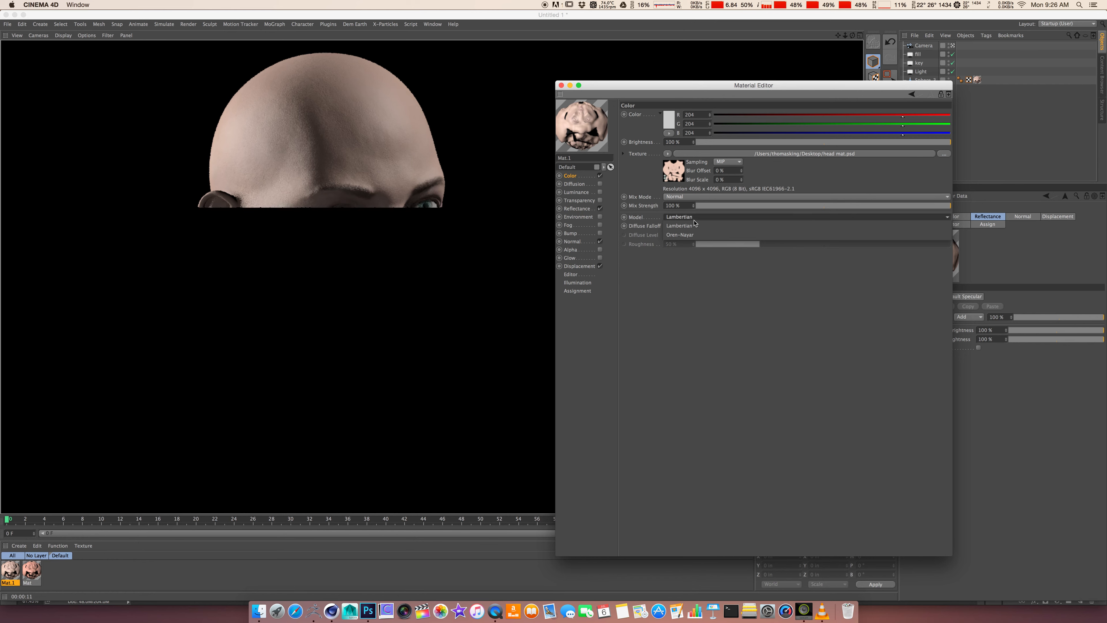
{"action": "left_click", "coordinate": [681, 235]}
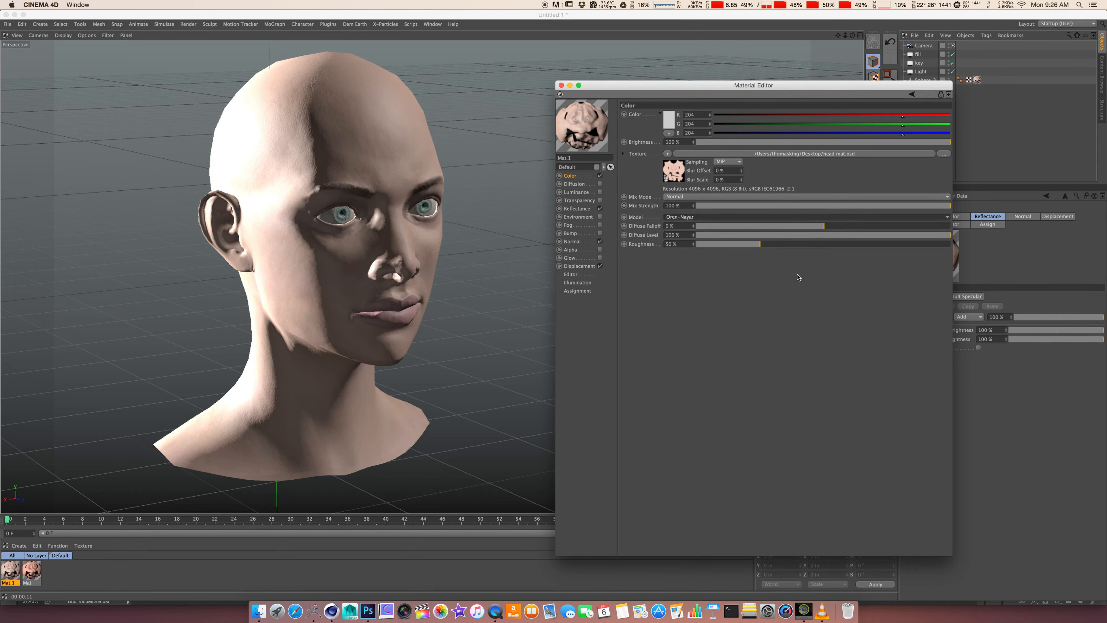
{"action": "left_click", "coordinate": [673, 244]}
{"action": "type", "text": "75"}
{"action": "key", "text": "Return"}
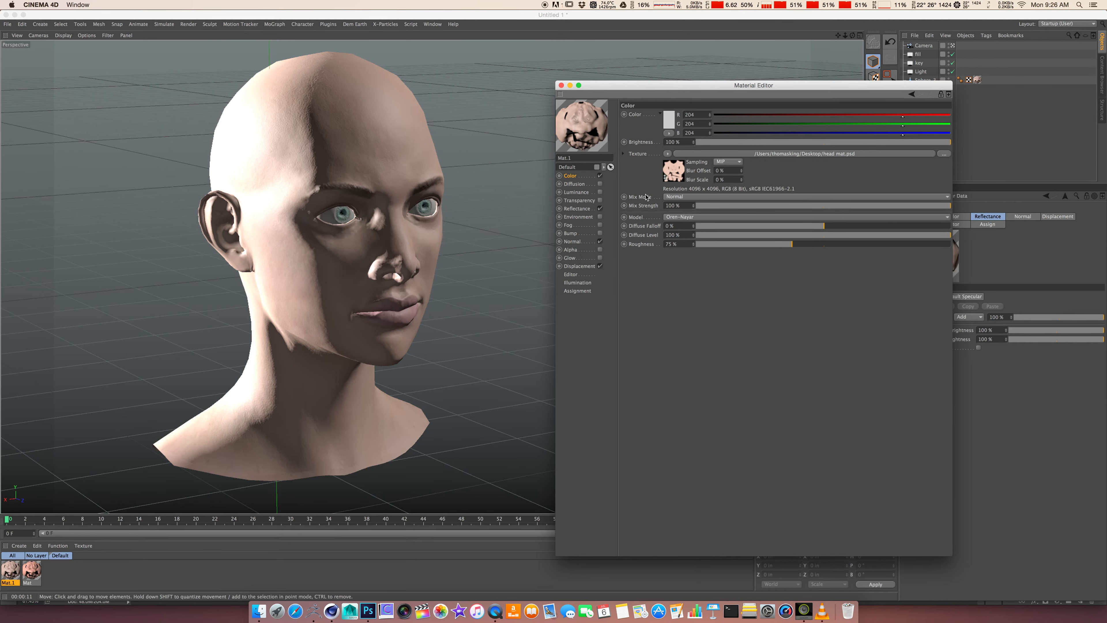
Disable the Displacement, Normal and Reflectance channels of the head material
{"action": "left_click", "coordinate": [600, 266]}
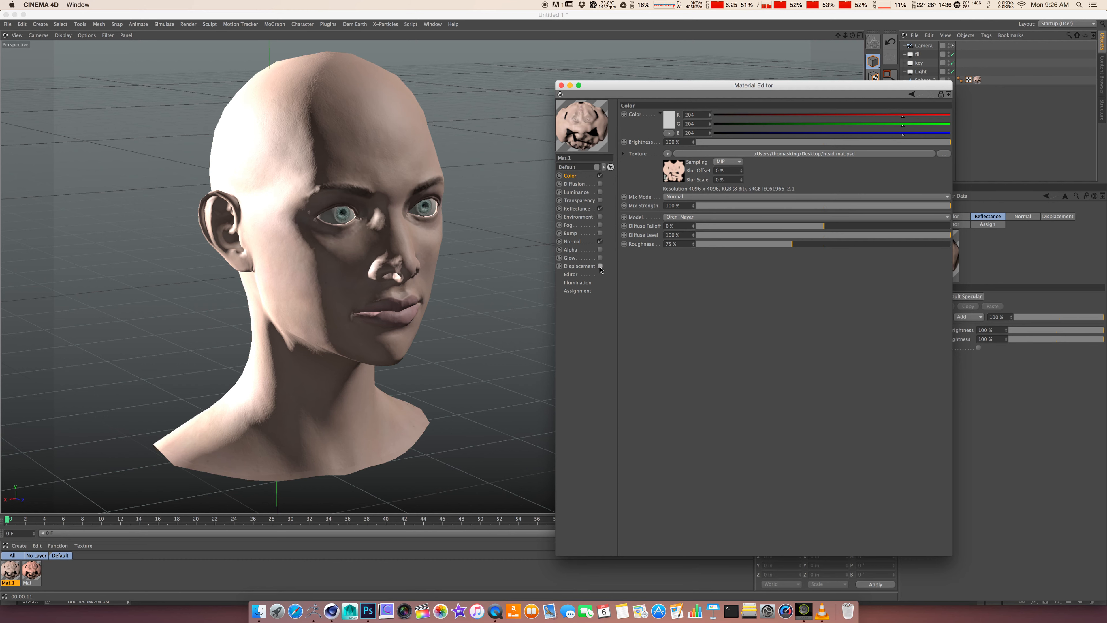
{"action": "left_click", "coordinate": [600, 242]}
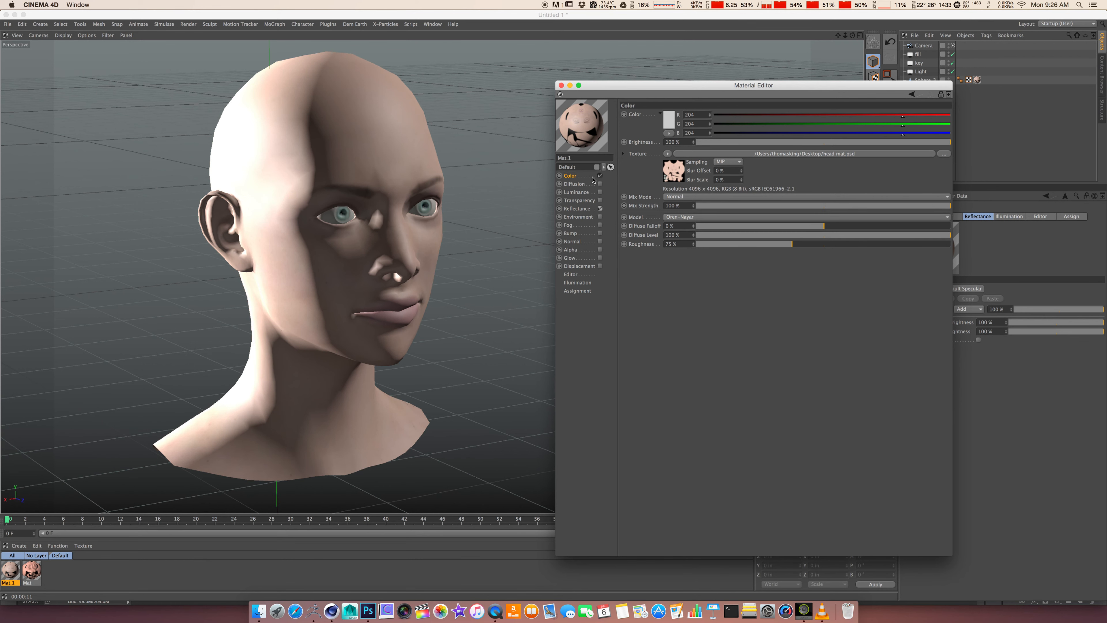
{"action": "left_click", "coordinate": [601, 209]}
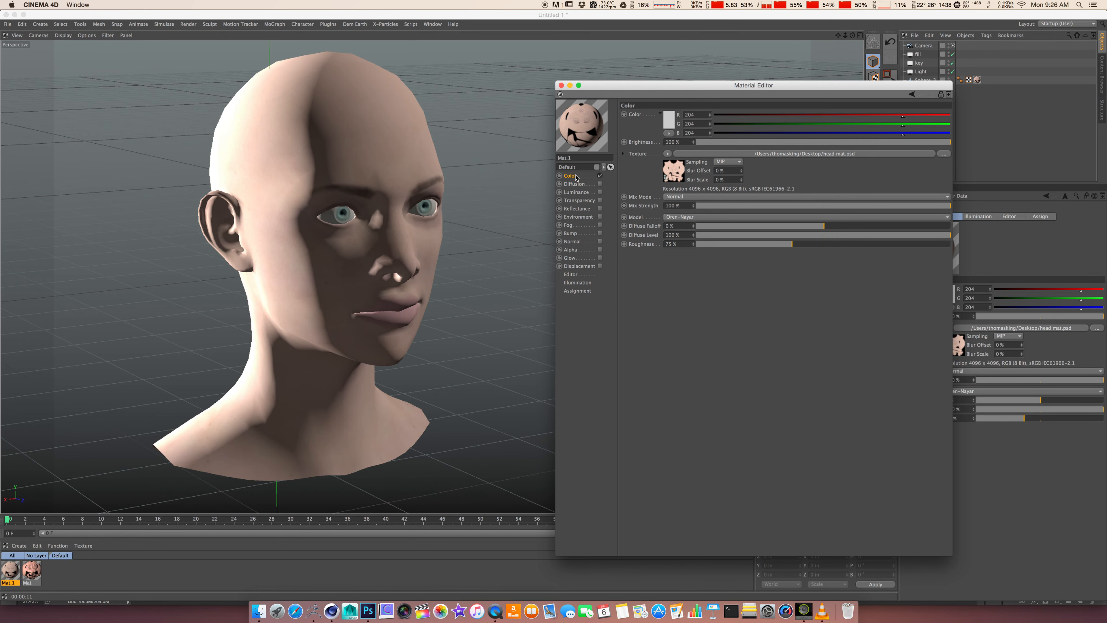
Set the Color channel to dark grey (RGB 94, 94, 94) and lower the texture's mix strength to 0%
{"action": "left_click", "coordinate": [669, 122]}
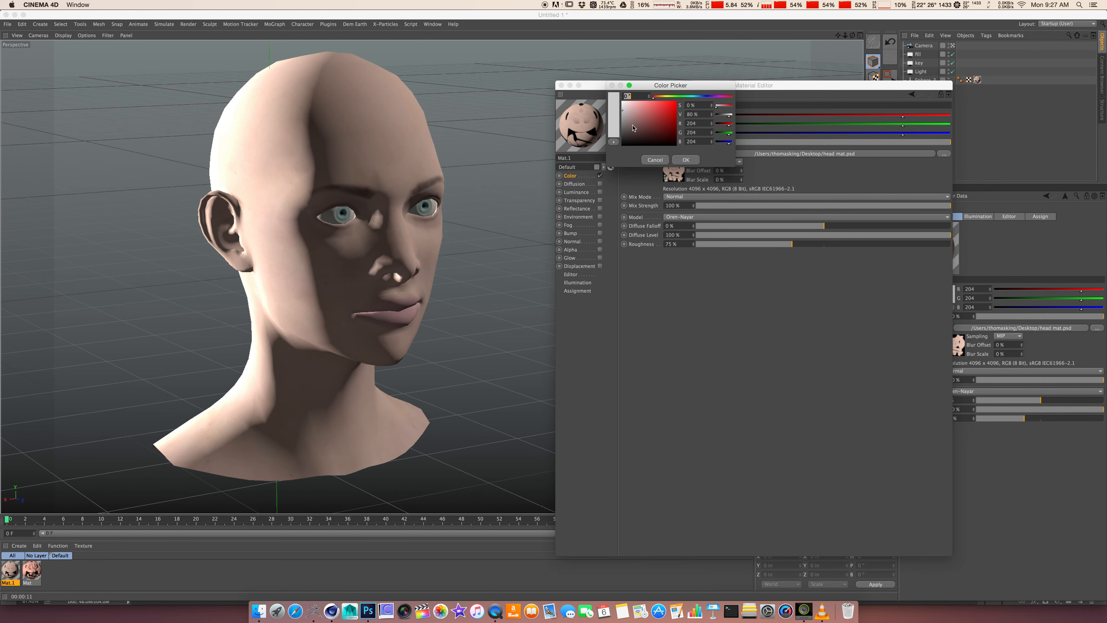
{"action": "left_click_drag", "start_coordinate": [637, 131], "coordinate": [619, 130]}
{"action": "left_click", "coordinate": [686, 160]}
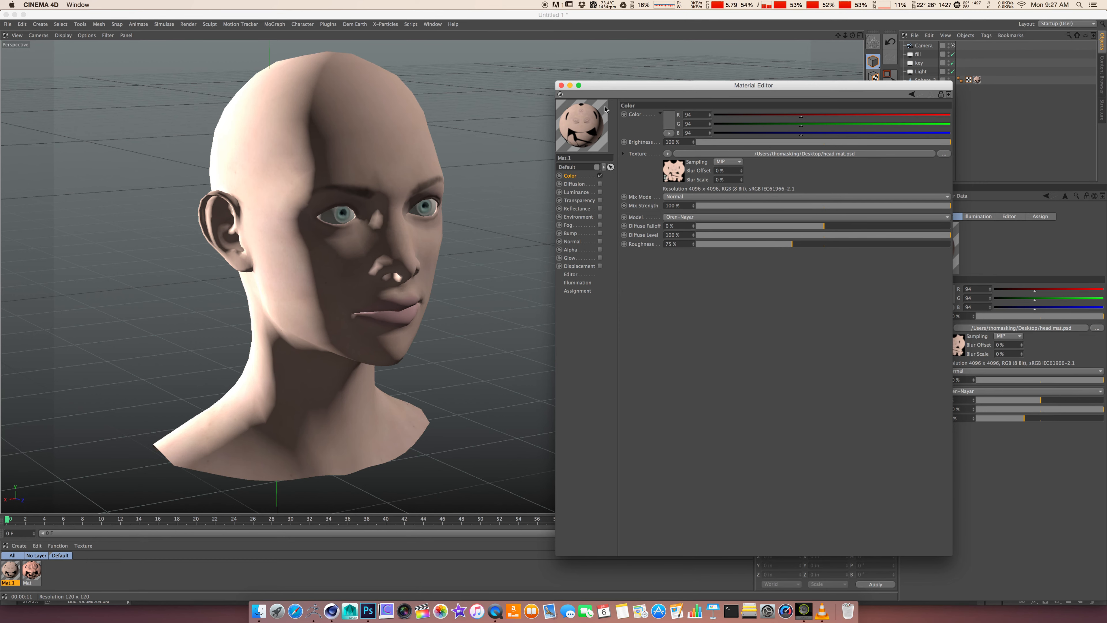
{"action": "left_click_drag", "start_coordinate": [826, 208], "coordinate": [689, 207]}
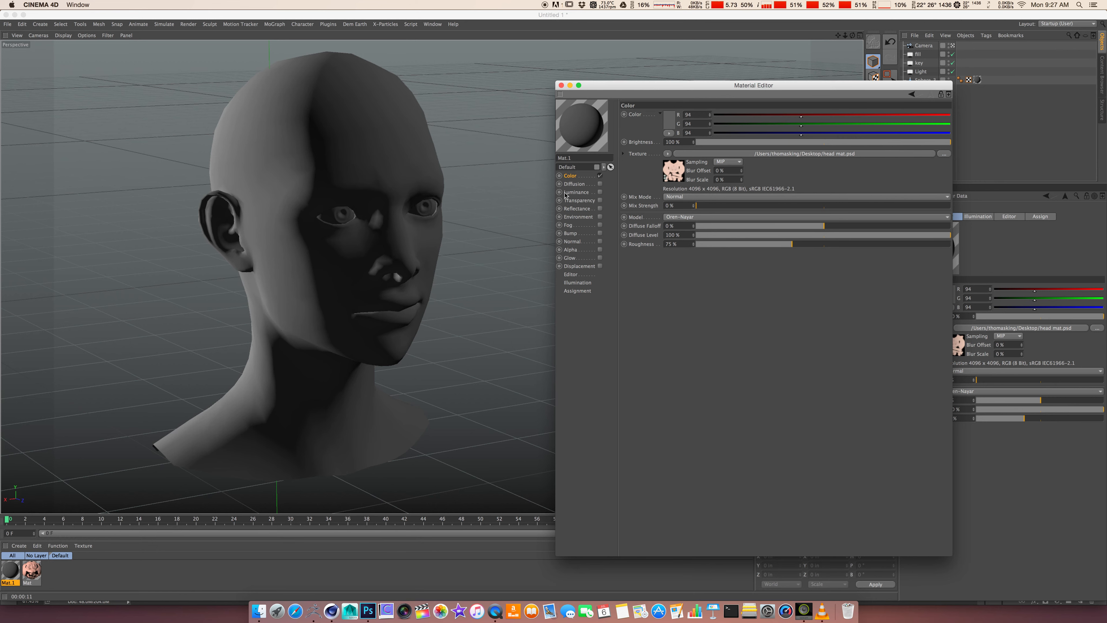
Enable the Luminance channel, load Subsurface Scattering as its texture and open the shader's path length for editing
{"action": "left_click", "coordinate": [600, 192]}
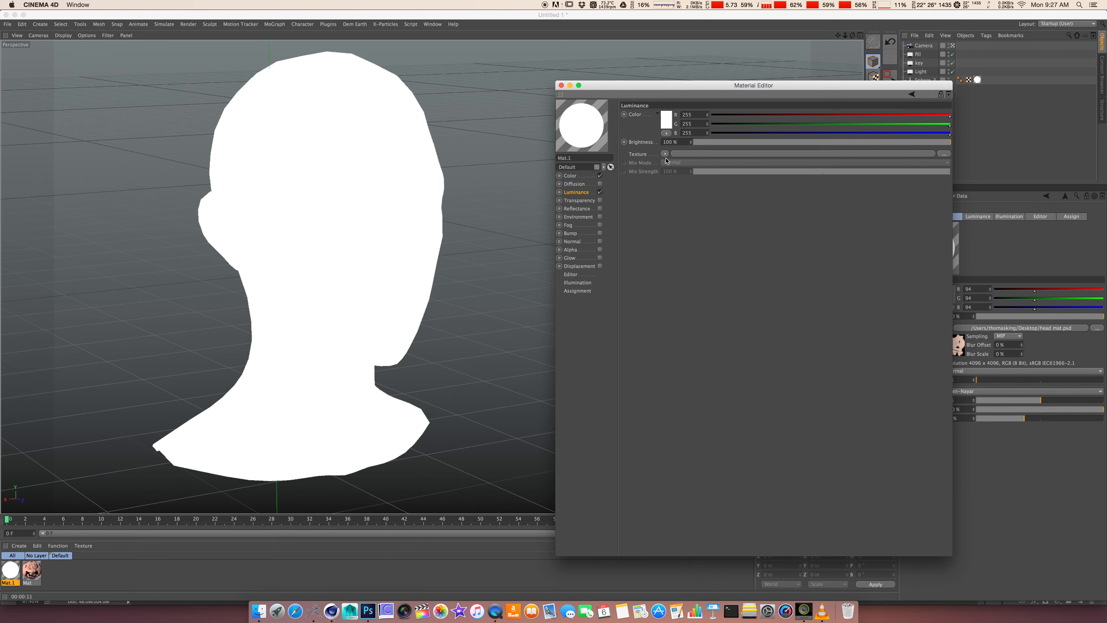
{"action": "left_click", "coordinate": [665, 154]}
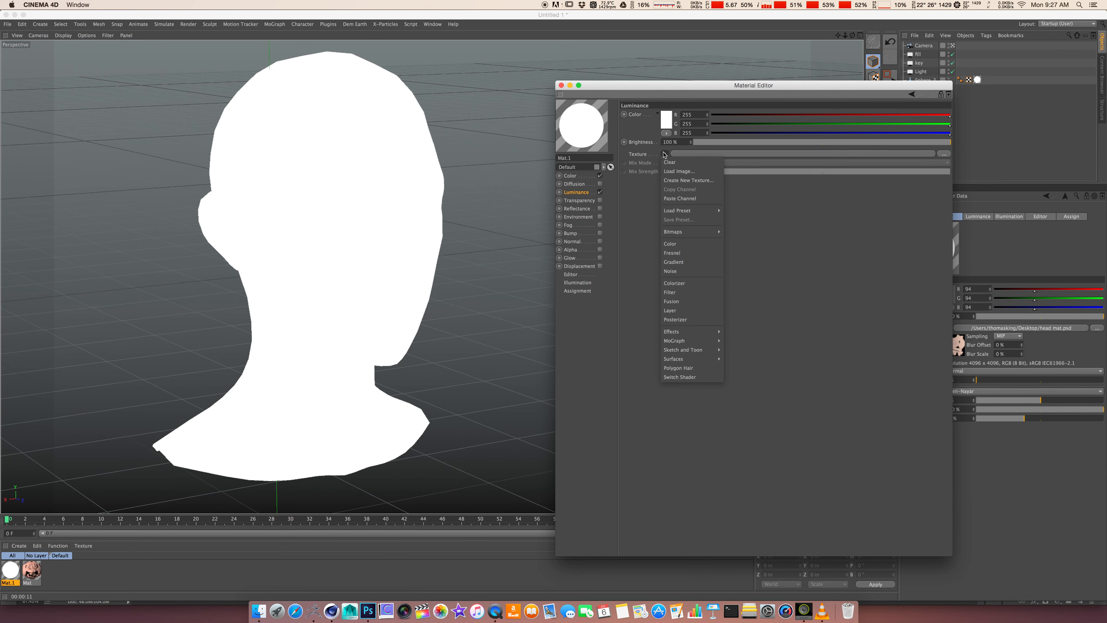
{"action": "mouse_move", "coordinate": [685, 334]}
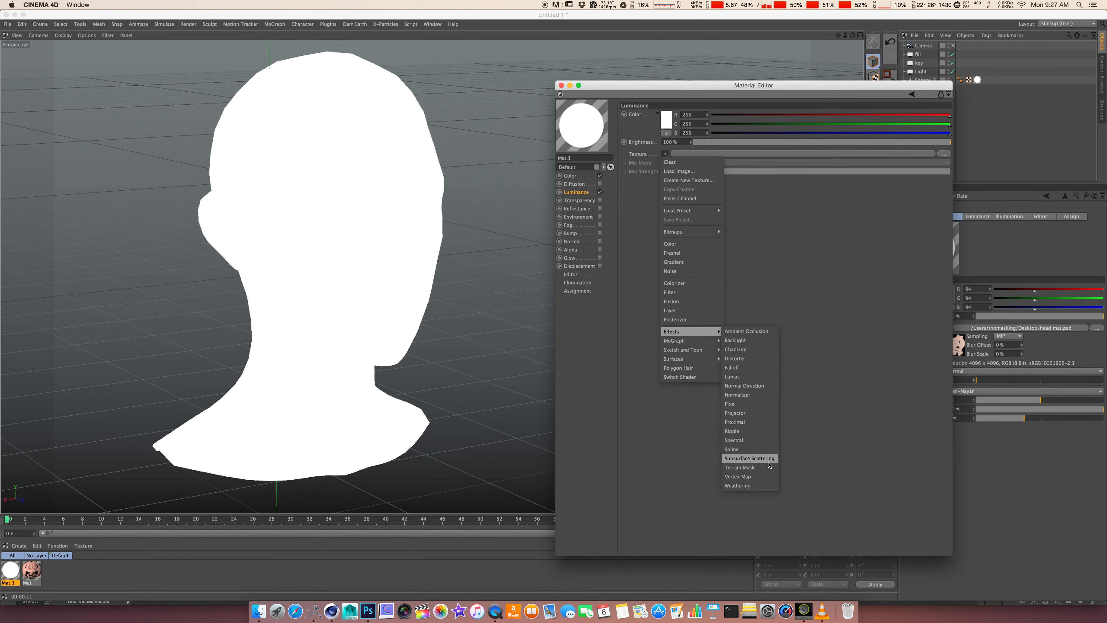
{"action": "left_click", "coordinate": [749, 458]}
{"action": "left_click", "coordinate": [828, 155]}
{"action": "left_click", "coordinate": [631, 236]}
{"action": "left_click", "coordinate": [687, 236]}
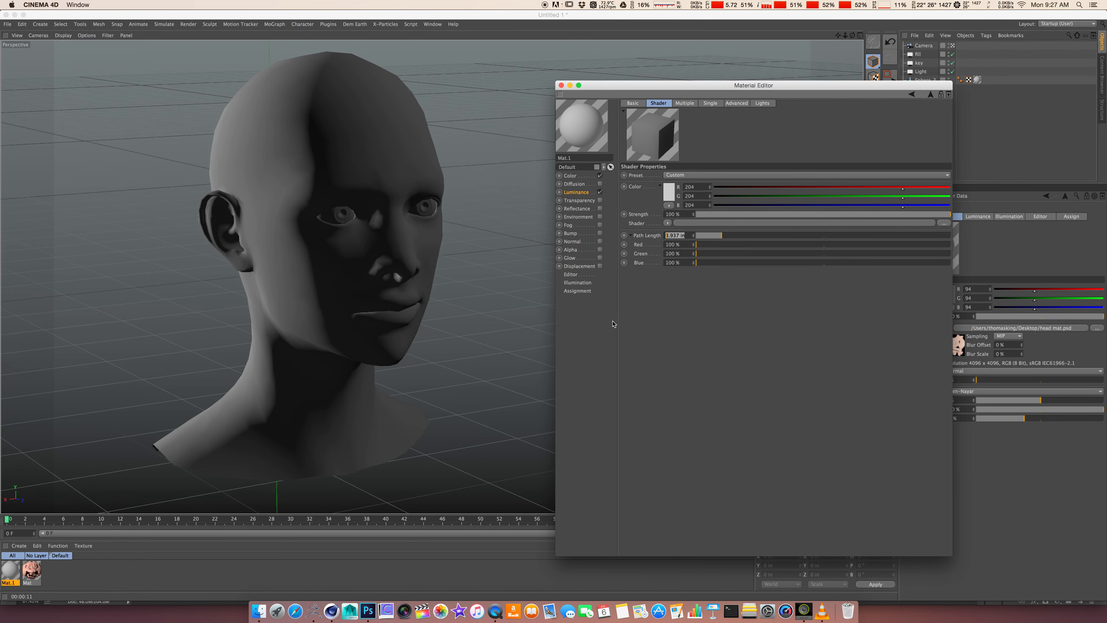
Render the head in the viewport to check the subsurface scattering
{"action": "left_click", "coordinate": [409, 382]}
{"action": "key", "text": "super+r"}
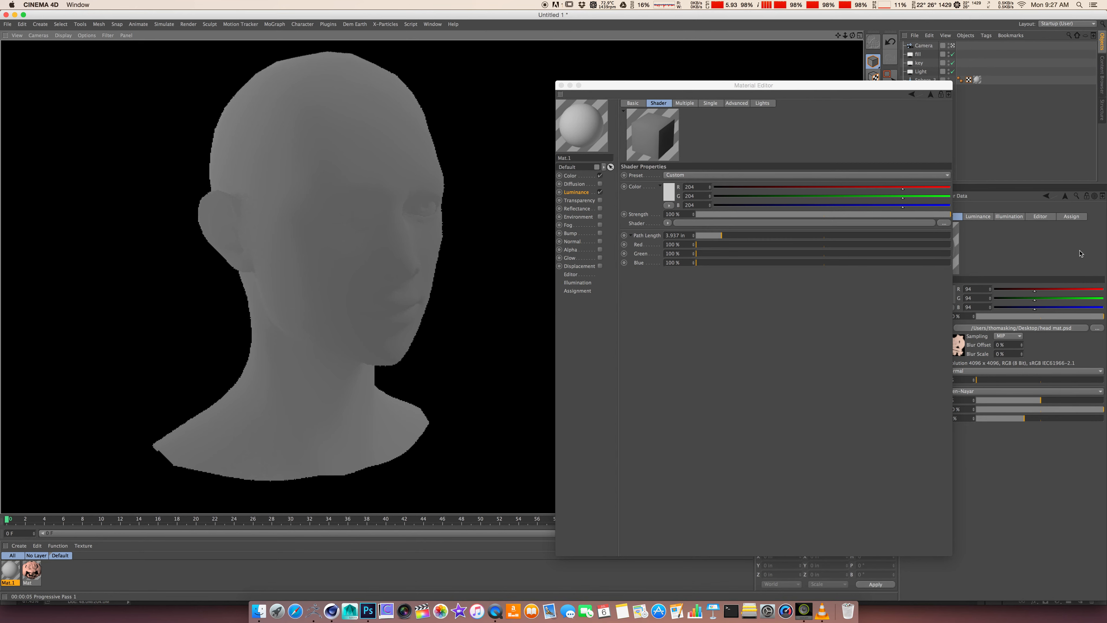
{"action": "left_click", "coordinate": [705, 347]}
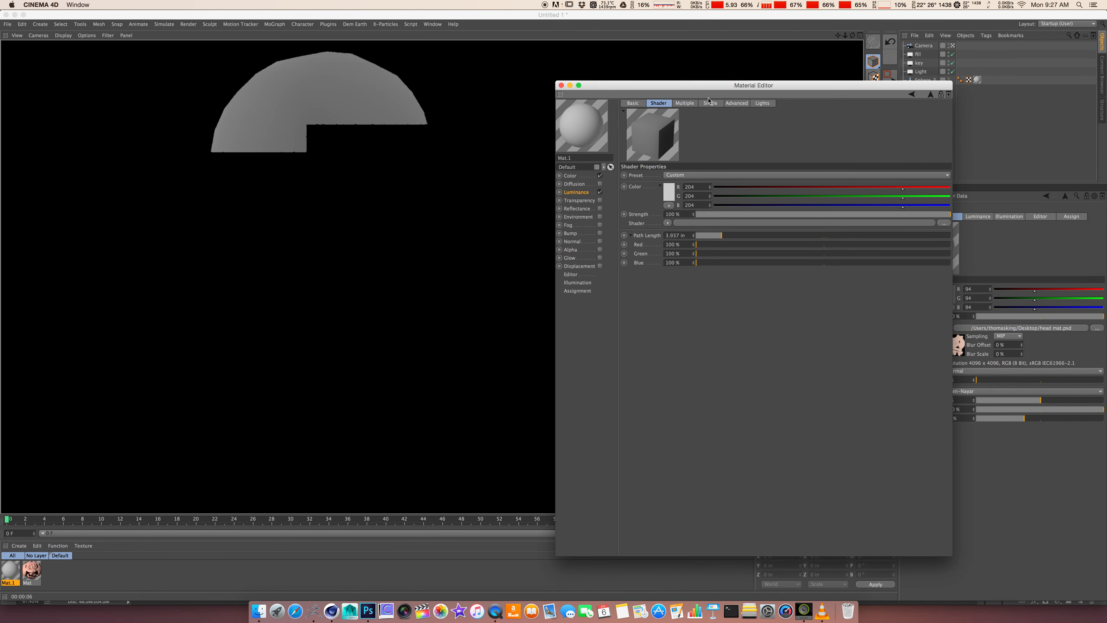
Set the Subsurface Scattering shader's path length to 0.1 in
{"action": "left_click_drag", "start_coordinate": [713, 90], "coordinate": [680, 70]}
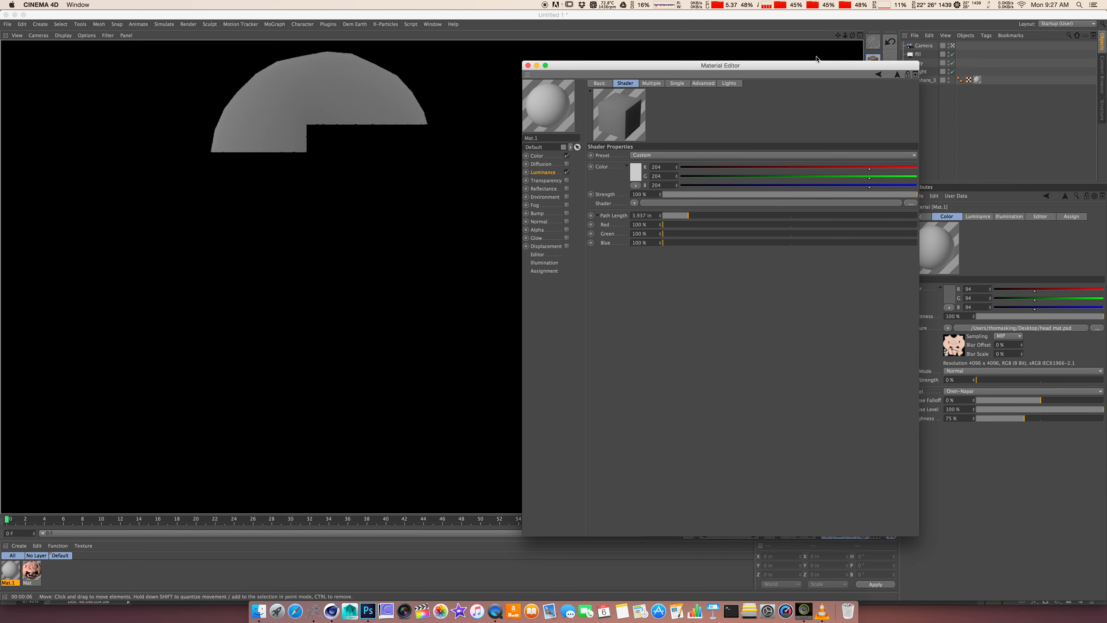
{"action": "left_click_drag", "start_coordinate": [810, 65], "coordinate": [501, 144]}
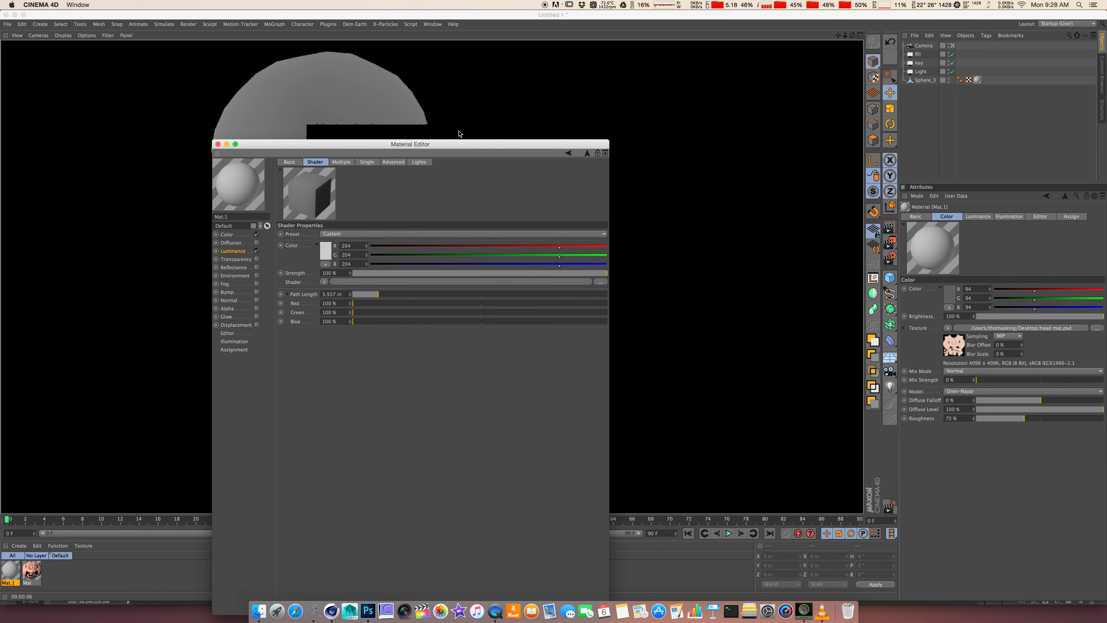
{"action": "left_click_drag", "start_coordinate": [389, 143], "coordinate": [754, 88]}
{"action": "double_click", "coordinate": [712, 238]}
{"action": "type", "text": "0.1"}
{"action": "key", "text": "Return"}
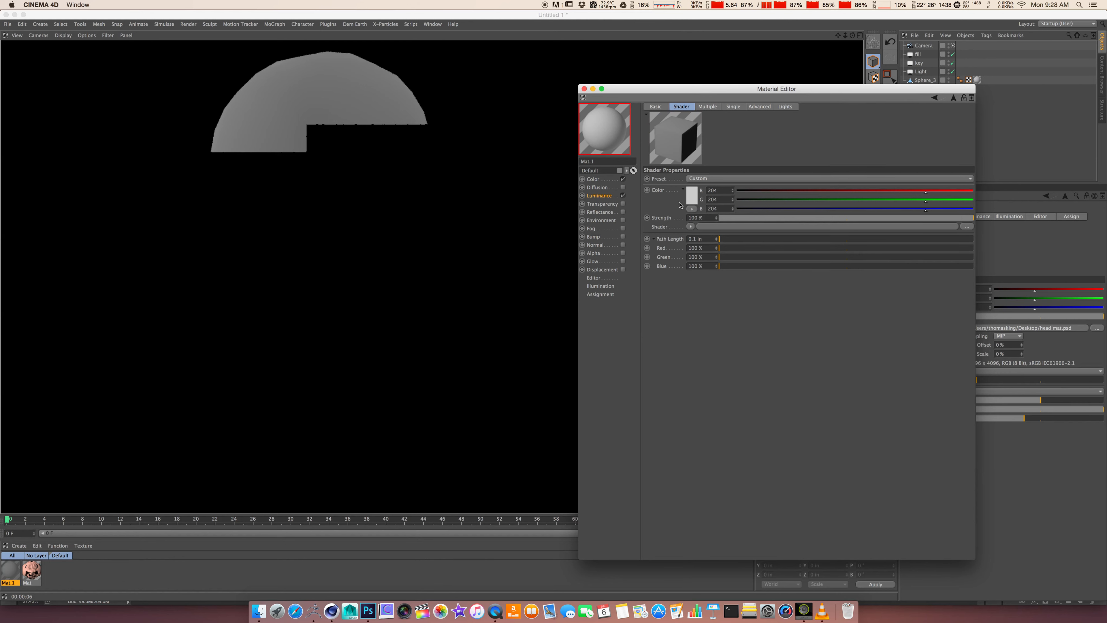
Set the Subsurface Scattering shader's color to a reddish brown (RGB 146, 69, 48)
{"action": "left_click", "coordinate": [692, 199]}
{"action": "left_click_drag", "start_coordinate": [676, 197], "coordinate": [680, 172]}
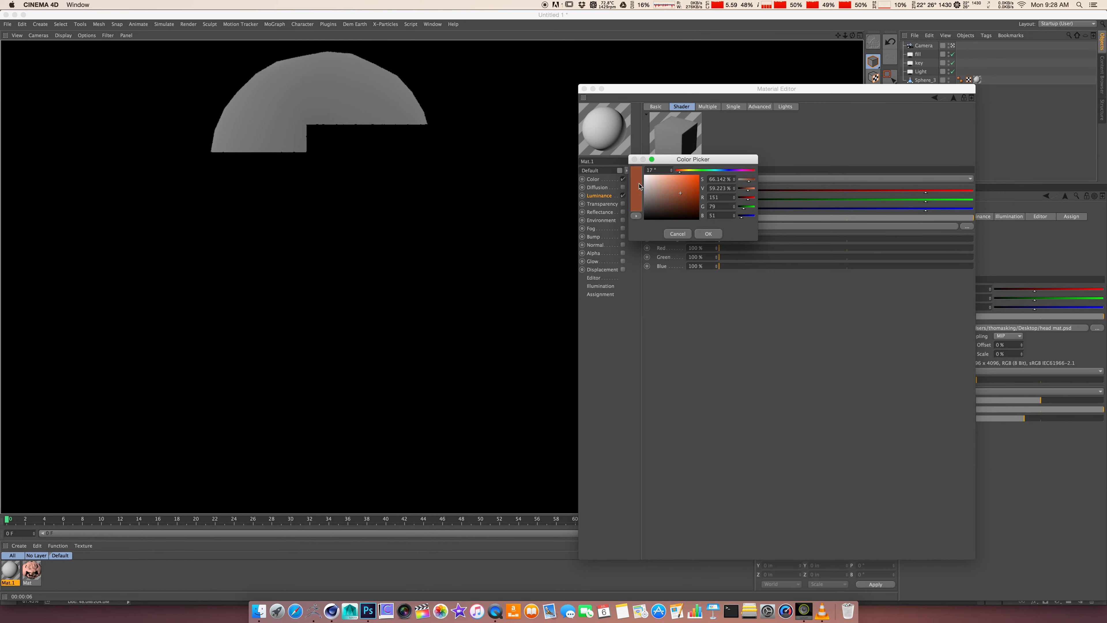
{"action": "left_click_drag", "start_coordinate": [678, 174], "coordinate": [678, 172]}
{"action": "left_click", "coordinate": [717, 234]}
Set the scattering path length's red component to 200% and its blue component to 90%
{"action": "double_click", "coordinate": [697, 248]}
{"action": "type", "text": "200"}
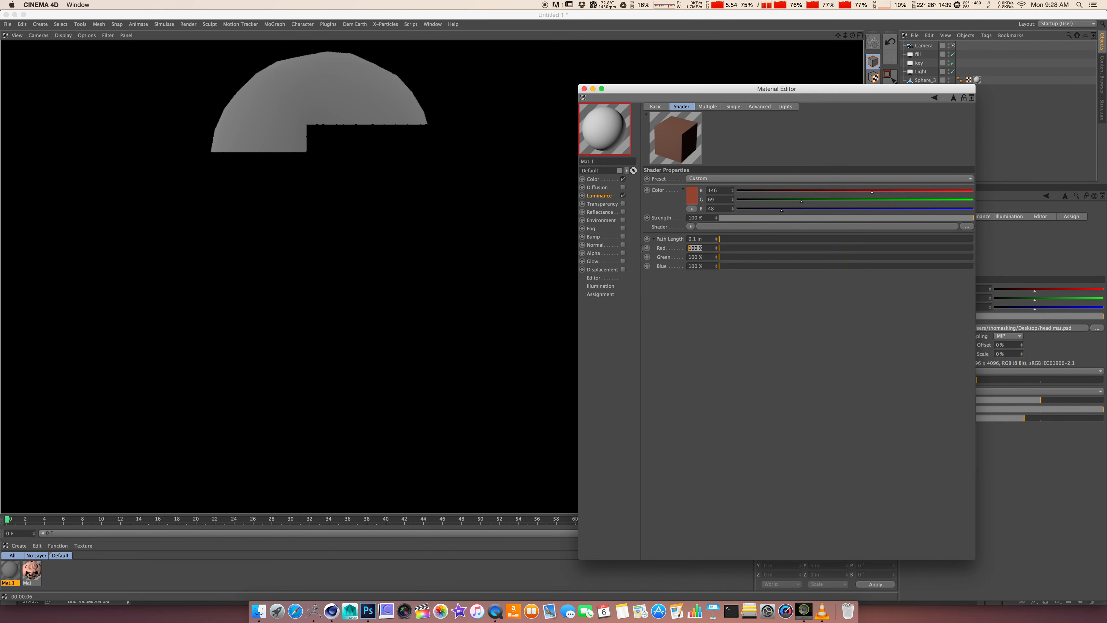
{"action": "key", "text": "Return"}
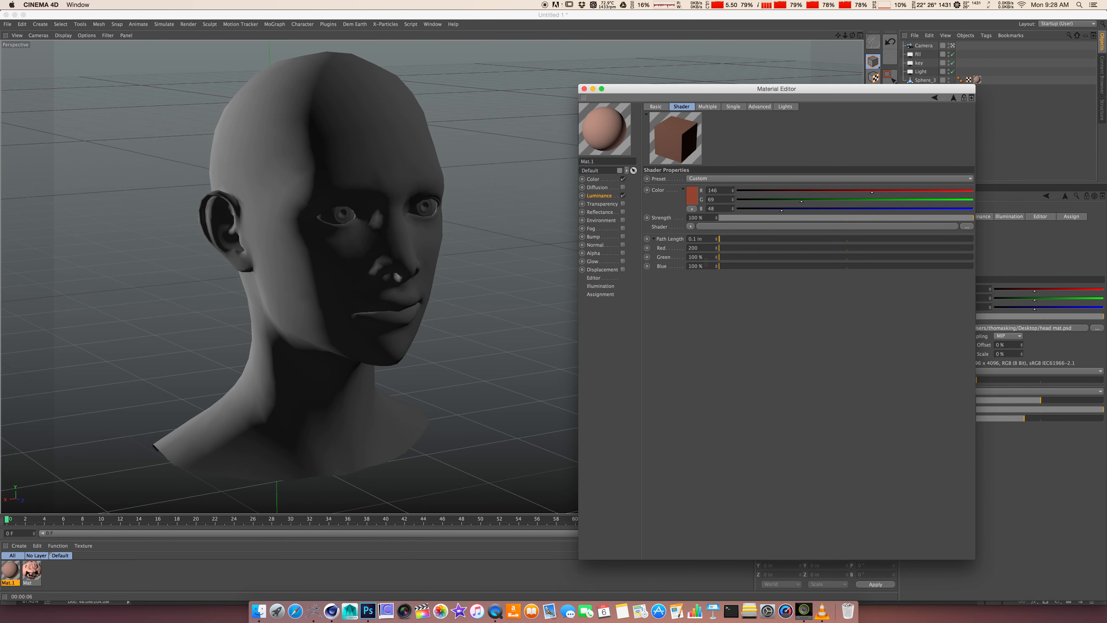
{"action": "key", "text": "Tab"}
{"action": "left_click", "coordinate": [707, 266]}
{"action": "type", "text": "90"}
{"action": "key", "text": "Return"}
{"action": "left_click_drag", "start_coordinate": [705, 239], "coordinate": [685, 240]}
{"action": "key", "text": "Tab"}
{"action": "left_click_drag", "start_coordinate": [710, 265], "coordinate": [719, 283]}
{"action": "left_click_drag", "start_coordinate": [704, 239], "coordinate": [679, 240]}
{"action": "left_click", "coordinate": [760, 304]}
{"action": "left_click_drag", "start_coordinate": [700, 238], "coordinate": [688, 239]}
{"action": "left_click_drag", "start_coordinate": [701, 249], "coordinate": [689, 249]}
Turn on Fast Evaluation for the shader's multiple diffuse scattering and open the single scattering settings
{"action": "left_click", "coordinate": [707, 107]}
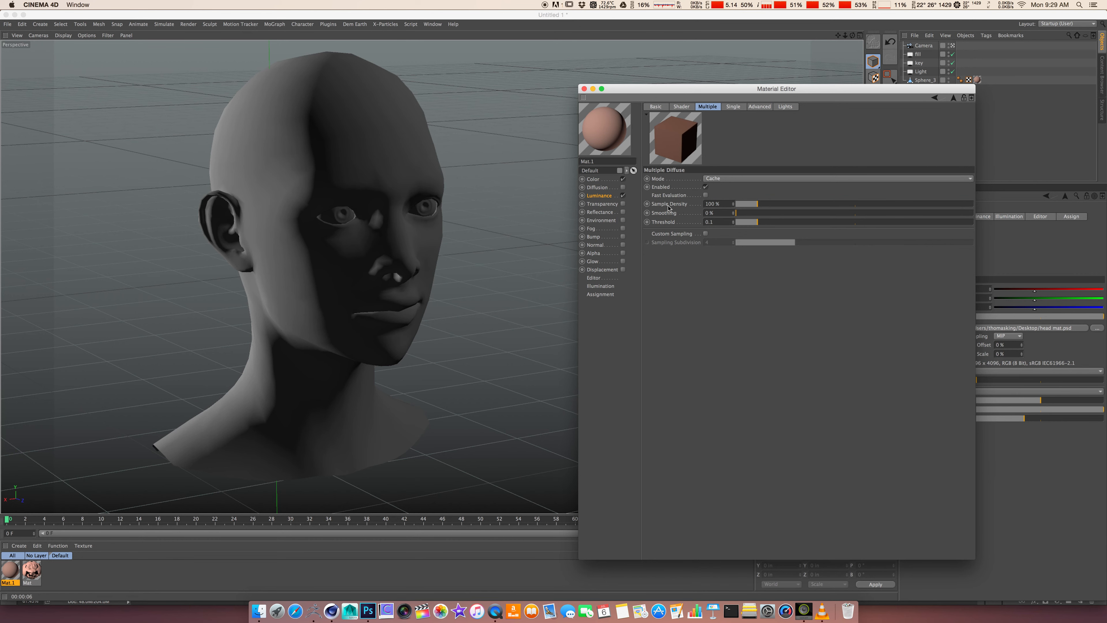
{"action": "left_click", "coordinate": [706, 195]}
{"action": "left_click", "coordinate": [734, 107]}
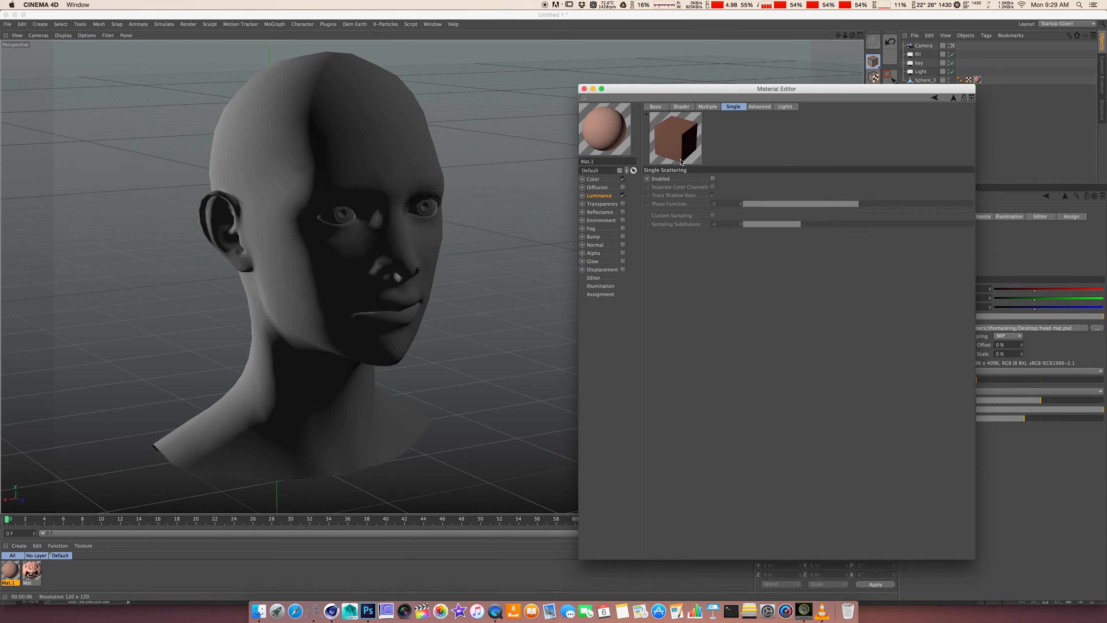
Set the shader's Fresnel Reflectivity to 50% and its Index of Refraction to 1.5
{"action": "left_click", "coordinate": [760, 107]}
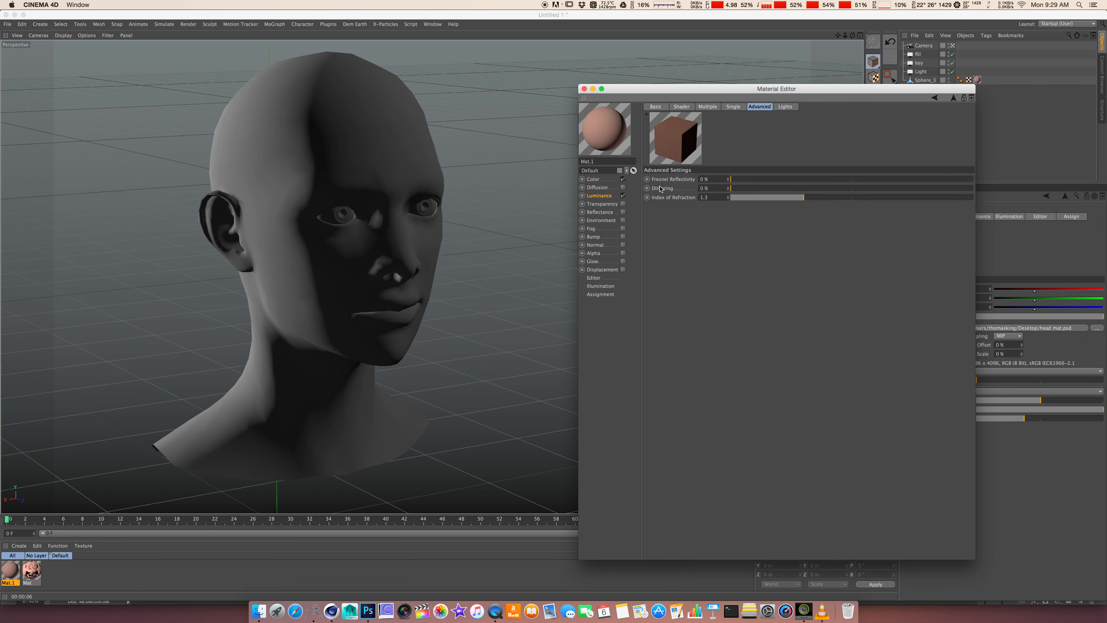
{"action": "type", "text": "50"}
{"action": "key", "text": "Return"}
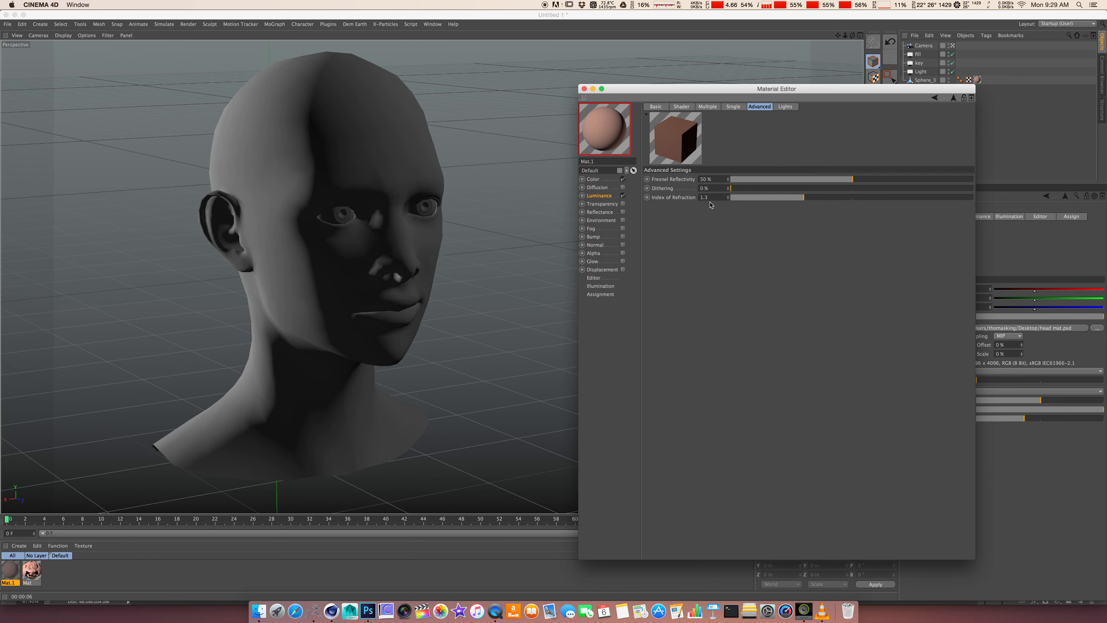
{"action": "left_click_drag", "start_coordinate": [711, 198], "coordinate": [647, 201]}
{"action": "type", "text": "1.5"}
{"action": "key", "text": "Return"}
Return to the main shader properties and render the head in the viewport to check the skin tone
{"action": "left_click", "coordinate": [655, 106]}
{"action": "left_click", "coordinate": [690, 108]}
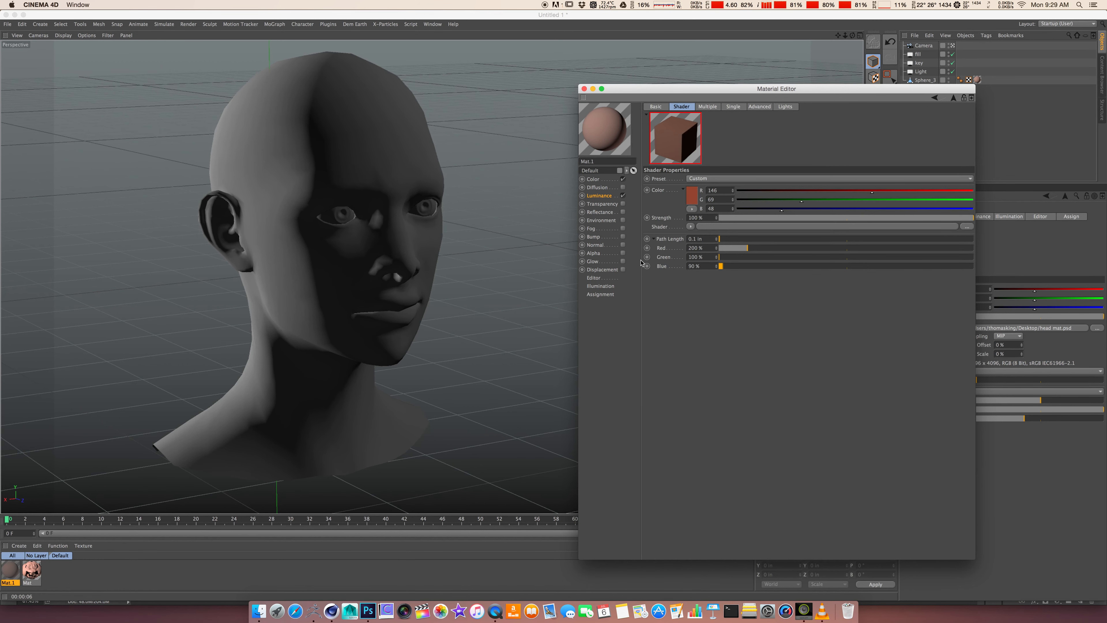
{"action": "left_click", "coordinate": [453, 341]}
{"action": "key", "text": "ctrl+r"}
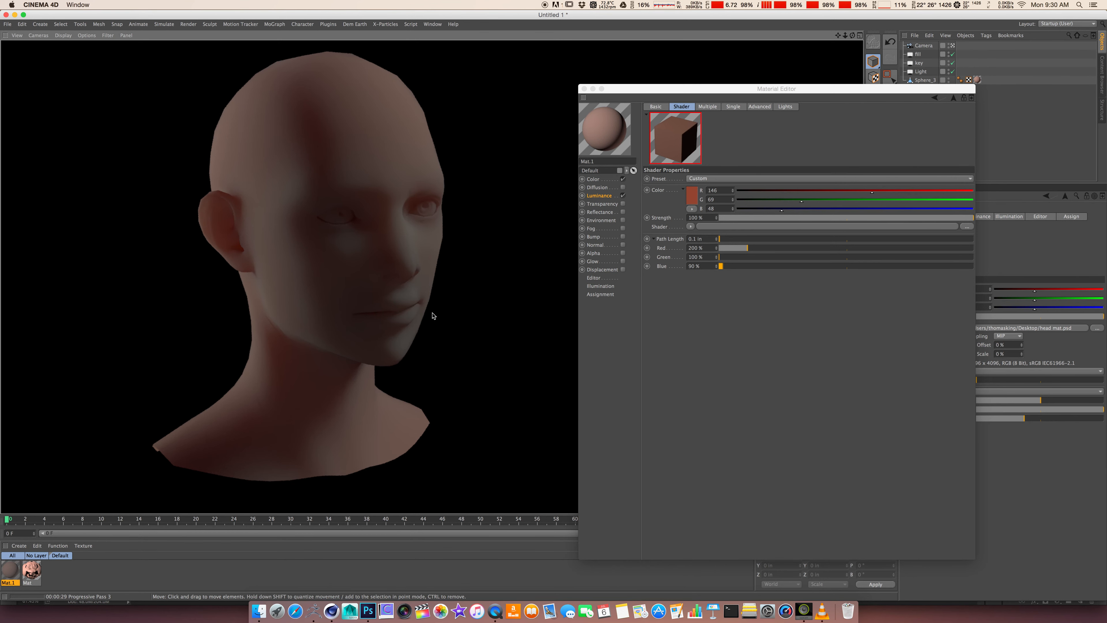
Enable single scattering with separate color channels and custom sampling at subdivision 2, and render the head in the viewport
{"action": "left_click", "coordinate": [734, 107]}
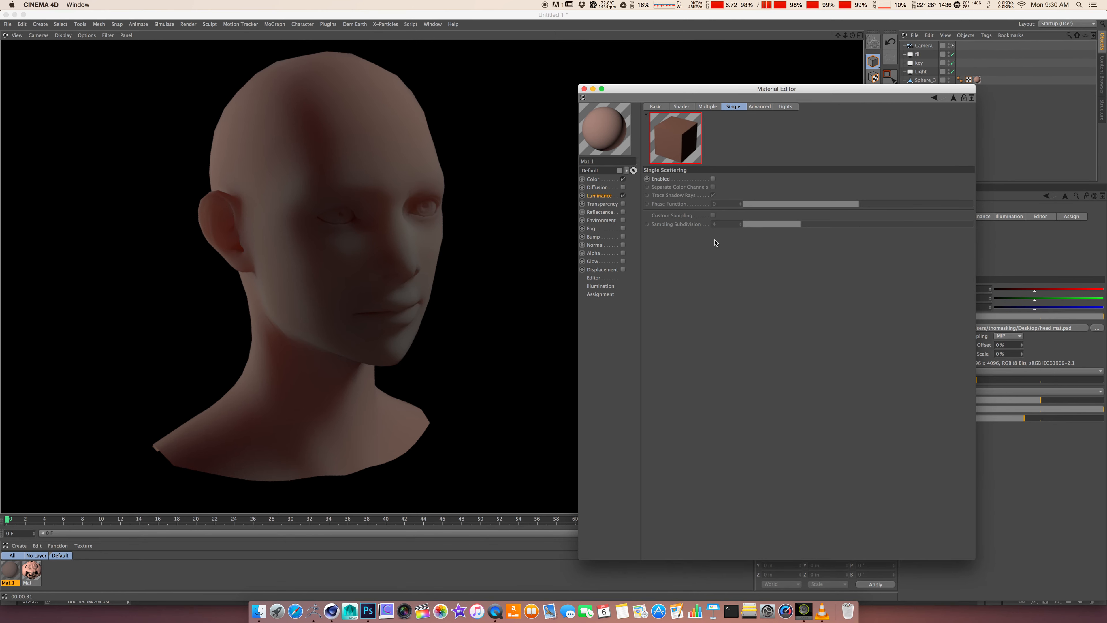
{"action": "left_click", "coordinate": [712, 179]}
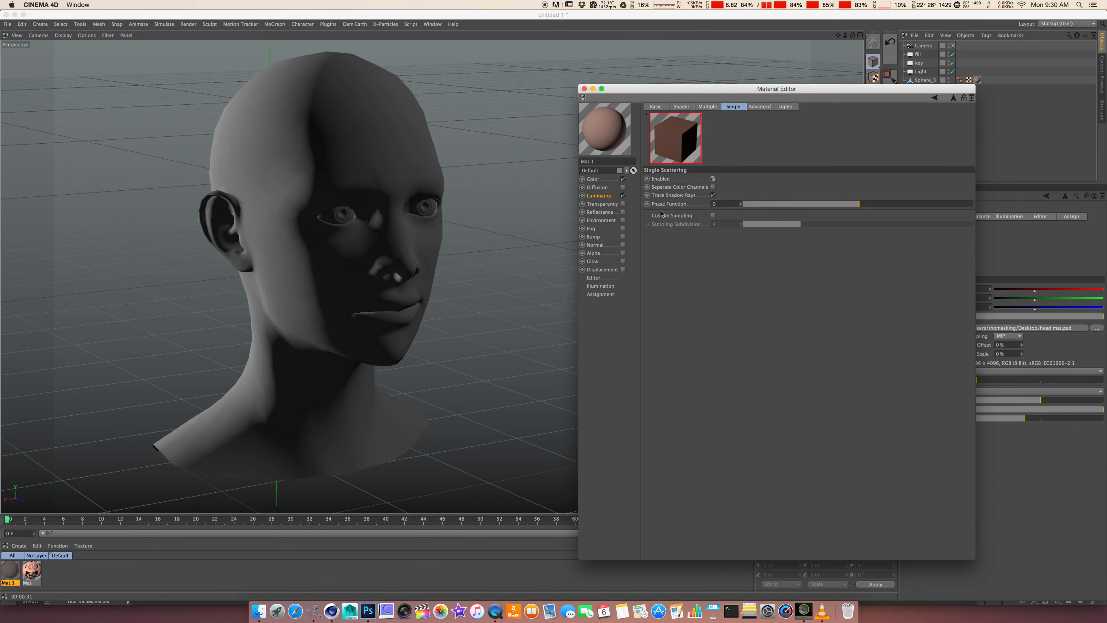
{"action": "left_click", "coordinate": [713, 187]}
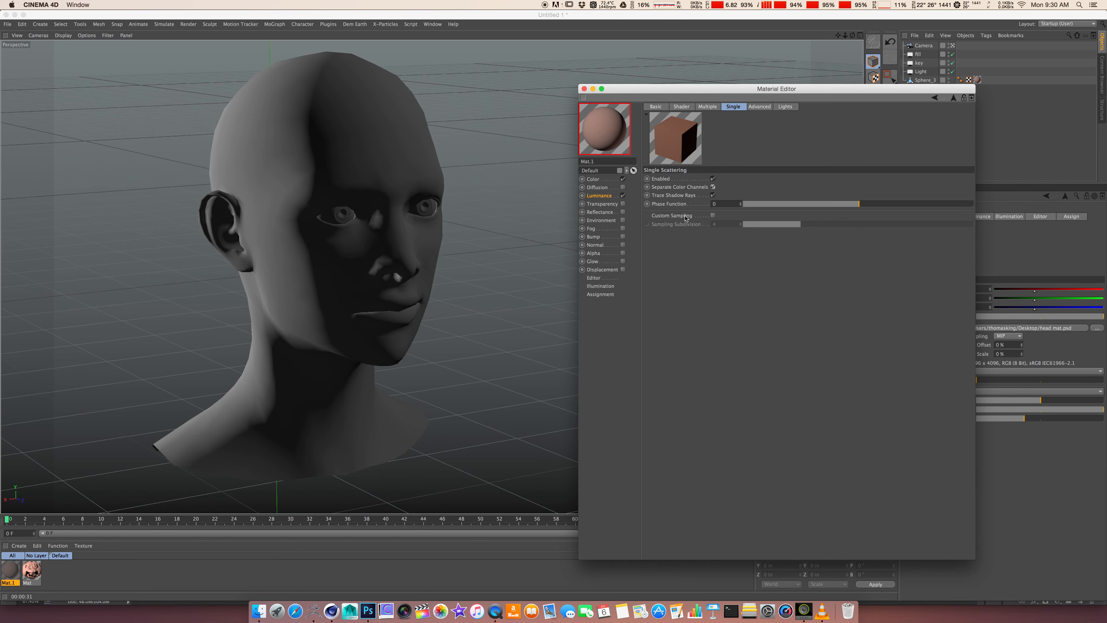
{"action": "left_click", "coordinate": [713, 216]}
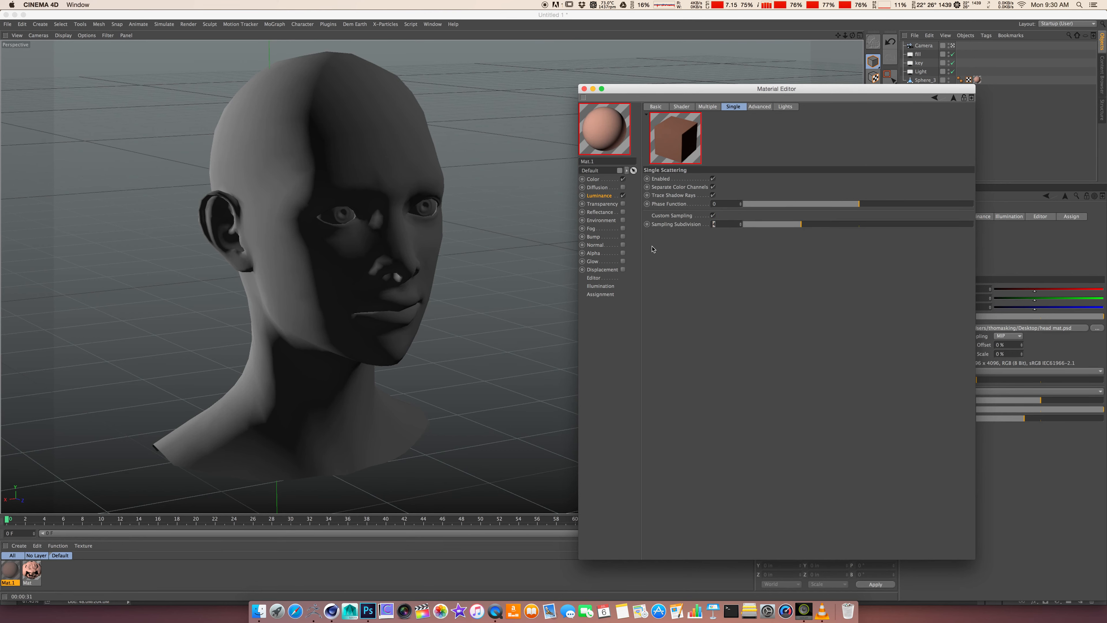
{"action": "type", "text": "2"}
{"action": "key", "text": "Return"}
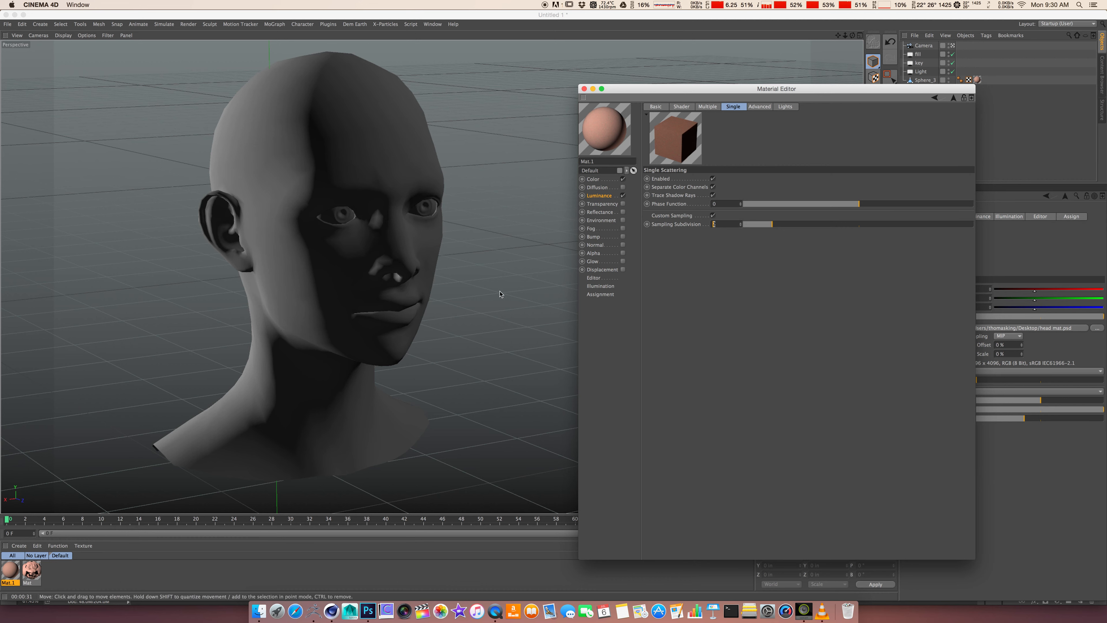
{"action": "left_click", "coordinate": [478, 296]}
{"action": "key", "text": "super+r"}
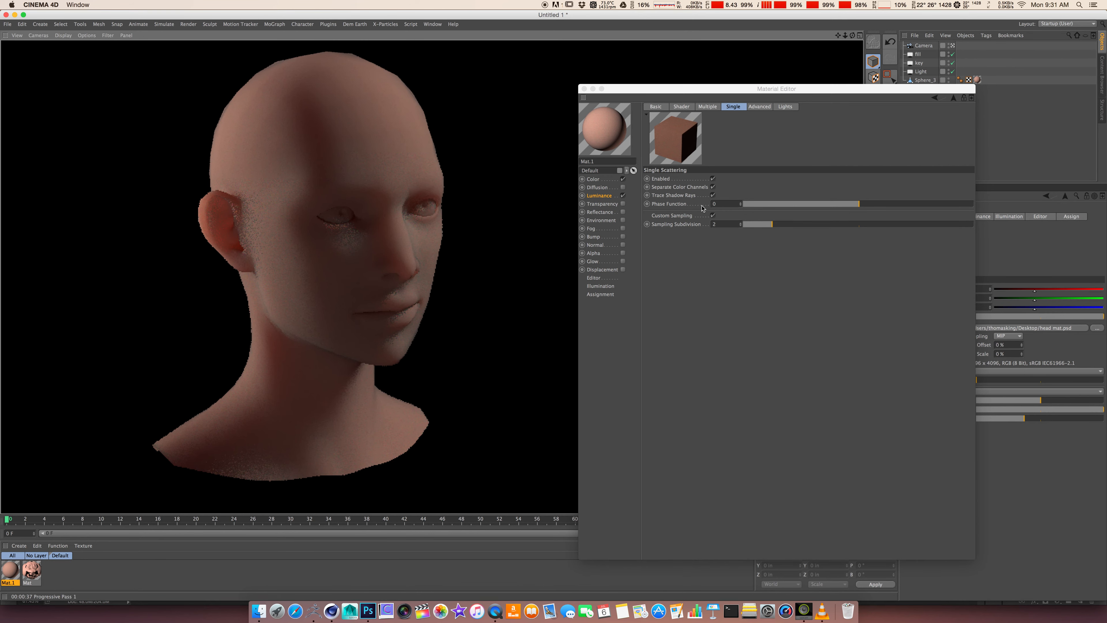
Set the single scattering Phase Function to -0.25
{"action": "left_click", "coordinate": [719, 204]}
{"action": "type", "text": "-"}
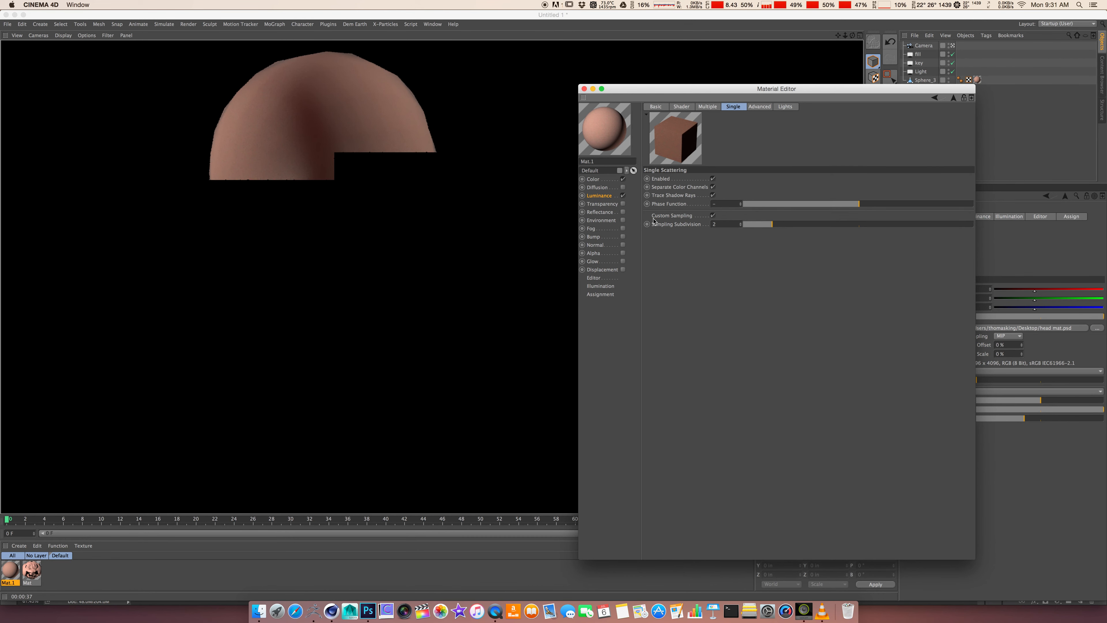
{"action": "type", "text": "0.25"}
{"action": "key", "text": "Return"}
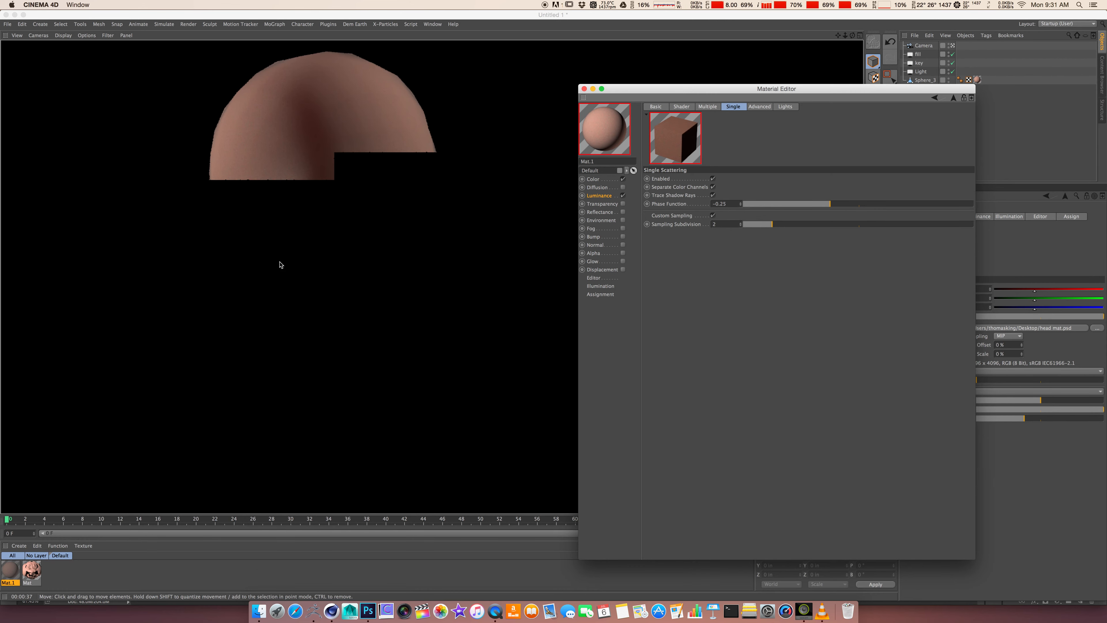
Render the head to the Picture Viewer
{"action": "left_click", "coordinate": [282, 266]}
{"action": "key", "text": "shift+r"}
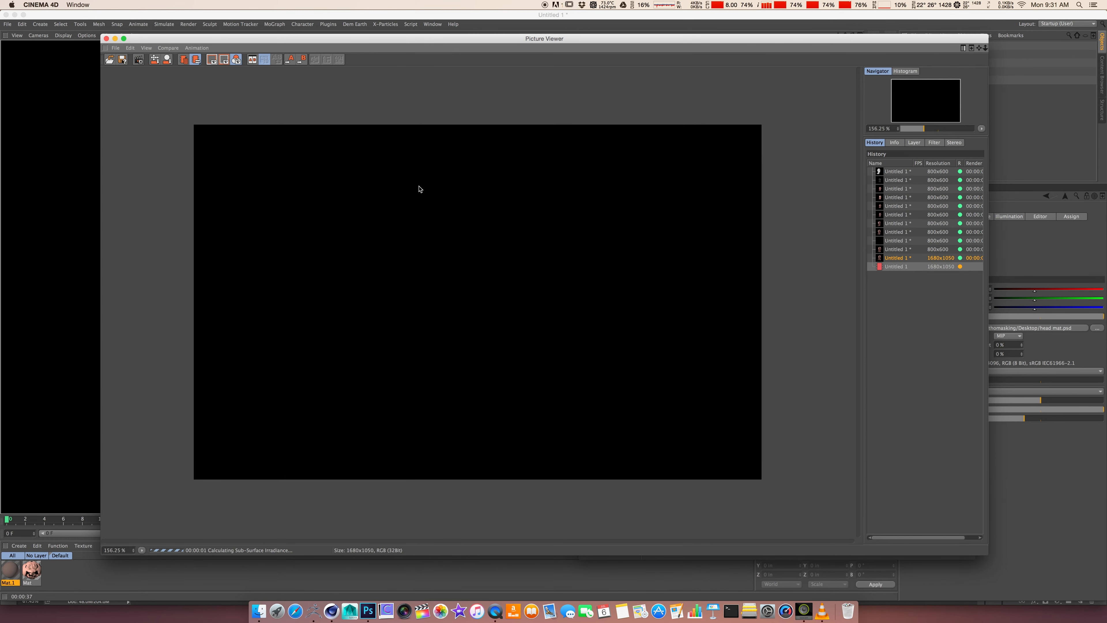
{"action": "left_click_drag", "start_coordinate": [533, 42], "coordinate": [463, 24]}
{"action": "scroll", "coordinate": [294, 268], "scroll_direction": "up", "scroll_amount": 1}
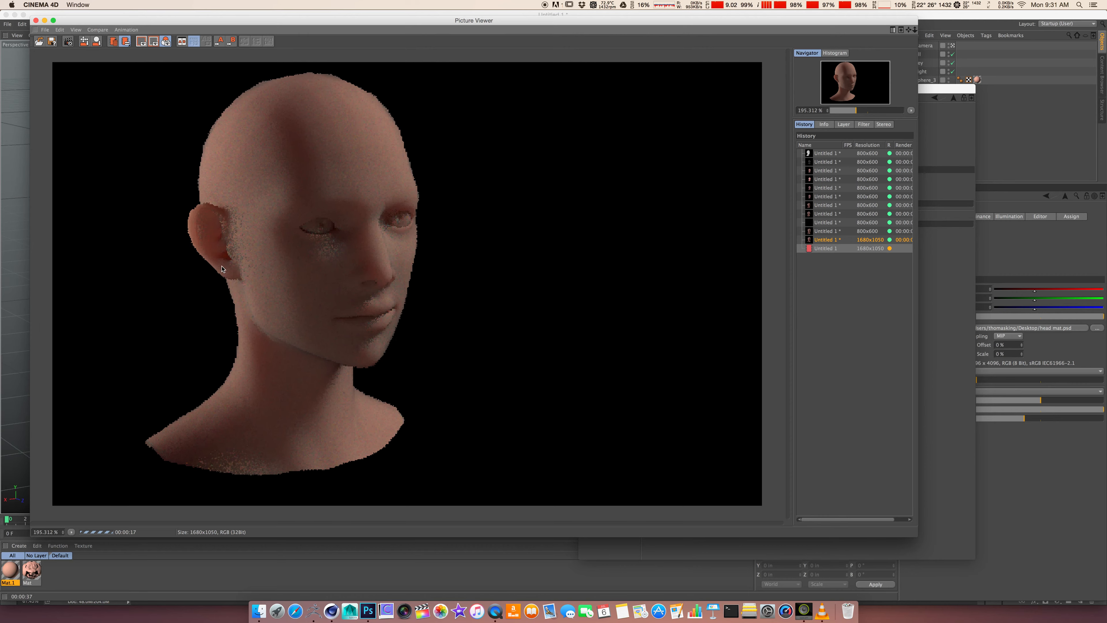
Examine the rendered ear, eye area and face up close, and stop the render and put the Picture Viewer away
{"action": "scroll", "coordinate": [220, 260], "scroll_direction": "up", "scroll_amount": 5}
{"action": "scroll", "coordinate": [218, 251], "scroll_direction": "up", "scroll_amount": 5}
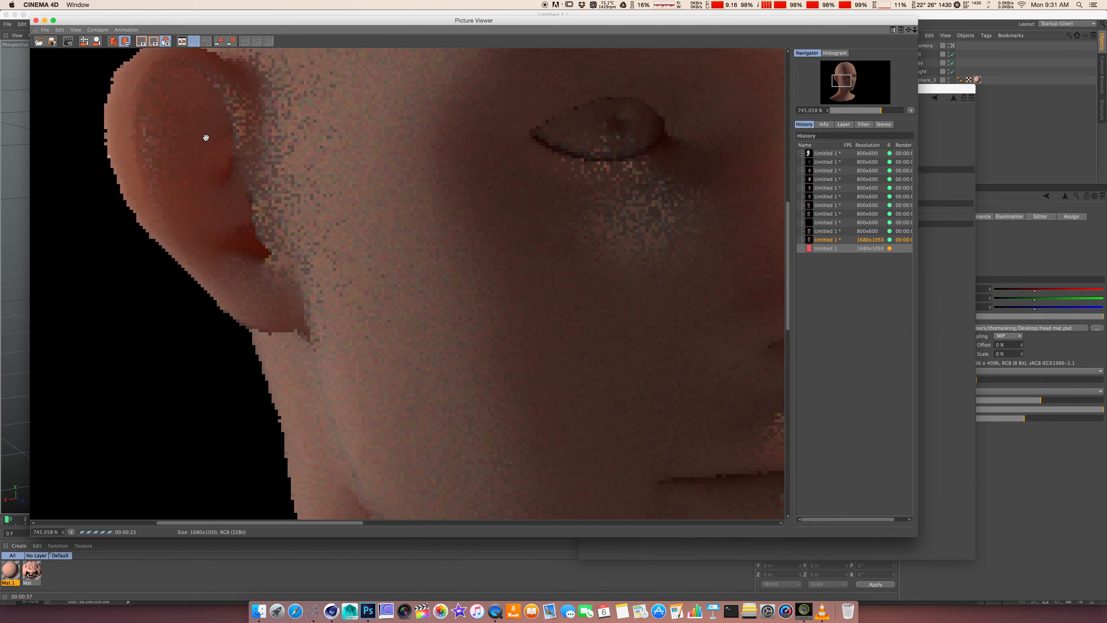
{"action": "scroll", "coordinate": [255, 235], "scroll_direction": "down", "scroll_amount": 3}
{"action": "scroll", "coordinate": [252, 234], "scroll_direction": "down", "scroll_amount": 1}
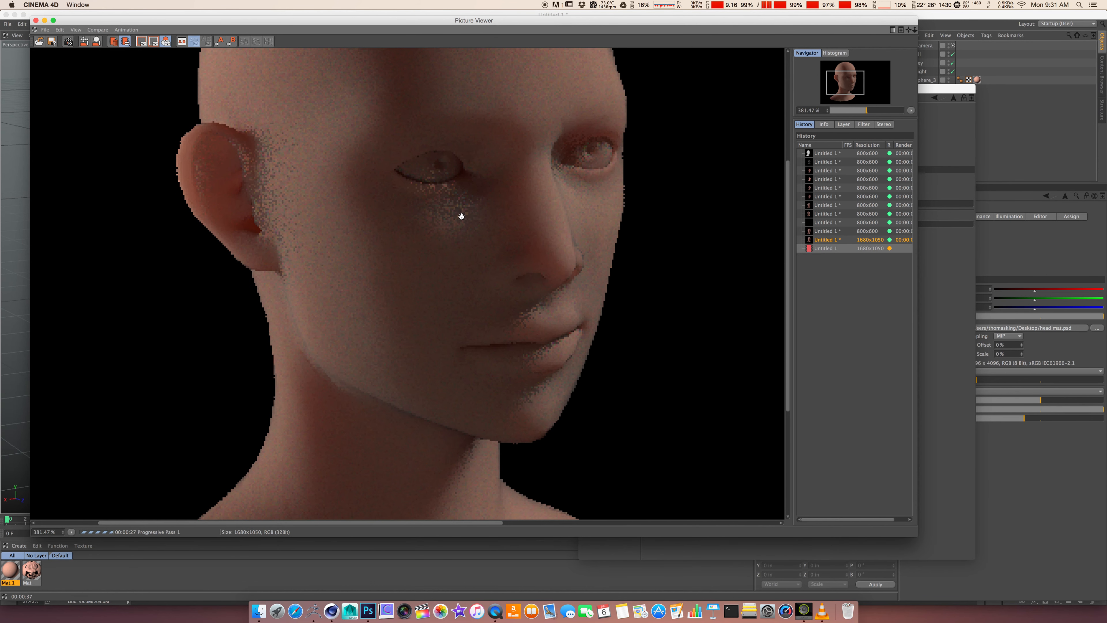
{"action": "scroll", "coordinate": [461, 217], "scroll_direction": "down", "scroll_amount": 1}
{"action": "scroll", "coordinate": [461, 218], "scroll_direction": "down", "scroll_amount": 2}
{"action": "scroll", "coordinate": [445, 229], "scroll_direction": "up", "scroll_amount": 1}
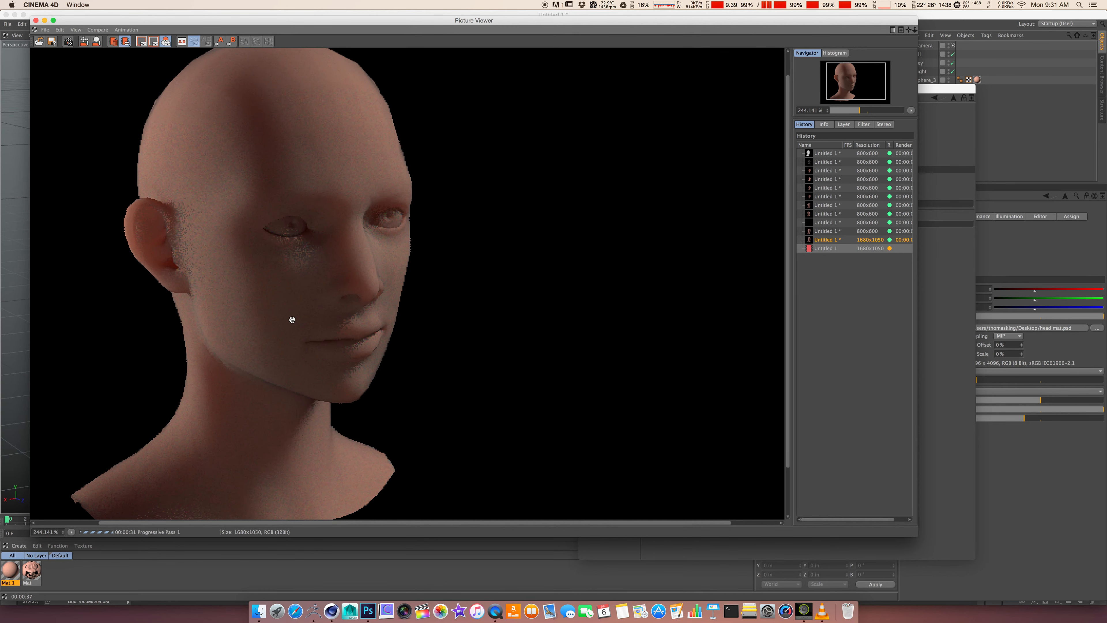
{"action": "key", "text": "Escape"}
{"action": "left_click", "coordinate": [632, 199]}
{"action": "left_click", "coordinate": [35, 20]}
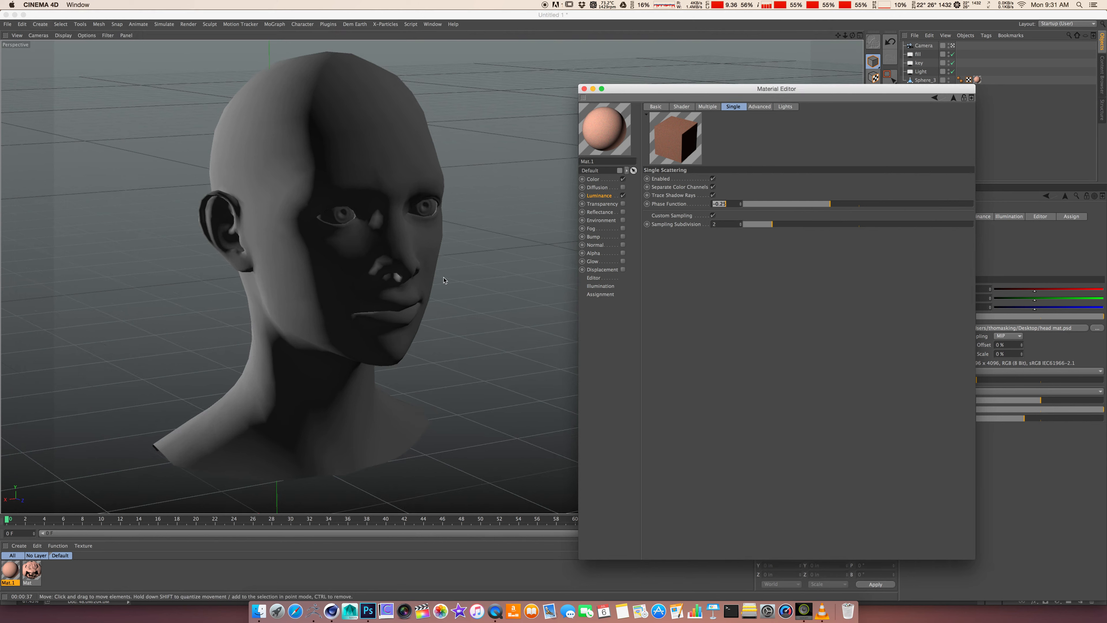
Load head mat.psd into the Subsurface Scattering shader's own shader slot, using its Background layer
{"action": "left_click", "coordinate": [614, 195]}
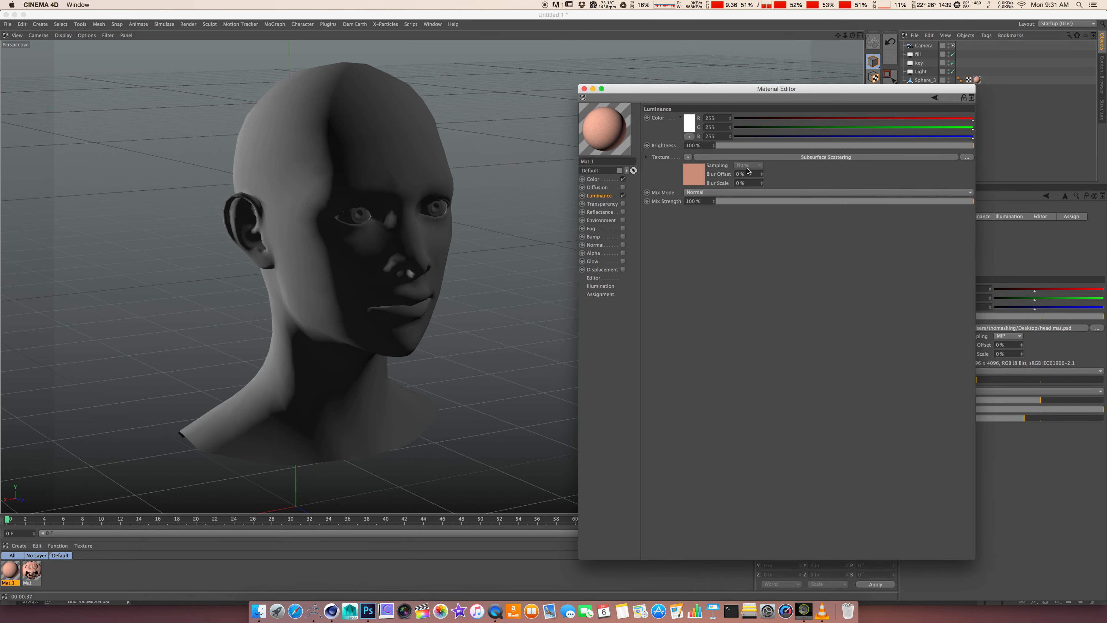
{"action": "left_click", "coordinate": [741, 158]}
{"action": "left_click", "coordinate": [682, 107]}
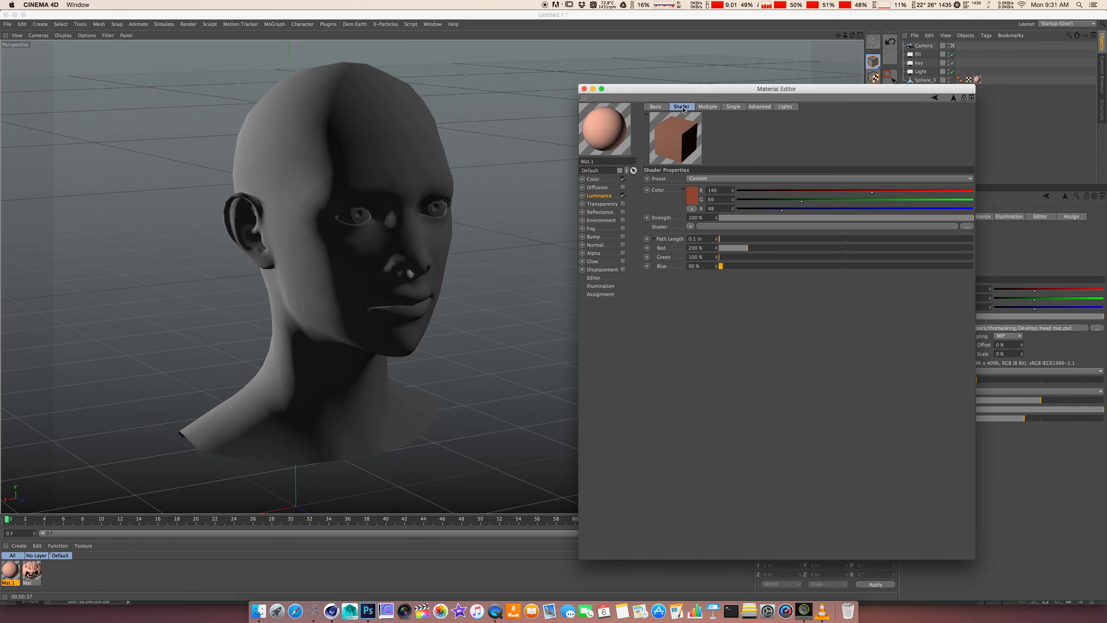
{"action": "left_click", "coordinate": [692, 228]}
{"action": "left_click", "coordinate": [701, 263]}
{"action": "left_click", "coordinate": [706, 239]}
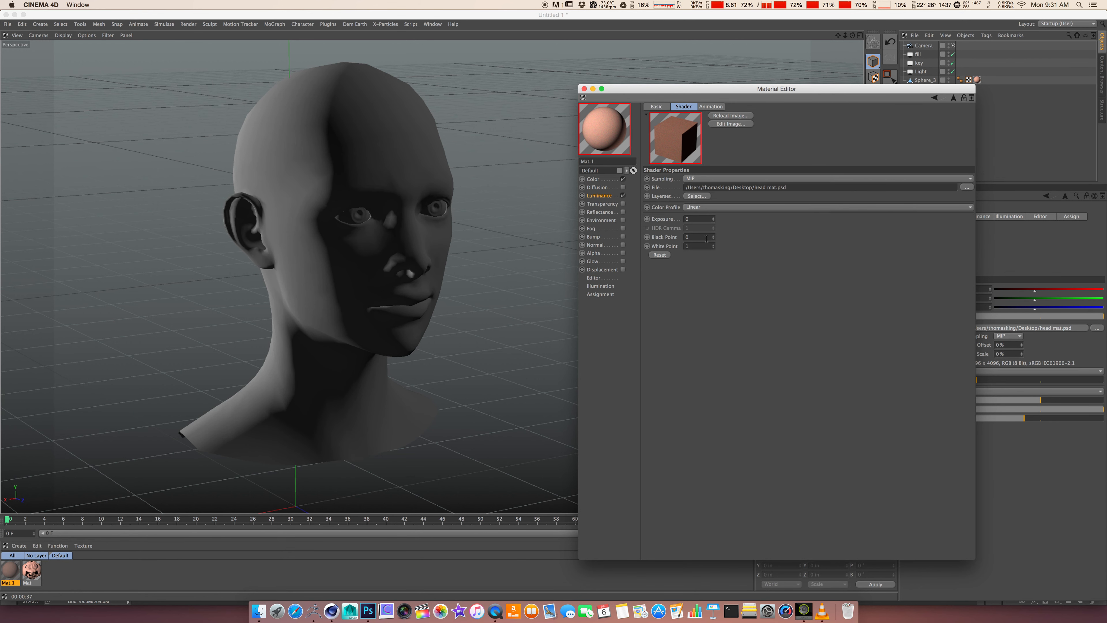
{"action": "left_click", "coordinate": [694, 196]}
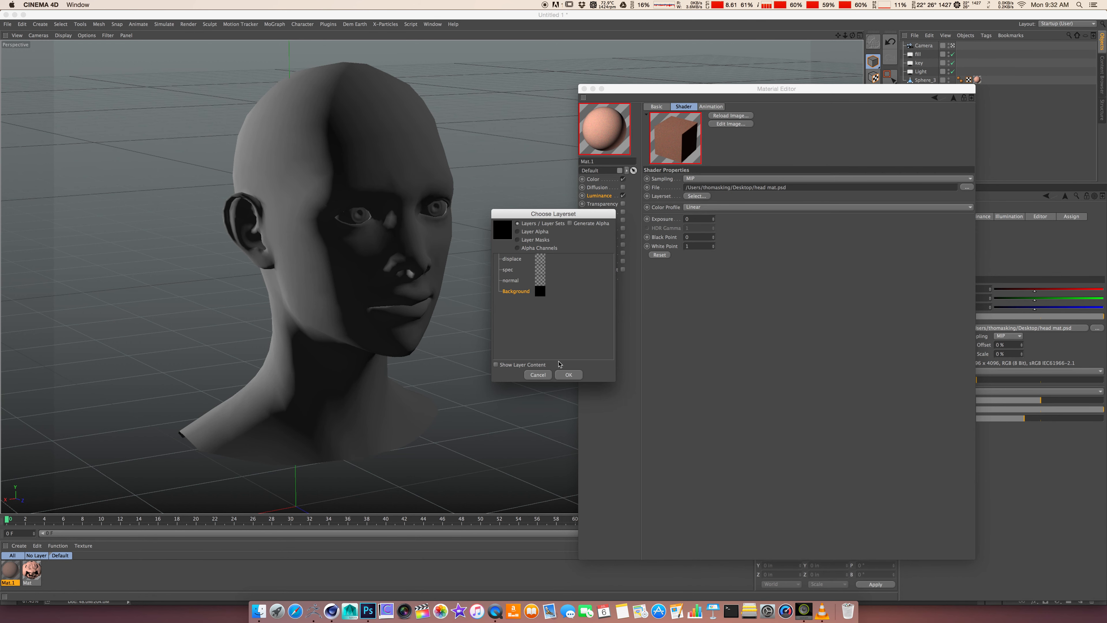
{"action": "left_click", "coordinate": [564, 375]}
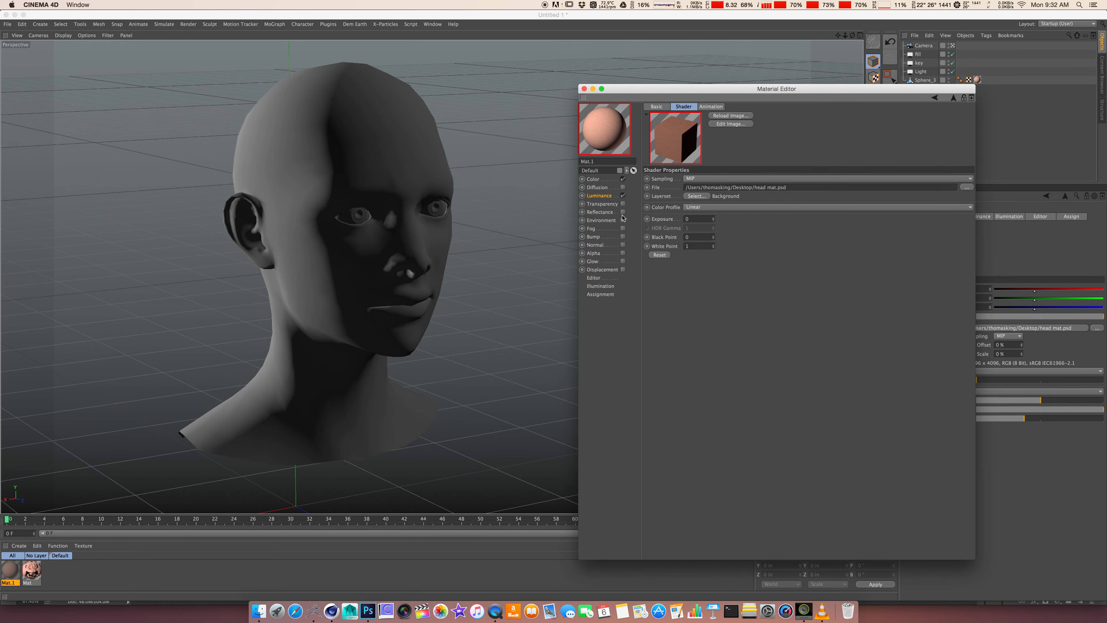
Return to the Subsurface Scattering shader and change its color to a deeper red-brown (RGB 136, 55, 33)
{"action": "left_click", "coordinate": [600, 198]}
{"action": "left_click", "coordinate": [699, 157]}
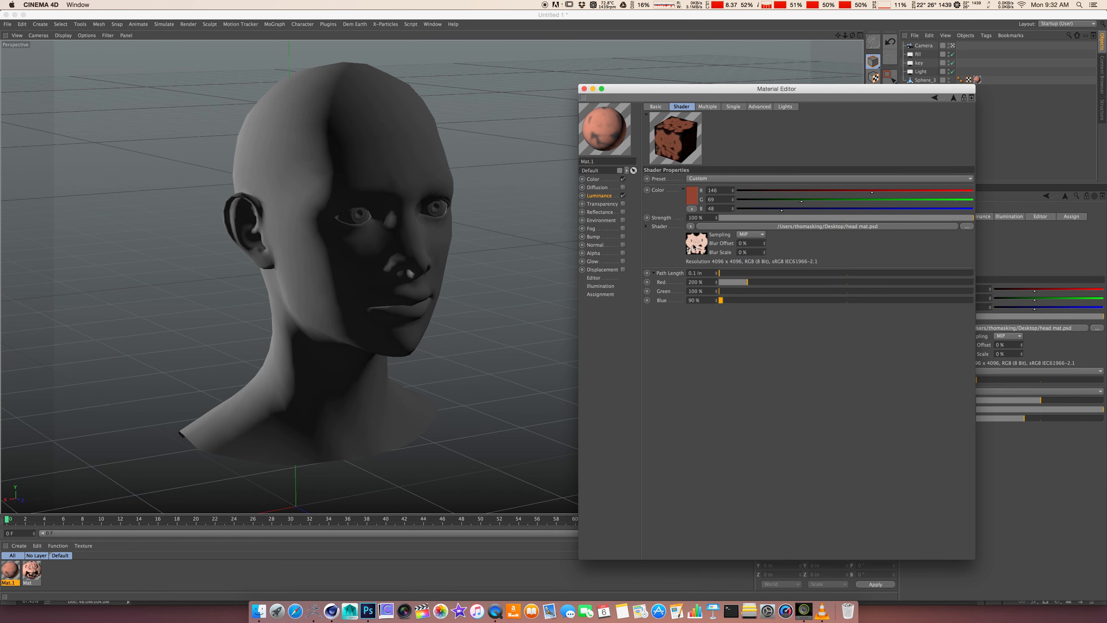
{"action": "left_click", "coordinate": [689, 200]}
{"action": "left_click", "coordinate": [680, 195]}
{"action": "left_click", "coordinate": [703, 232]}
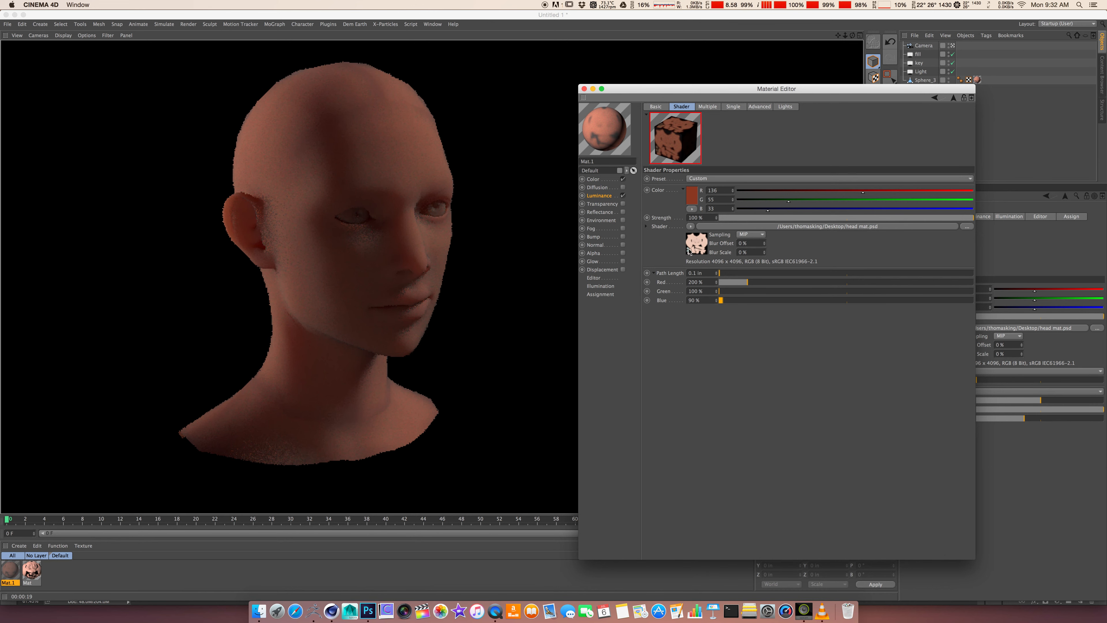
Raise the Color channel texture's mix strength to 100% and render the head in the viewport
{"action": "left_click", "coordinate": [596, 179]}
{"action": "left_click_drag", "start_coordinate": [701, 218], "coordinate": [703, 215]}
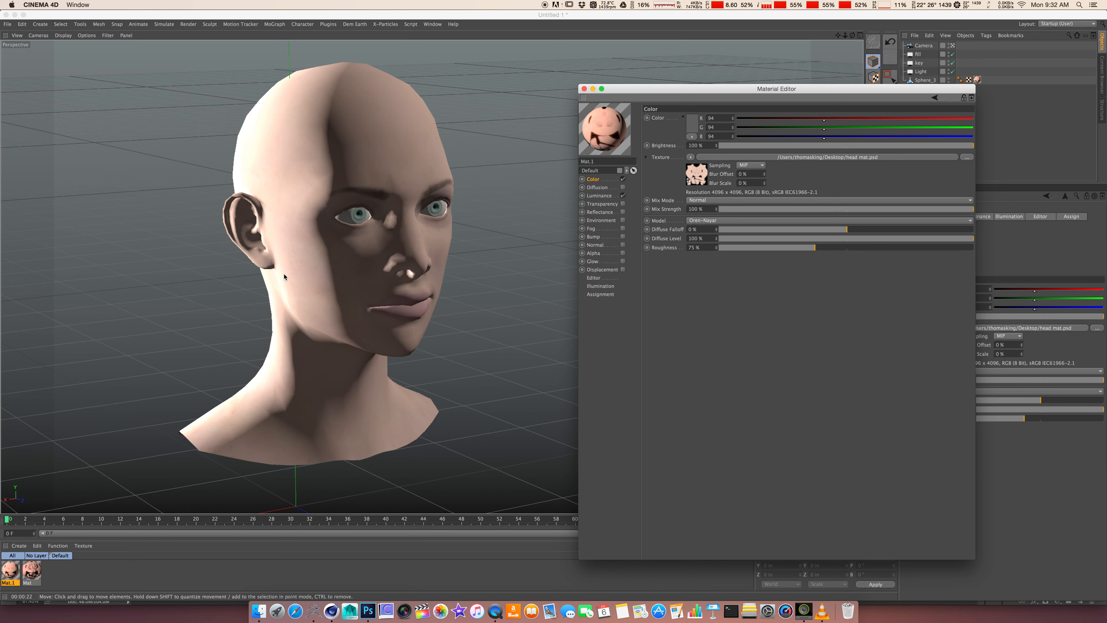
{"action": "left_click", "coordinate": [370, 339]}
{"action": "key", "text": "super+r"}
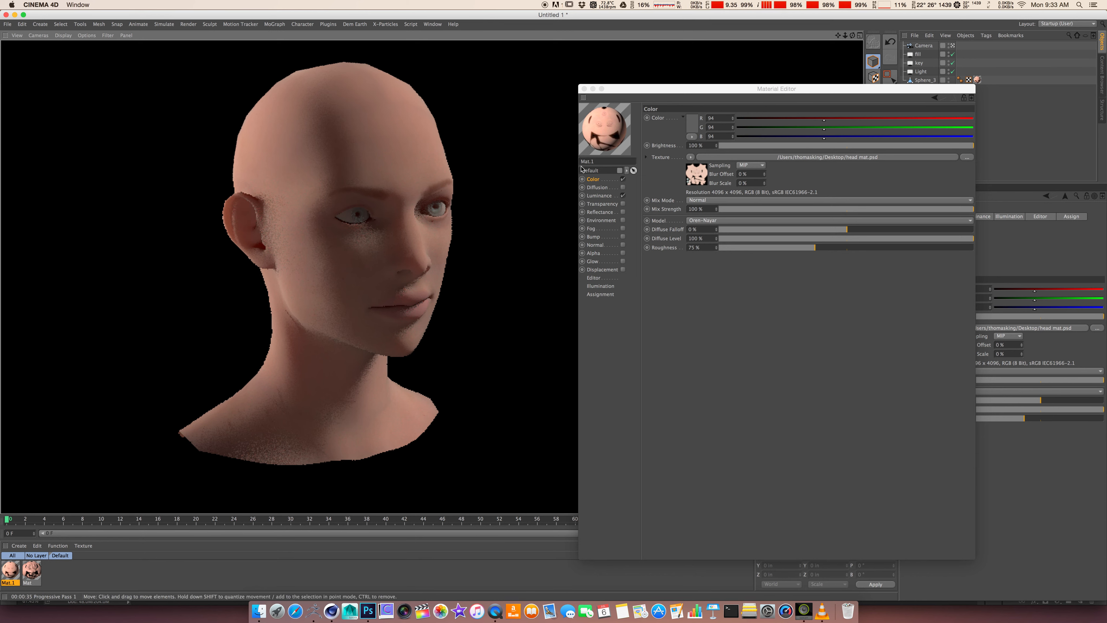
Enable the Displacement, Normal and Diffusion channels, with diffusion affecting luminance and specular
{"action": "left_click", "coordinate": [623, 269]}
{"action": "left_click", "coordinate": [623, 245]}
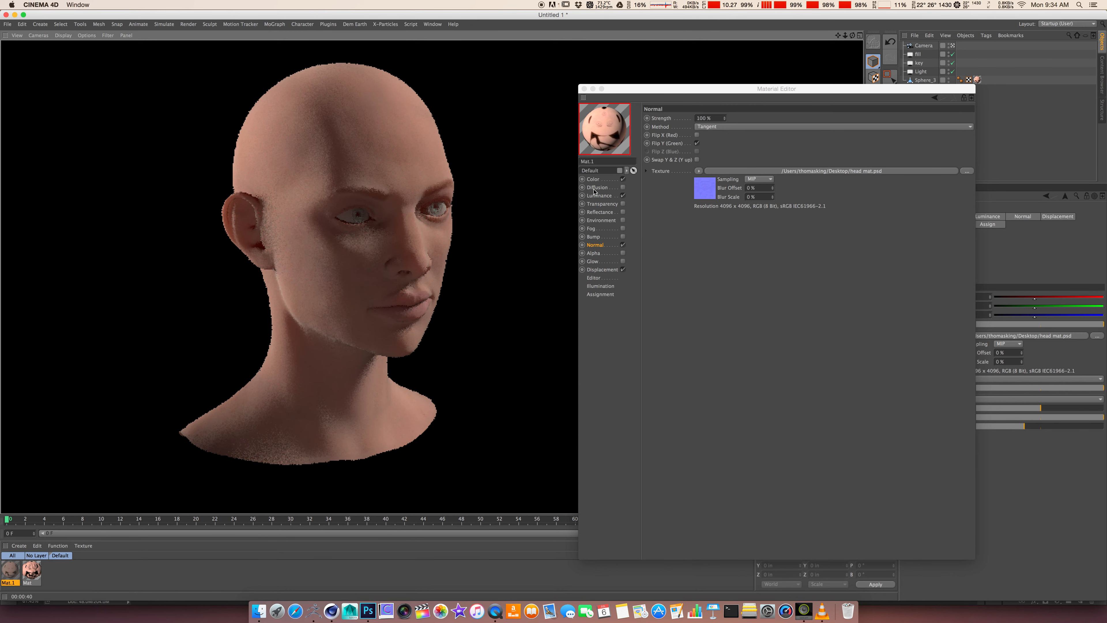
{"action": "left_click", "coordinate": [623, 187]}
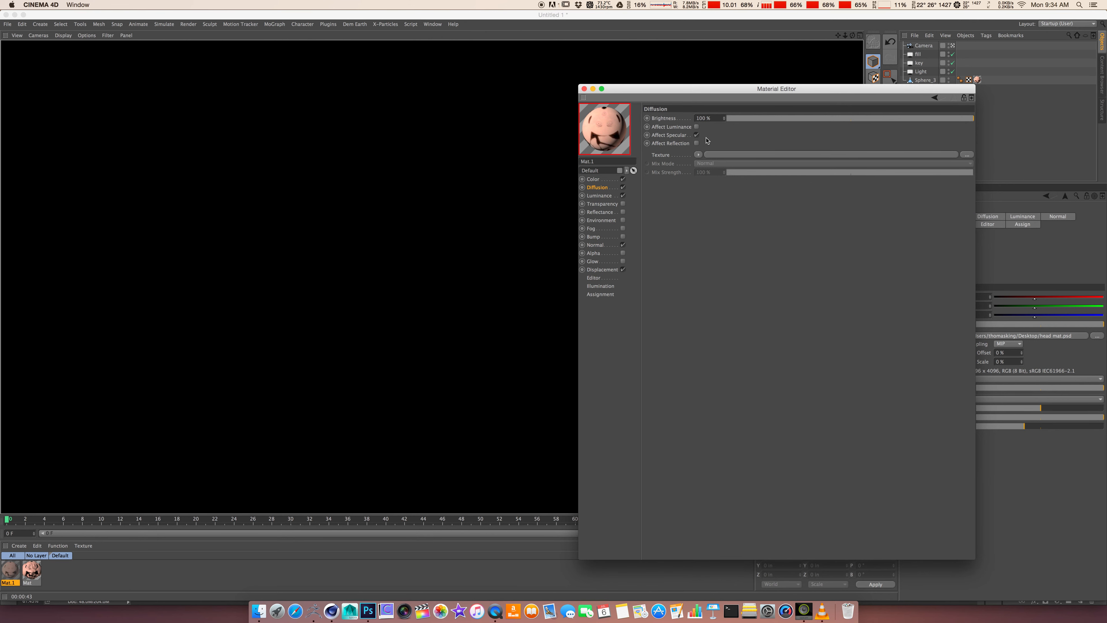
{"action": "left_click", "coordinate": [696, 127]}
{"action": "left_click", "coordinate": [696, 135]}
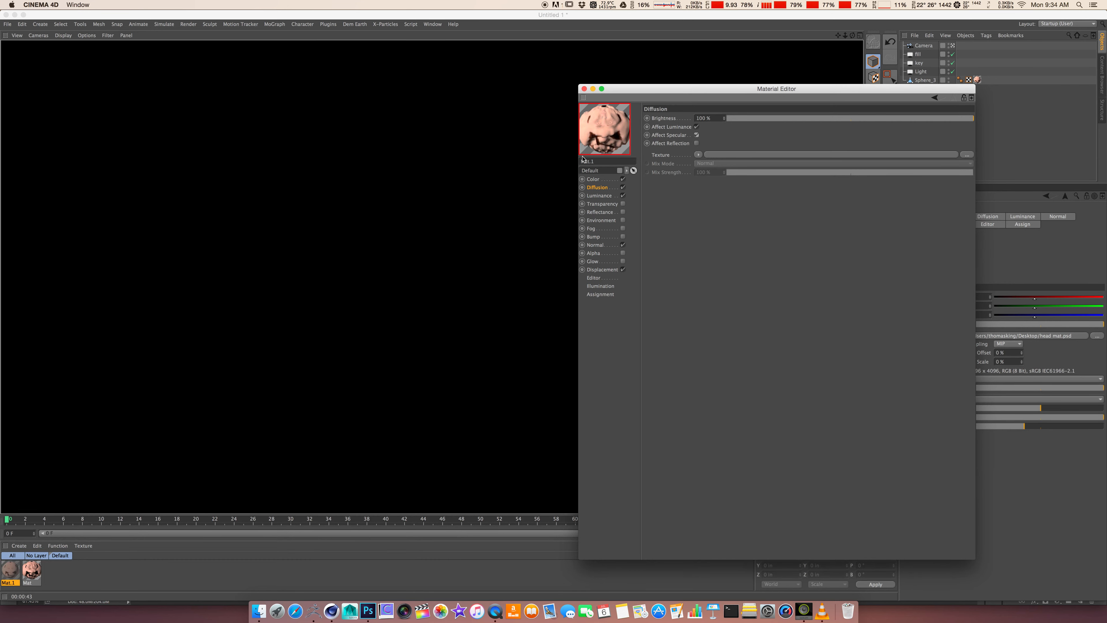
Give the Diffusion channel the copied head mat.psd texture and use its Background layer
{"action": "left_click", "coordinate": [698, 155]}
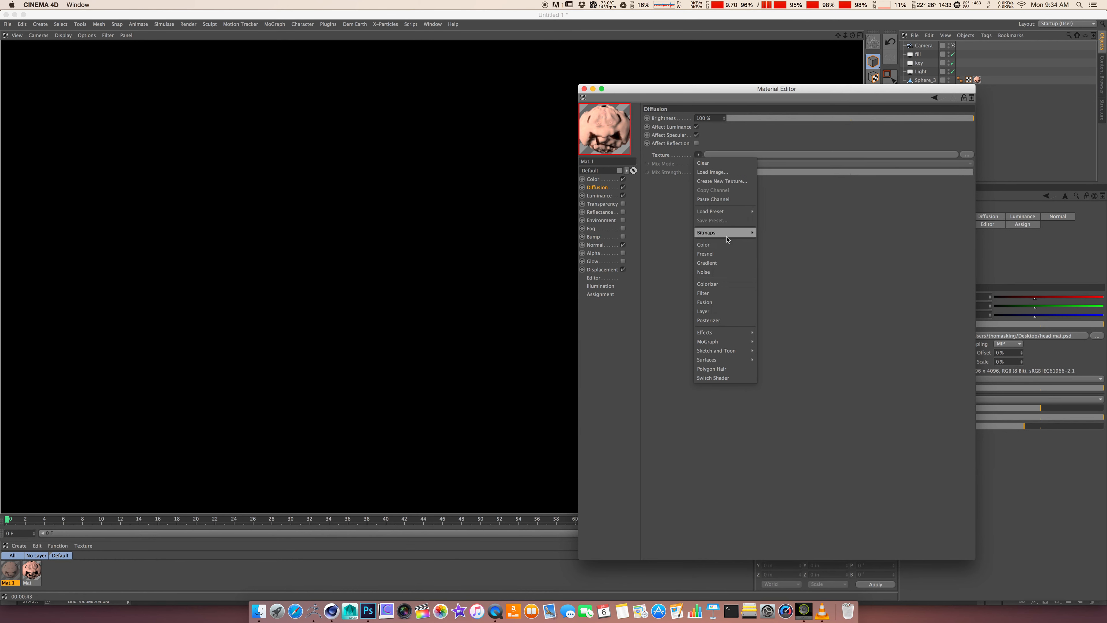
{"action": "left_click", "coordinate": [722, 201]}
{"action": "left_click", "coordinate": [725, 168]}
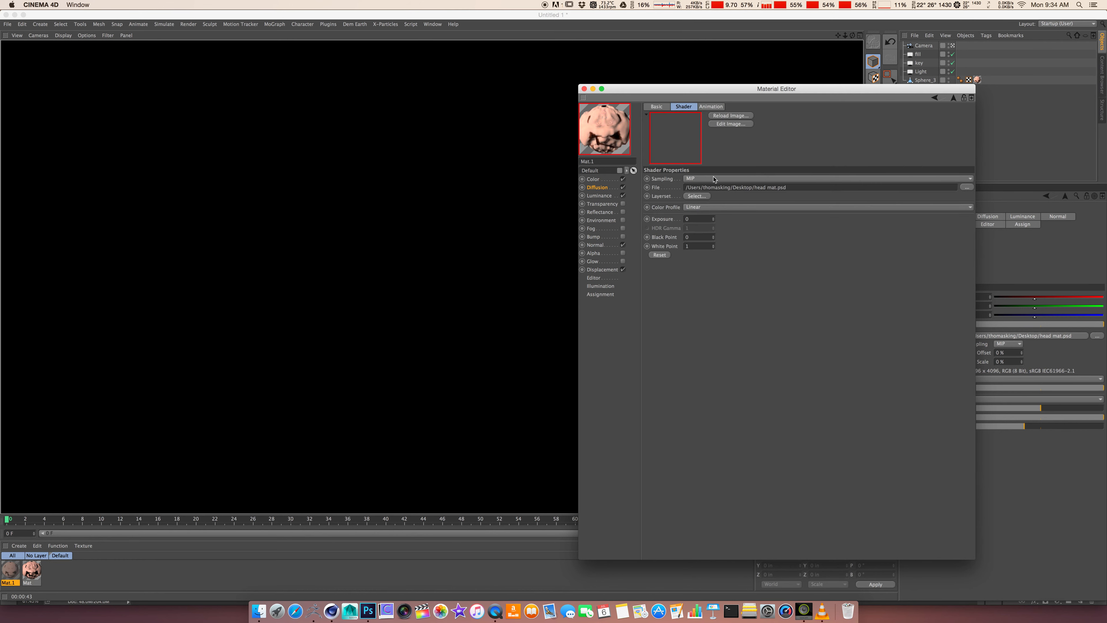
{"action": "left_click", "coordinate": [697, 196]}
{"action": "left_click", "coordinate": [537, 291]}
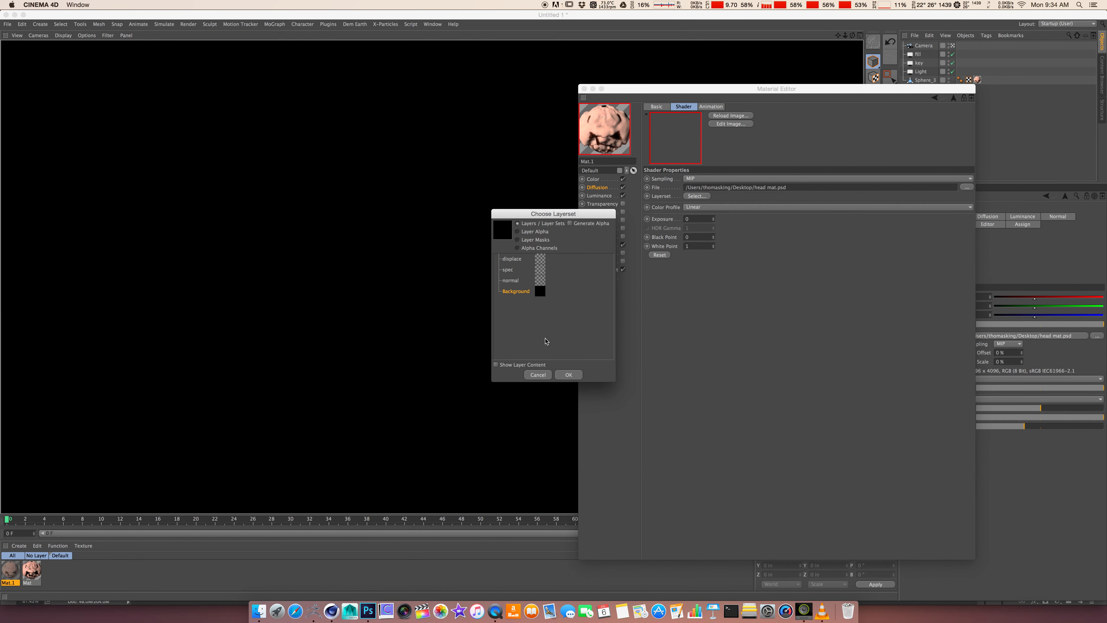
{"action": "left_click", "coordinate": [568, 374]}
Try rendering the head to the Picture Viewer and close the viewer again
{"action": "left_click", "coordinate": [433, 280]}
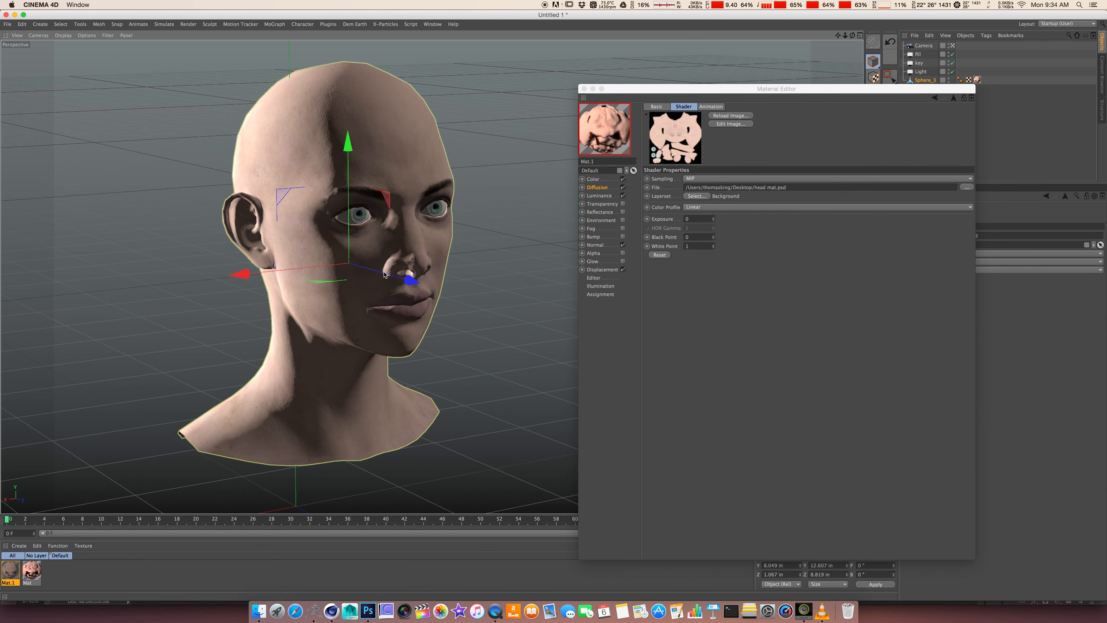
{"action": "key", "text": "shift+r"}
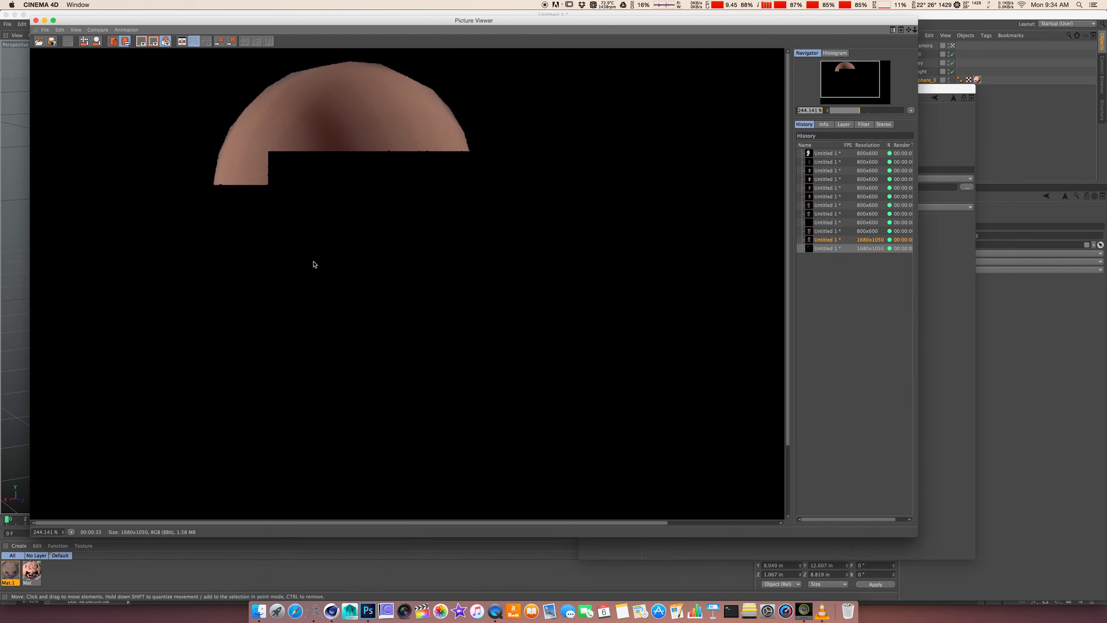
{"action": "scroll", "coordinate": [388, 293], "scroll_direction": "down", "scroll_amount": 1}
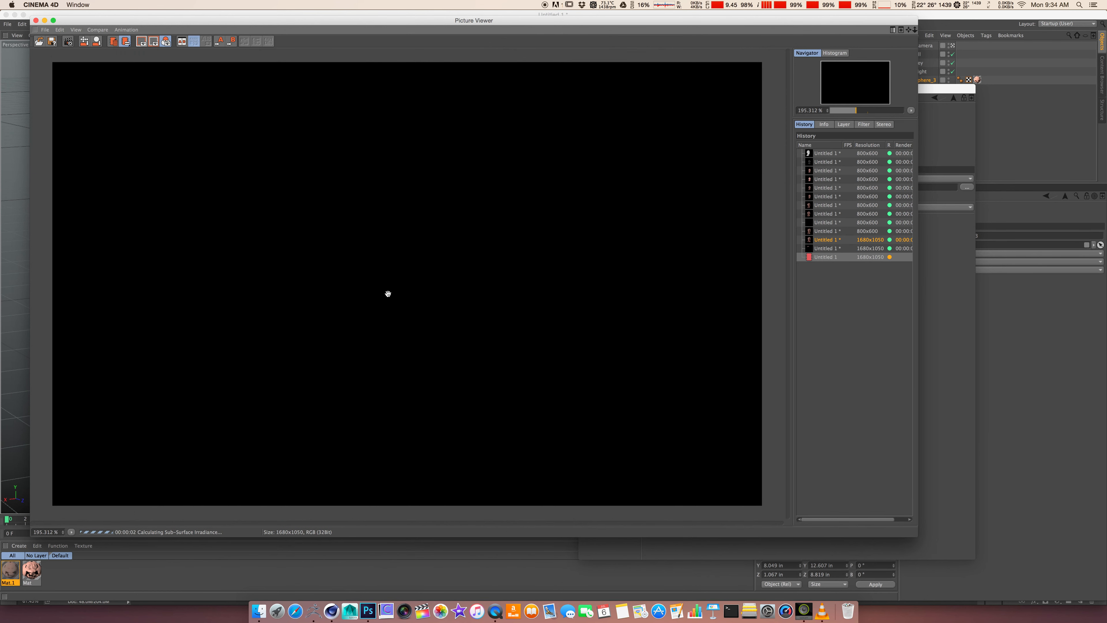
{"action": "key", "text": "shift+r"}
{"action": "left_click", "coordinate": [575, 199]}
{"action": "left_click", "coordinate": [36, 20]}
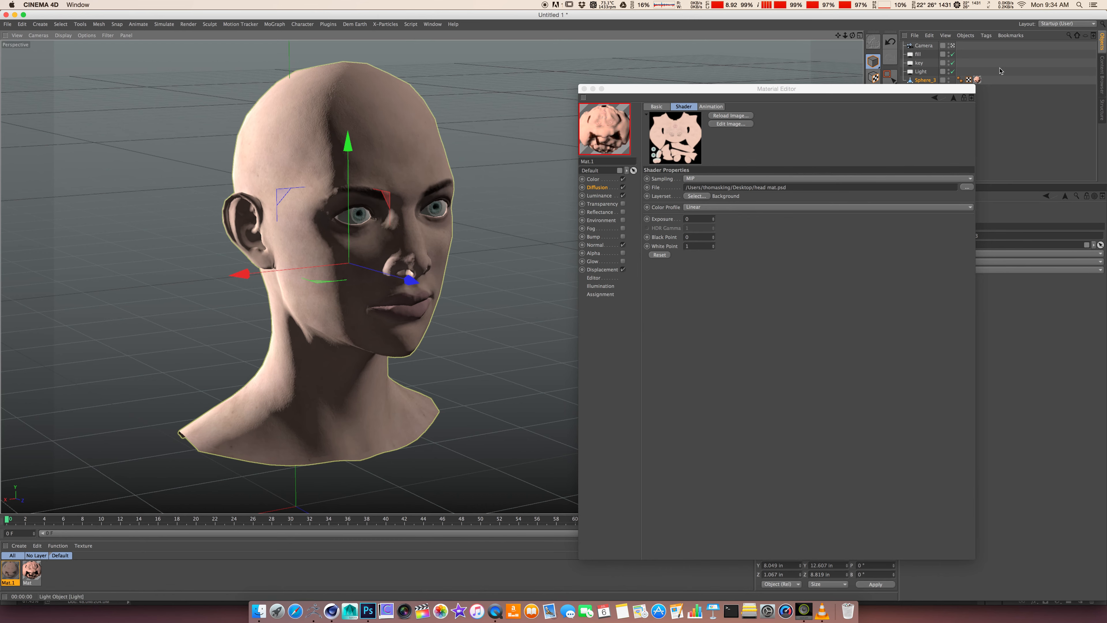
Render the head in the viewport and keep the Material Editor clear of the result
{"action": "left_click_drag", "start_coordinate": [947, 90], "coordinate": [817, 46]}
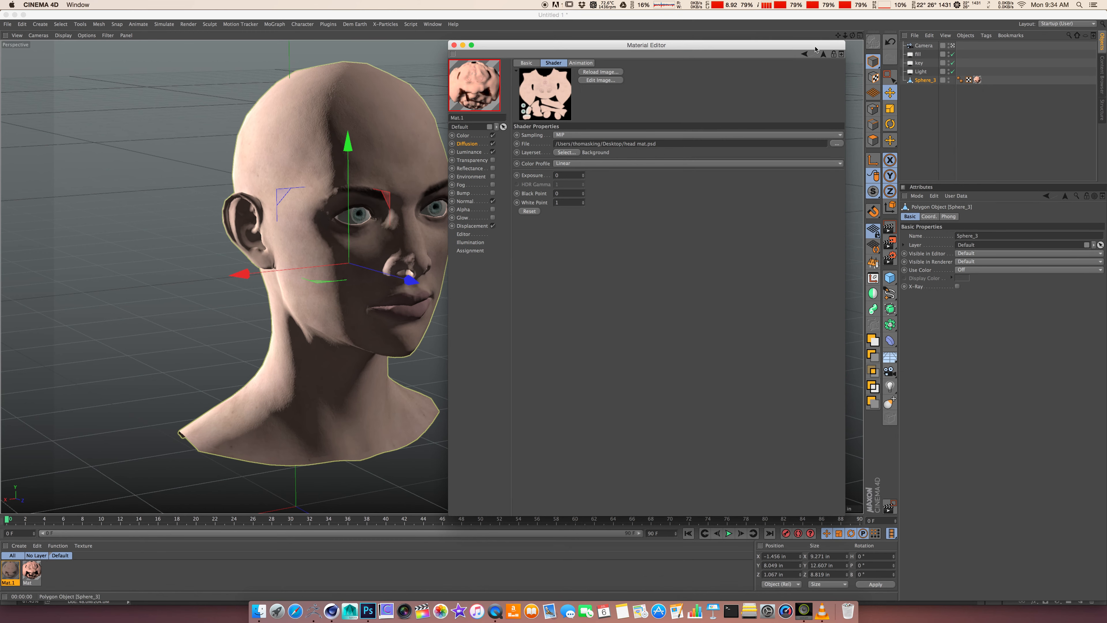
{"action": "left_click", "coordinate": [891, 225]}
{"action": "left_click_drag", "start_coordinate": [625, 46], "coordinate": [803, 55]}
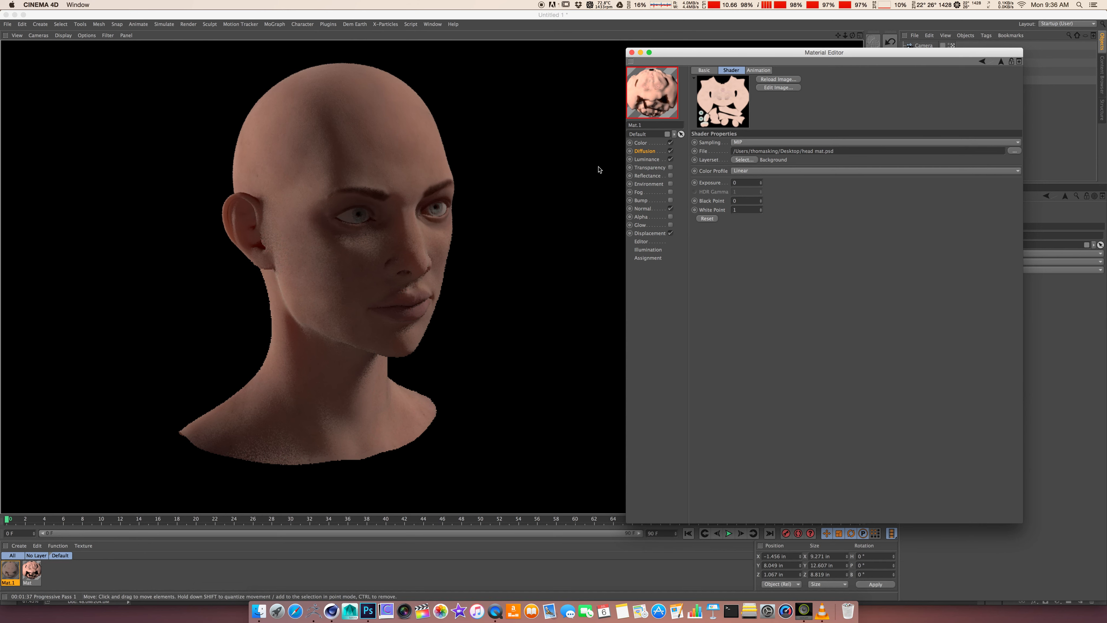
Review the material's Color and Diffusion channels and open the Subsurface Scattering shader in the Luminance channel
{"action": "left_click", "coordinate": [639, 145]}
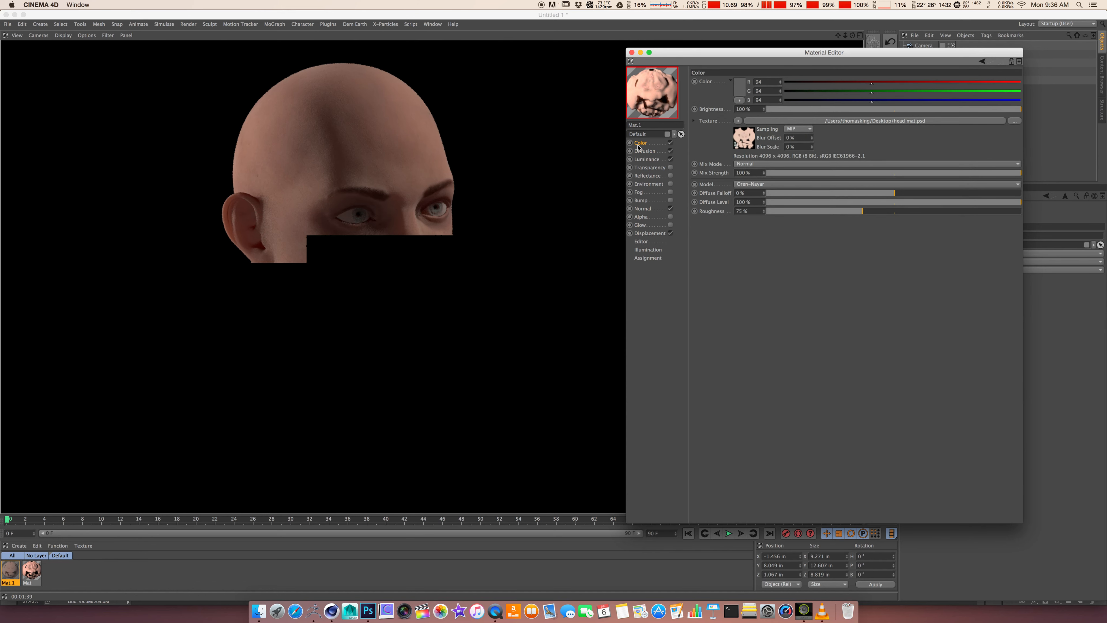
{"action": "left_click", "coordinate": [645, 150]}
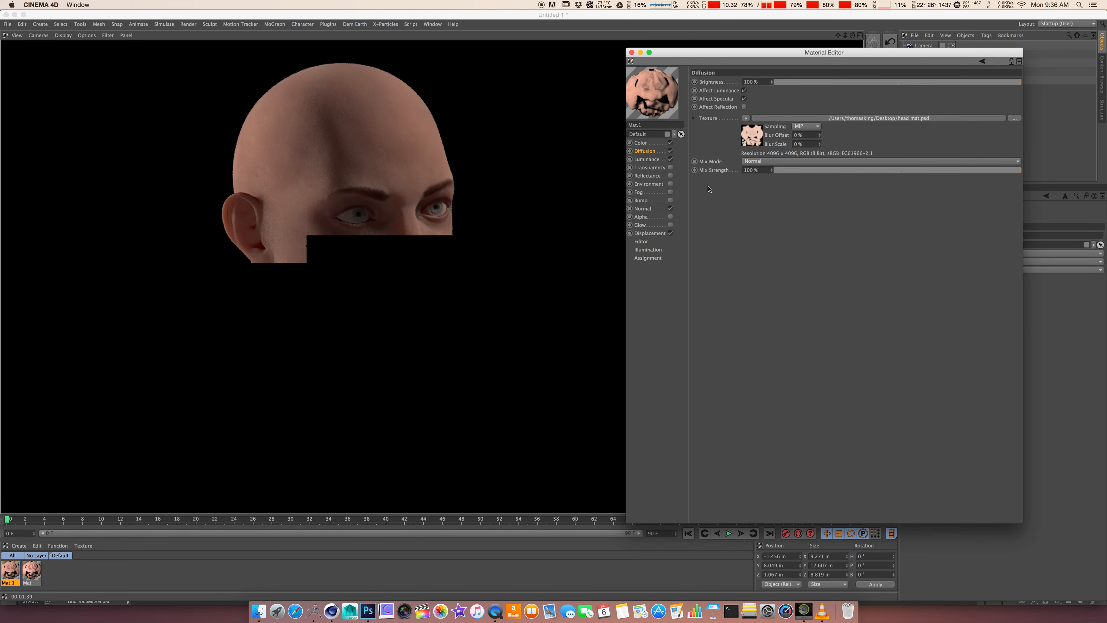
{"action": "left_click", "coordinate": [647, 159]}
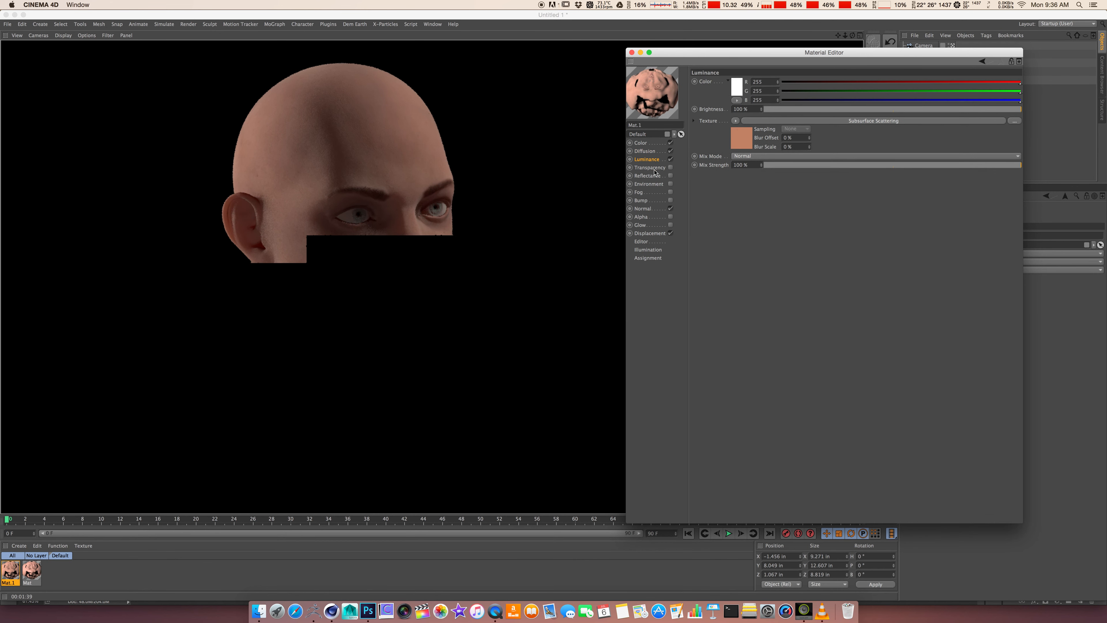
{"action": "left_click", "coordinate": [736, 121]}
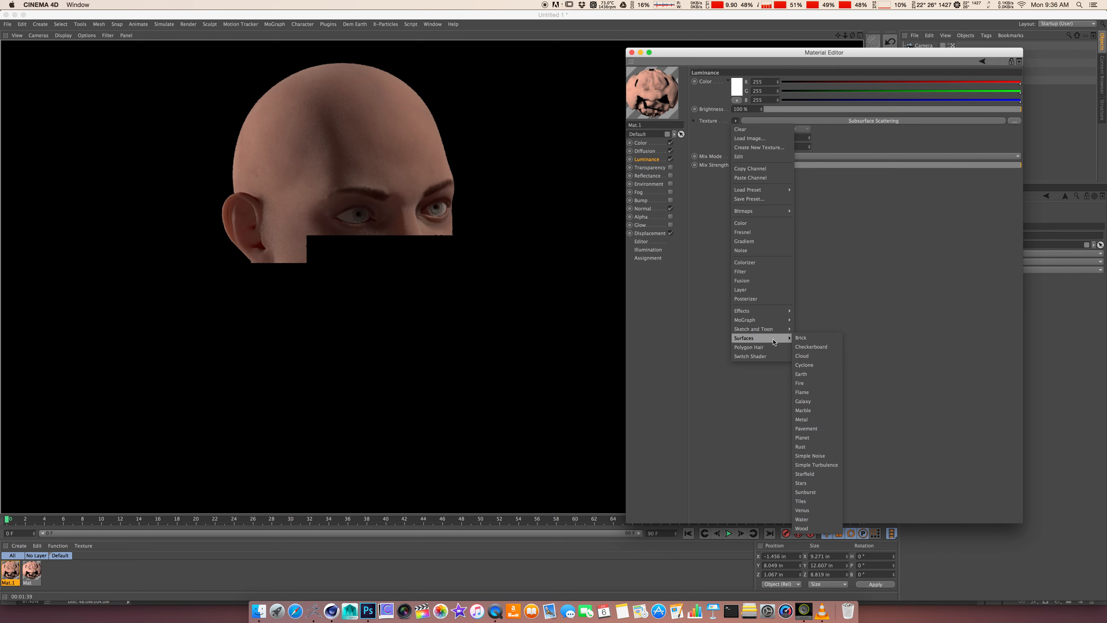
{"action": "left_click", "coordinate": [849, 172]}
{"action": "left_click", "coordinate": [853, 123]}
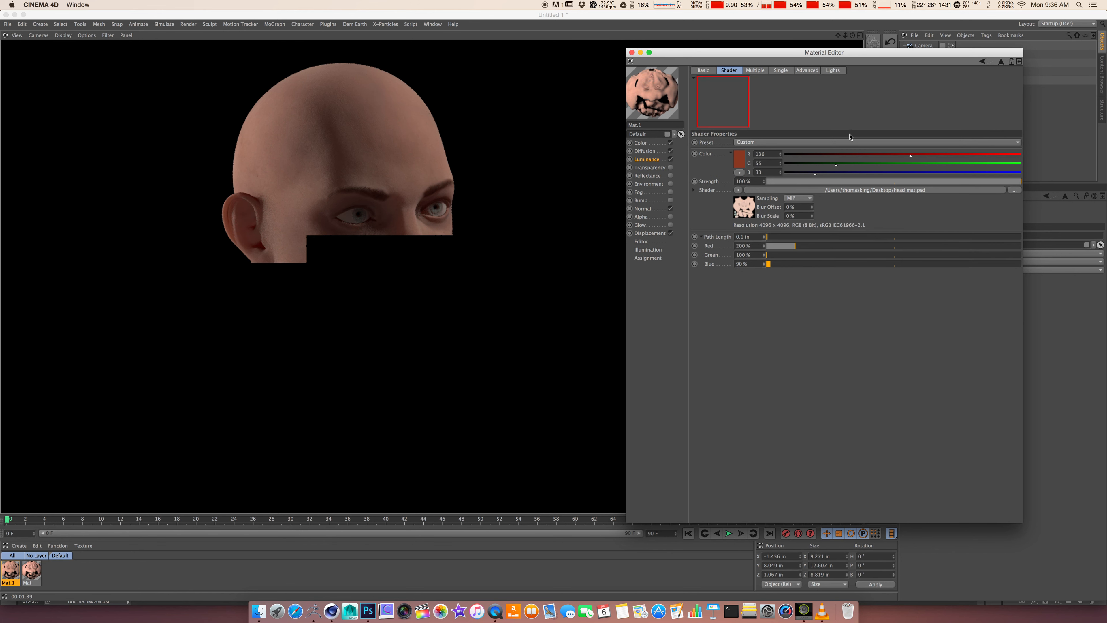
Examine the Subsurface Scattering shader's path length, its red, green and blue percentages, and its base color
{"action": "left_click", "coordinate": [754, 236]}
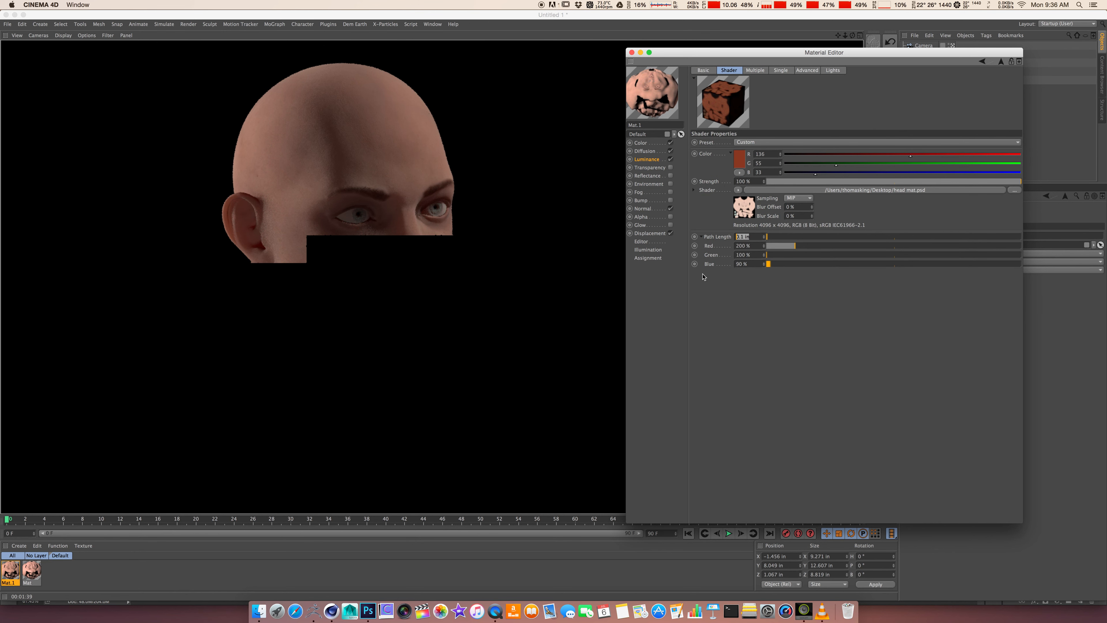
{"action": "key", "text": "Tab"}
{"action": "key", "text": "Tab"}
{"action": "key", "text": "Tab"}
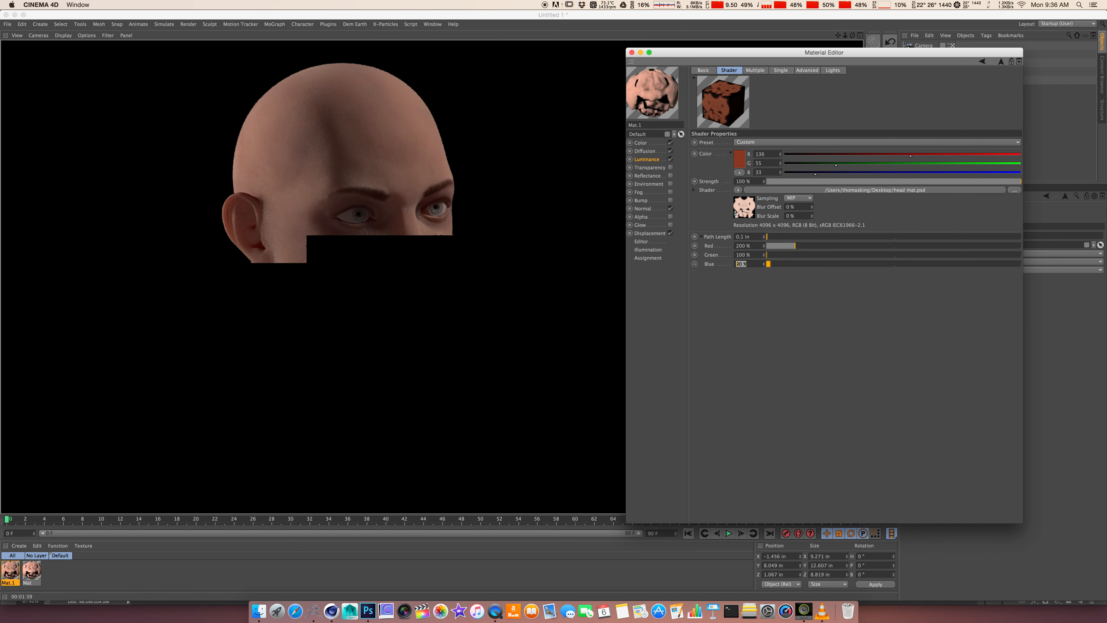
{"action": "left_click", "coordinate": [741, 167]}
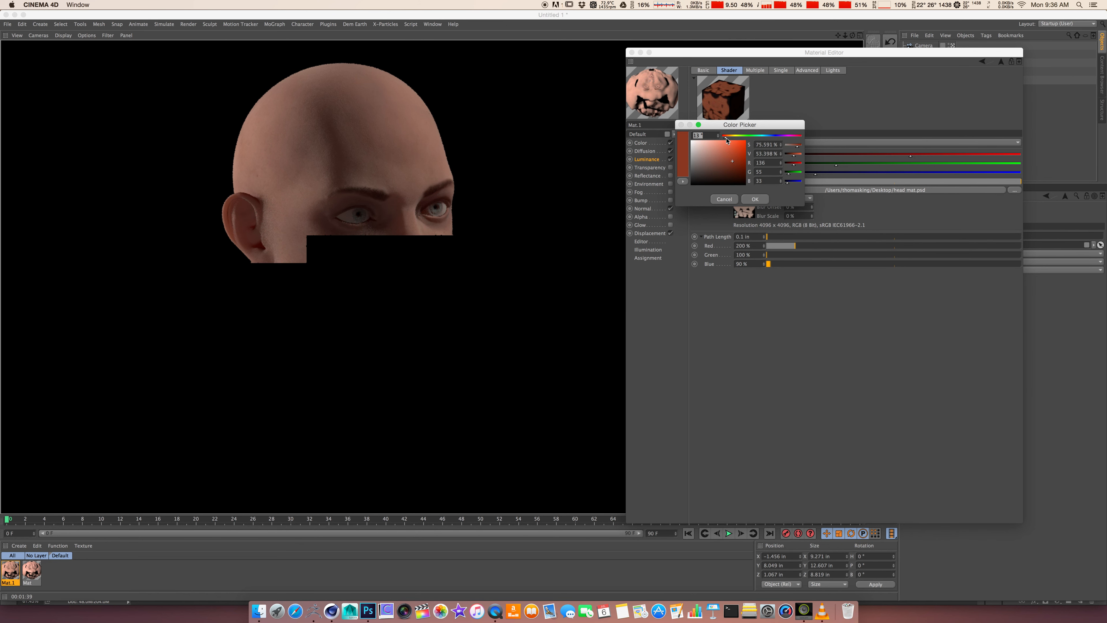
{"action": "left_click", "coordinate": [752, 201]}
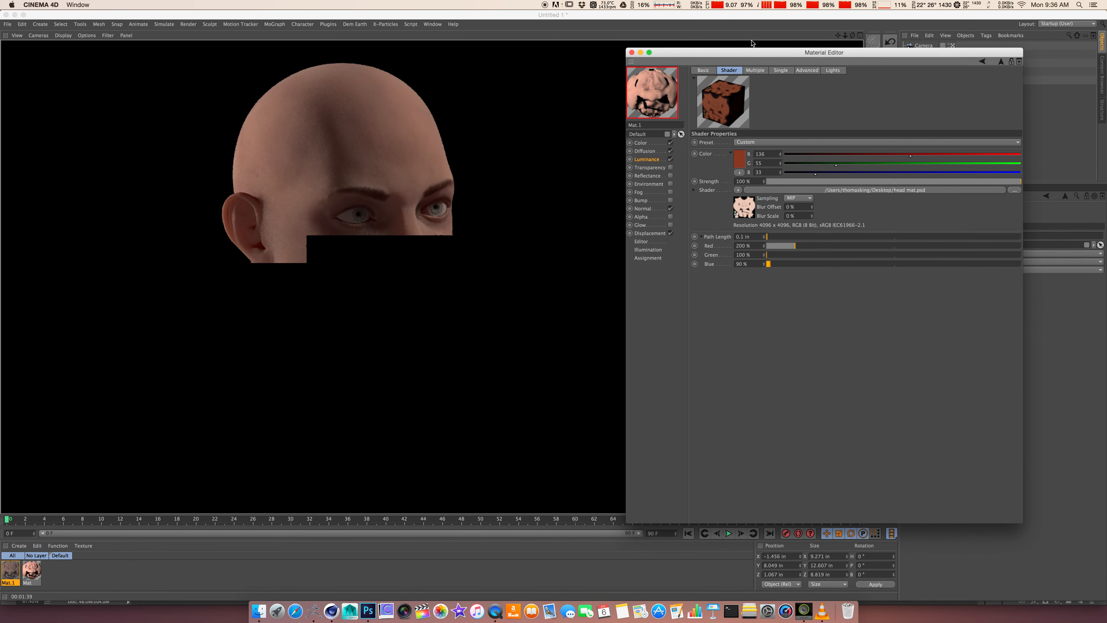
Review the shader's Multiple Diffuse settings and its Single Scattering phase function and sampling subdivision
{"action": "left_click", "coordinate": [754, 70]}
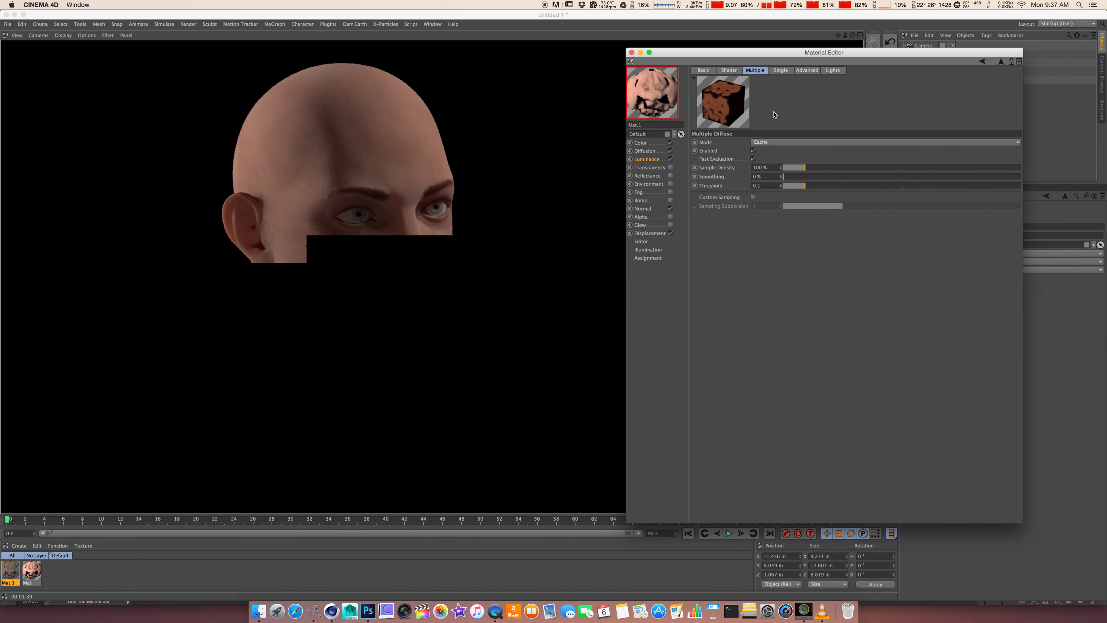
{"action": "left_click", "coordinate": [779, 71]}
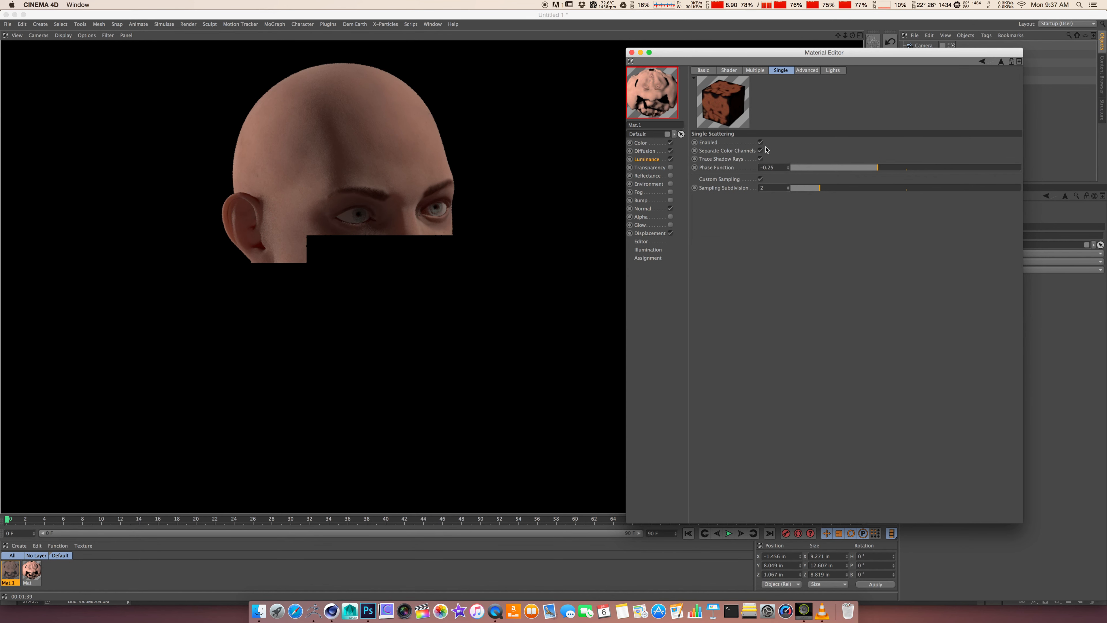
{"action": "left_click", "coordinate": [767, 167]}
{"action": "key", "text": "Tab"}
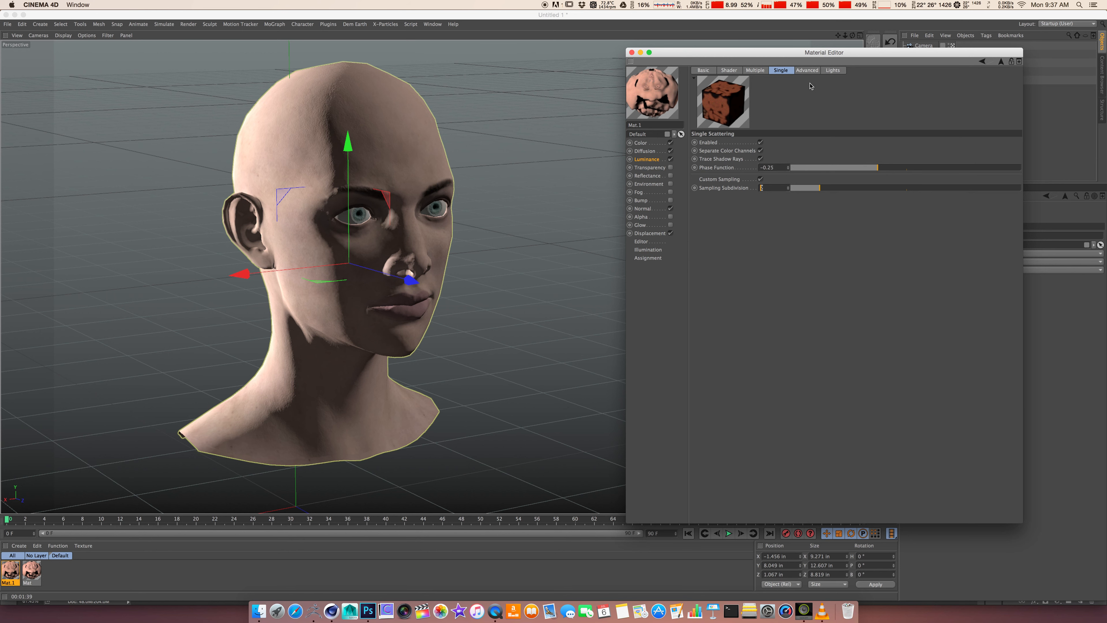
Check the shader's Fresnel reflectivity, dithering, index of refraction and light settings, and close the Material Editor
{"action": "left_click", "coordinate": [806, 70]}
{"action": "left_click", "coordinate": [764, 142]}
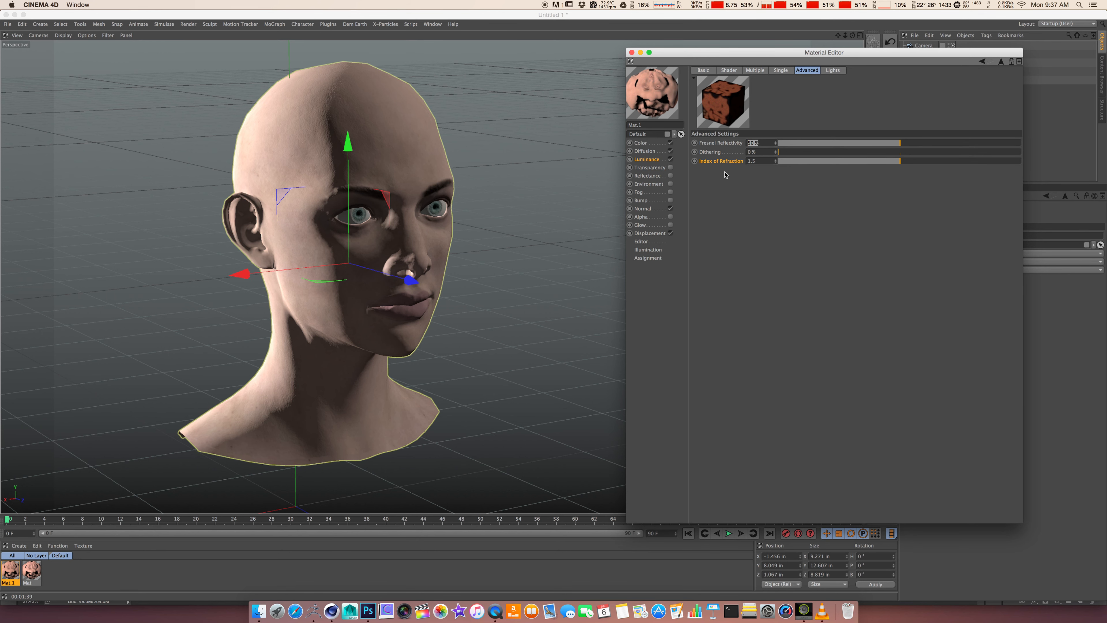
{"action": "key", "text": "Tab"}
{"action": "key", "text": "Tab"}
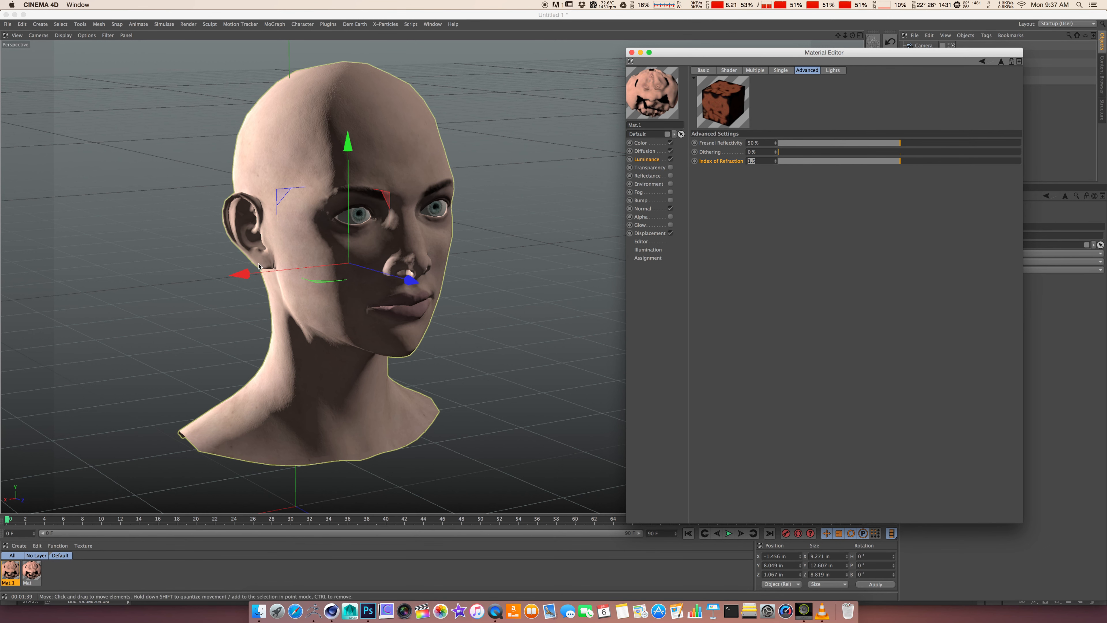
{"action": "left_click_drag", "start_coordinate": [767, 53], "coordinate": [608, 43]}
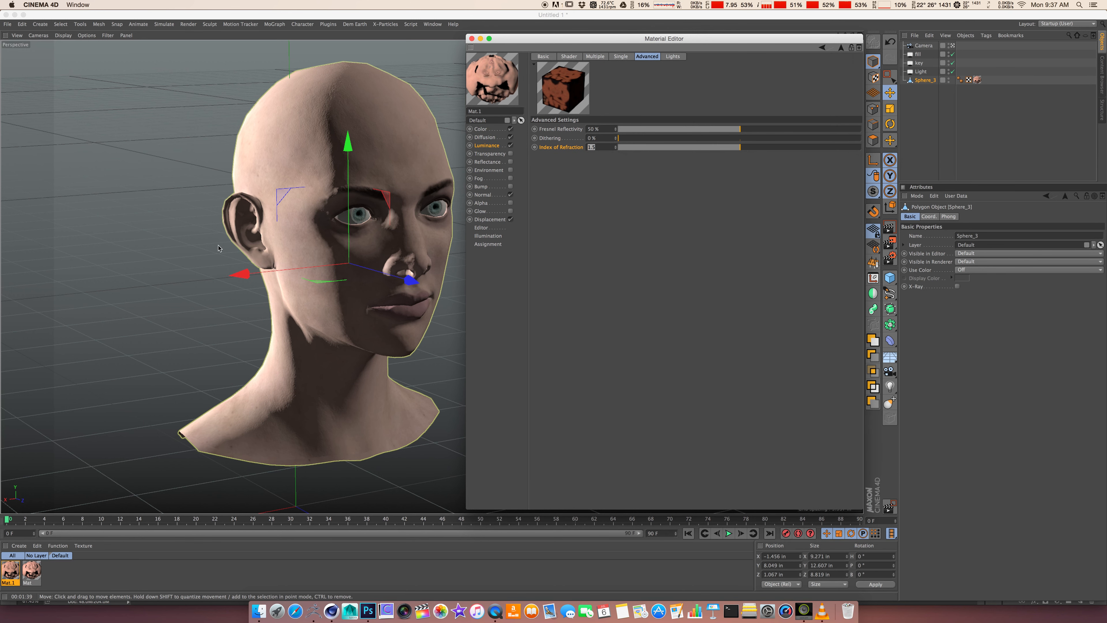
{"action": "left_click", "coordinate": [673, 56]}
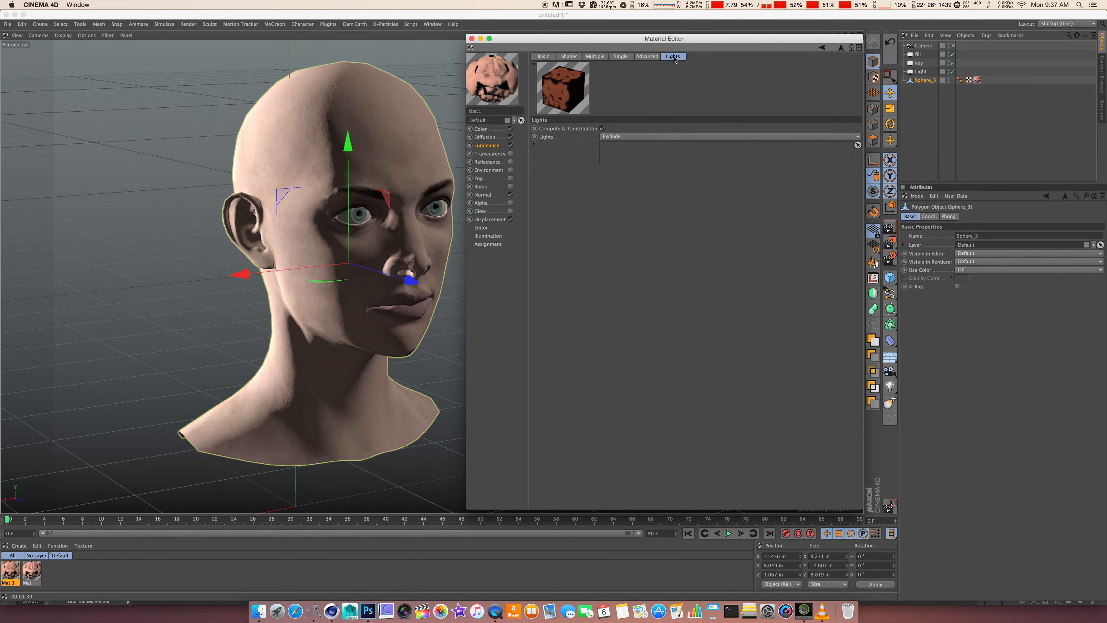
{"action": "left_click", "coordinate": [511, 129]}
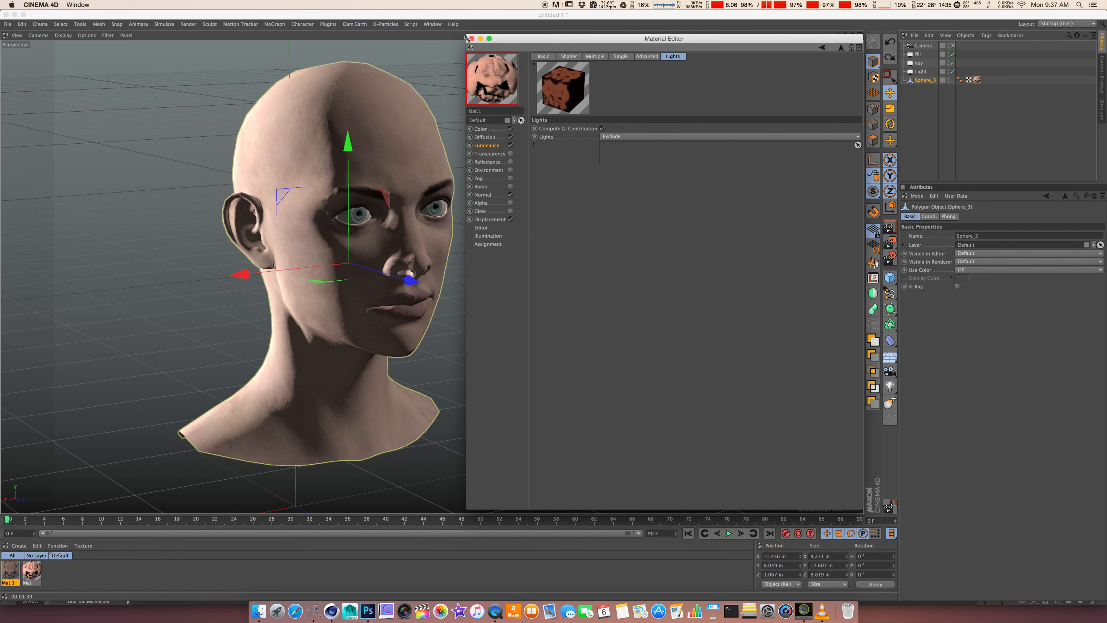
{"action": "left_click", "coordinate": [471, 39]}
Deselect the head and open the Subsurface Scattering shader from the Luminance channel of its applied material
{"action": "right_click_drag", "start_coordinate": [514, 262], "coordinate": [481, 267], "text": "alt"}
{"action": "middle_click_drag", "start_coordinate": [482, 267], "coordinate": [506, 250], "text": "alt"}
{"action": "left_click_drag", "start_coordinate": [506, 247], "coordinate": [492, 277], "text": "alt"}
{"action": "left_click", "coordinate": [492, 280]}
{"action": "right_click_drag", "start_coordinate": [492, 280], "coordinate": [480, 281], "text": "alt"}
{"action": "left_click", "coordinate": [873, 63]}
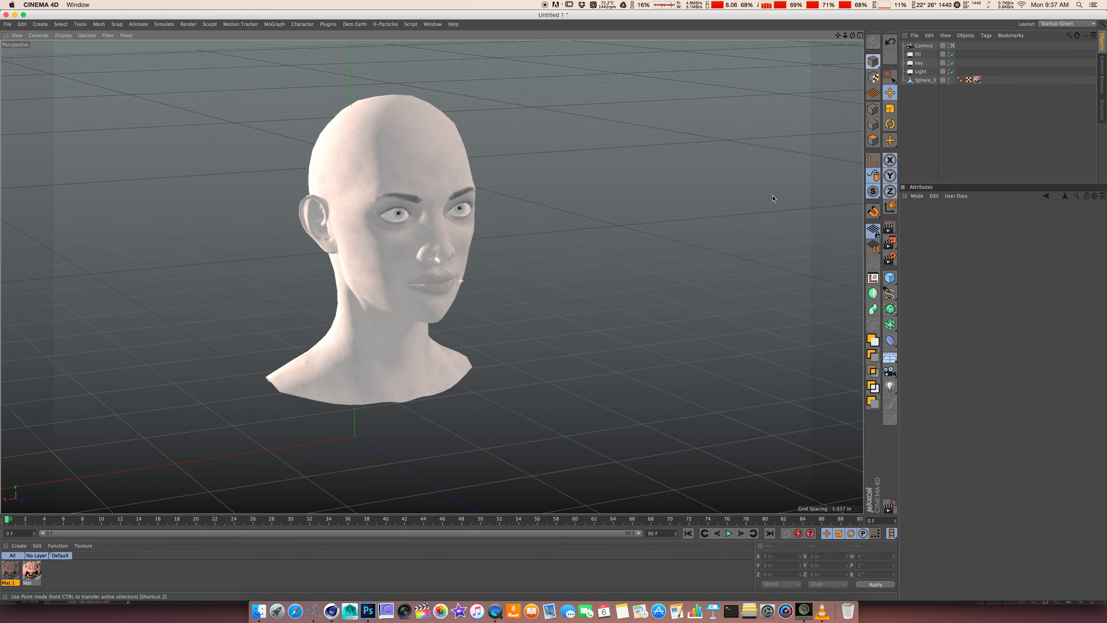
{"action": "left_click", "coordinate": [590, 358]}
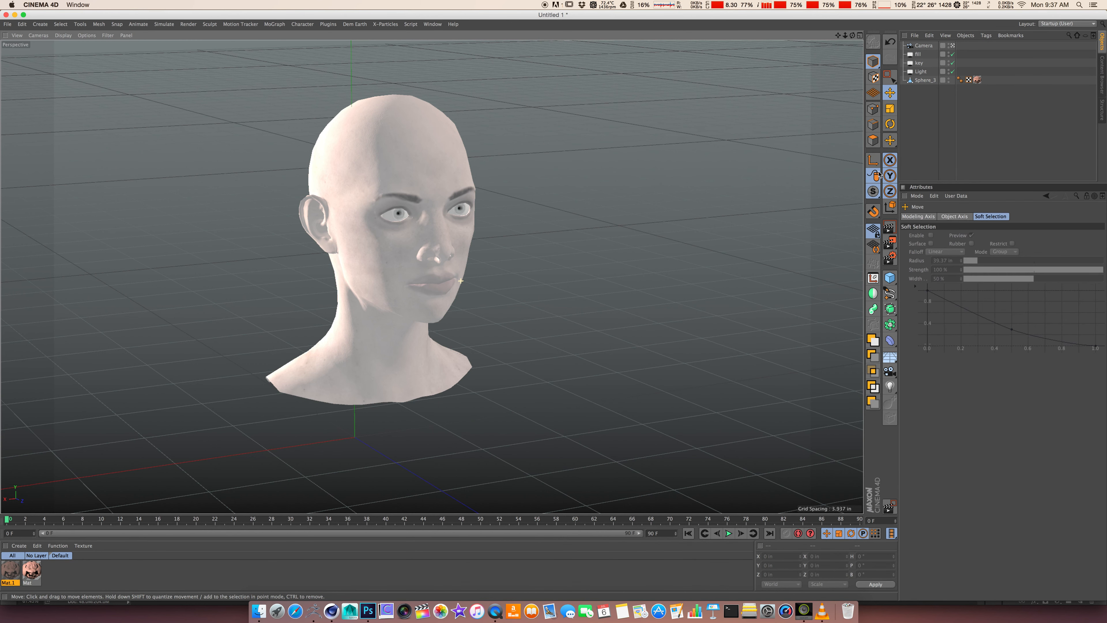
{"action": "left_click", "coordinate": [977, 81]}
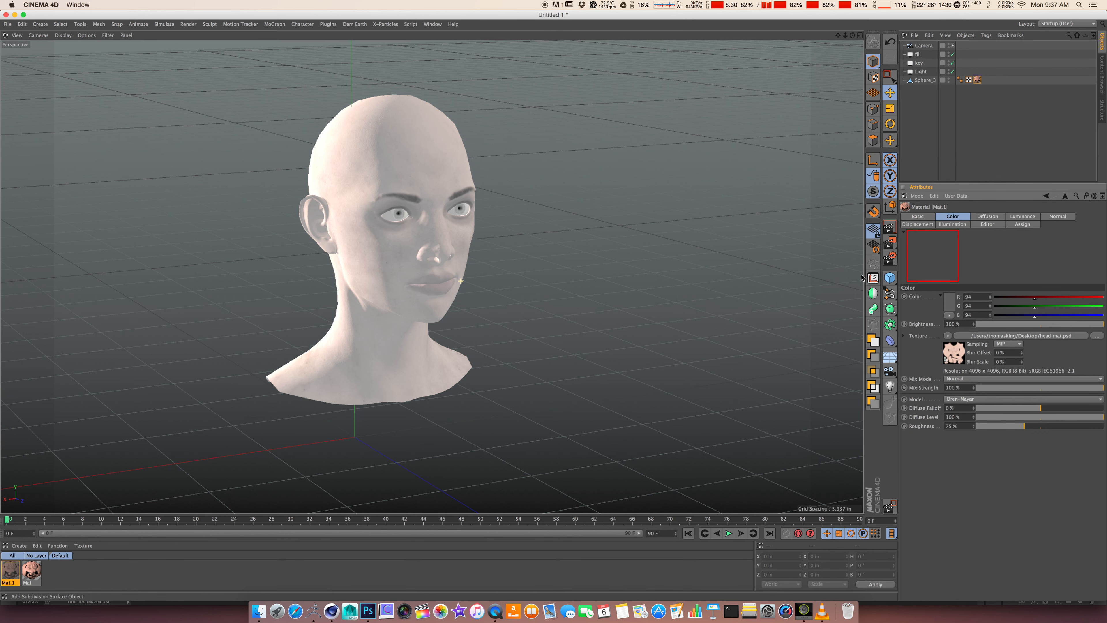
{"action": "left_click", "coordinate": [1022, 217]}
{"action": "left_click", "coordinate": [1002, 336]}
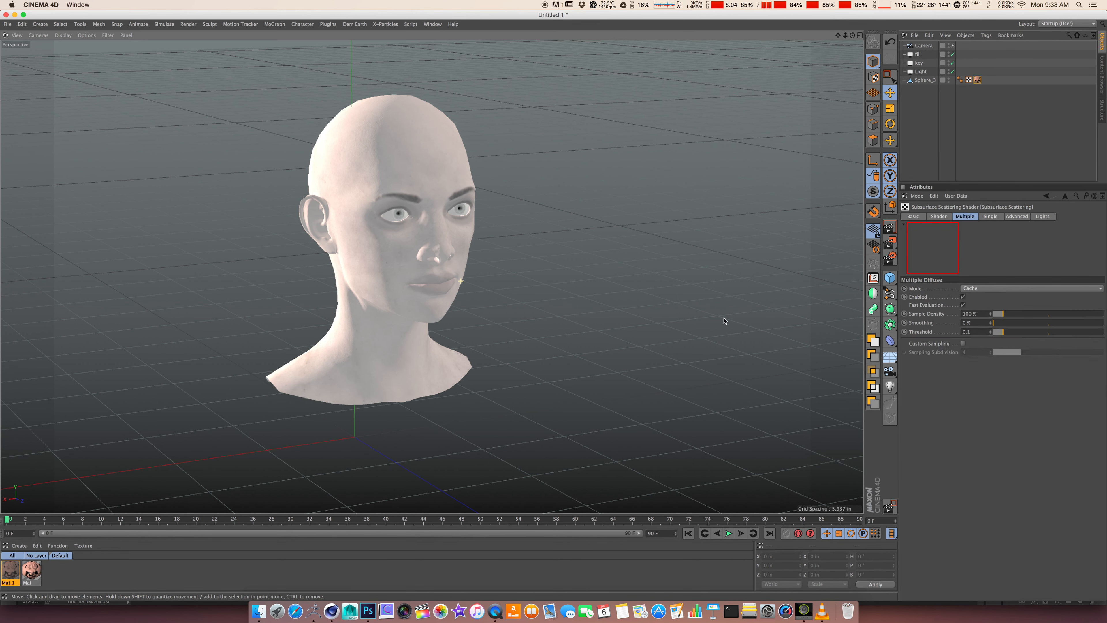
Display the head with Gouraud Shading (Lines) and inspect its polygon mesh from several angles
{"action": "left_click", "coordinate": [384, 265]}
{"action": "key", "text": "n"}
{"action": "key", "text": "b"}
{"action": "scroll", "coordinate": [404, 284], "scroll_direction": "up", "scroll_amount": 1}
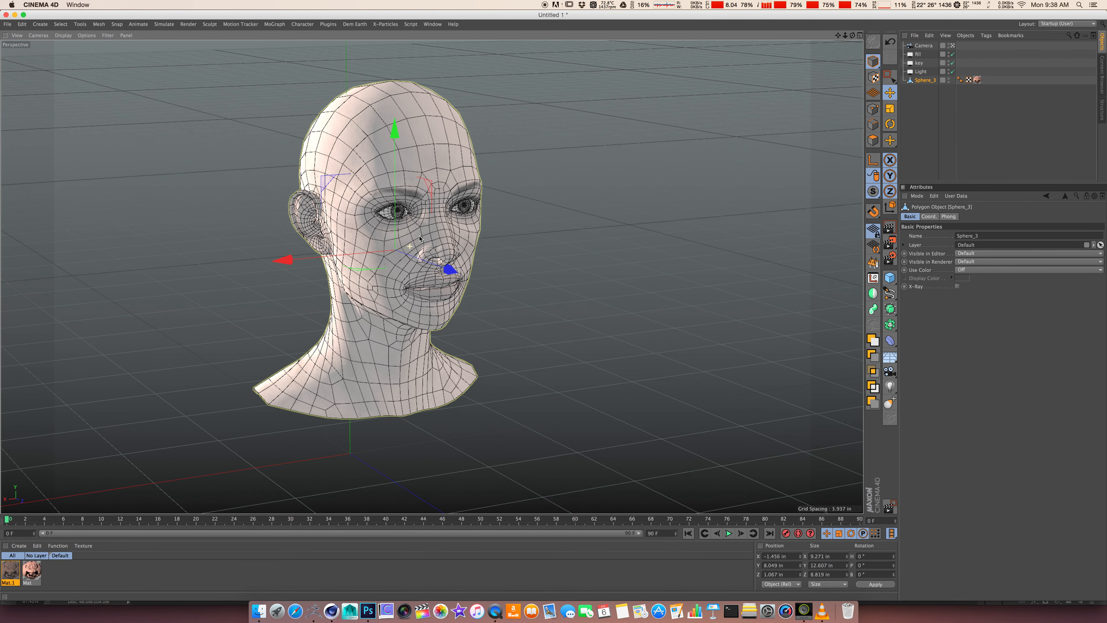
{"action": "left_click", "coordinate": [529, 256]}
{"action": "left_click_drag", "start_coordinate": [467, 250], "coordinate": [459, 247], "text": "alt"}
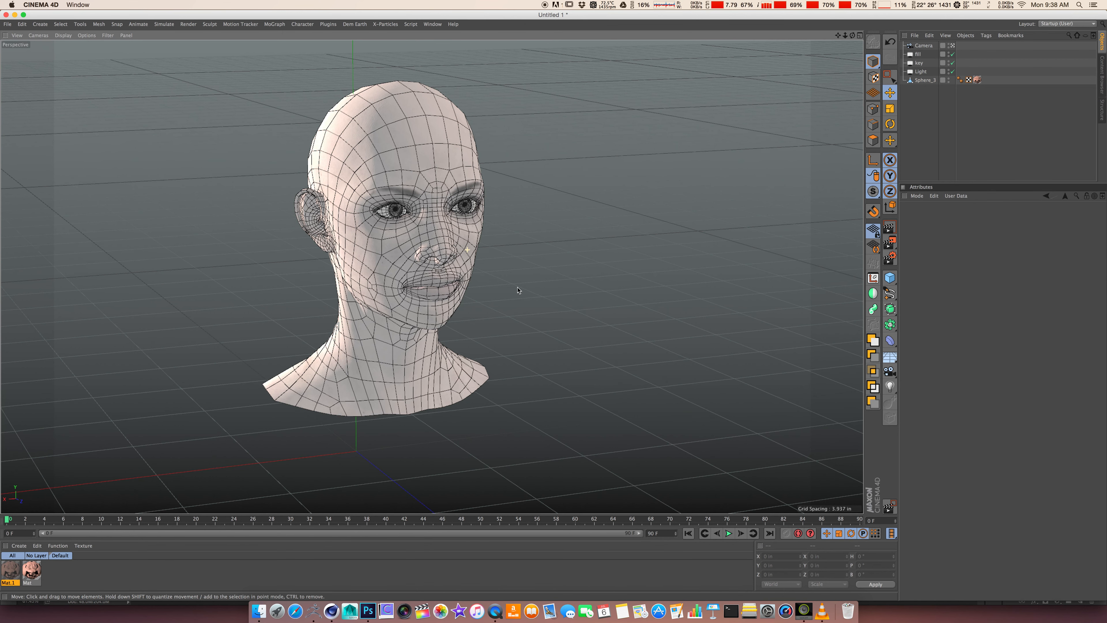
{"action": "left_click_drag", "start_coordinate": [518, 288], "coordinate": [654, 330], "text": "alt"}
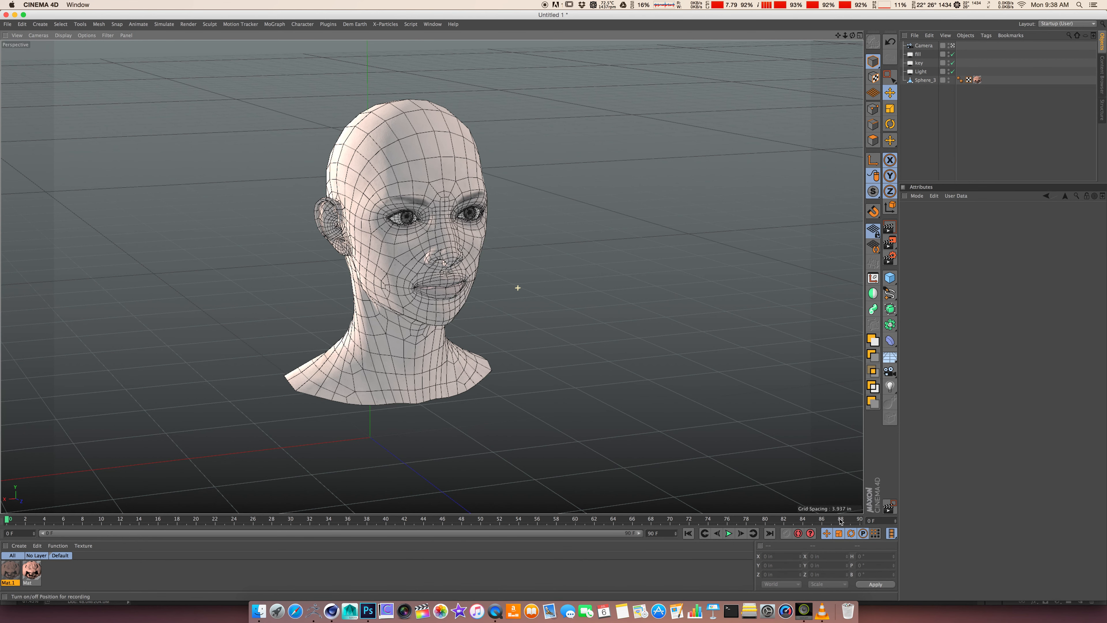
Add a Sky object, create a new default material and apply it to the sky
{"action": "left_click_drag", "start_coordinate": [890, 356], "coordinate": [919, 369]}
{"action": "double_click", "coordinate": [109, 572]}
{"action": "left_click_drag", "start_coordinate": [11, 568], "coordinate": [192, 173]}
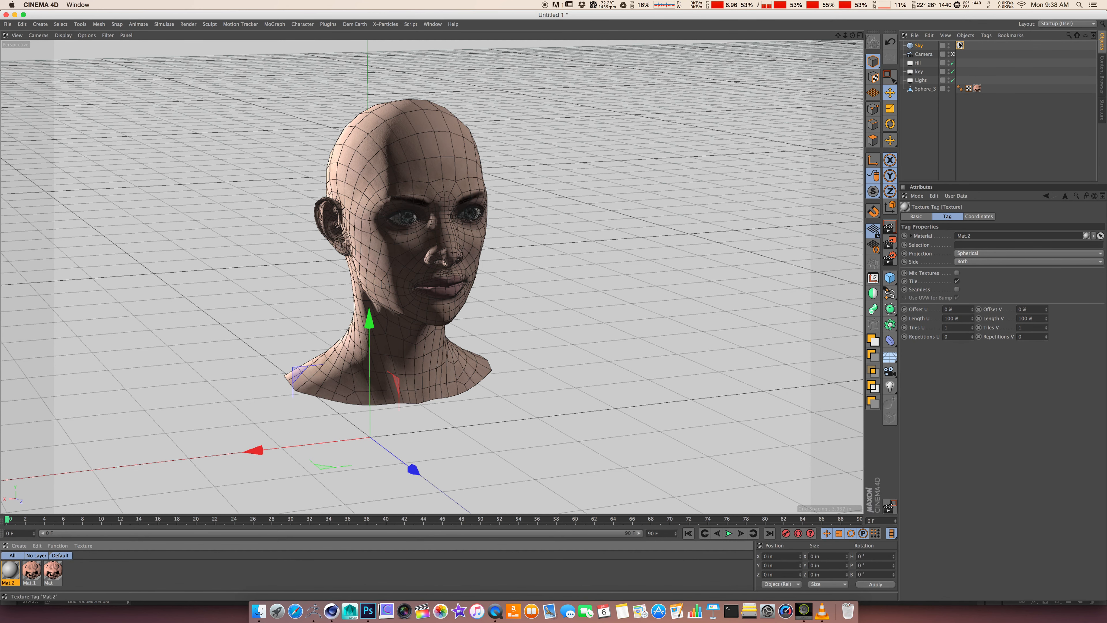
Disable Color and Reflectance on the sky material, enable Luminance and load a Gradient as its luminance texture
{"action": "left_click", "coordinate": [11, 570]}
{"action": "left_click", "coordinate": [921, 217]}
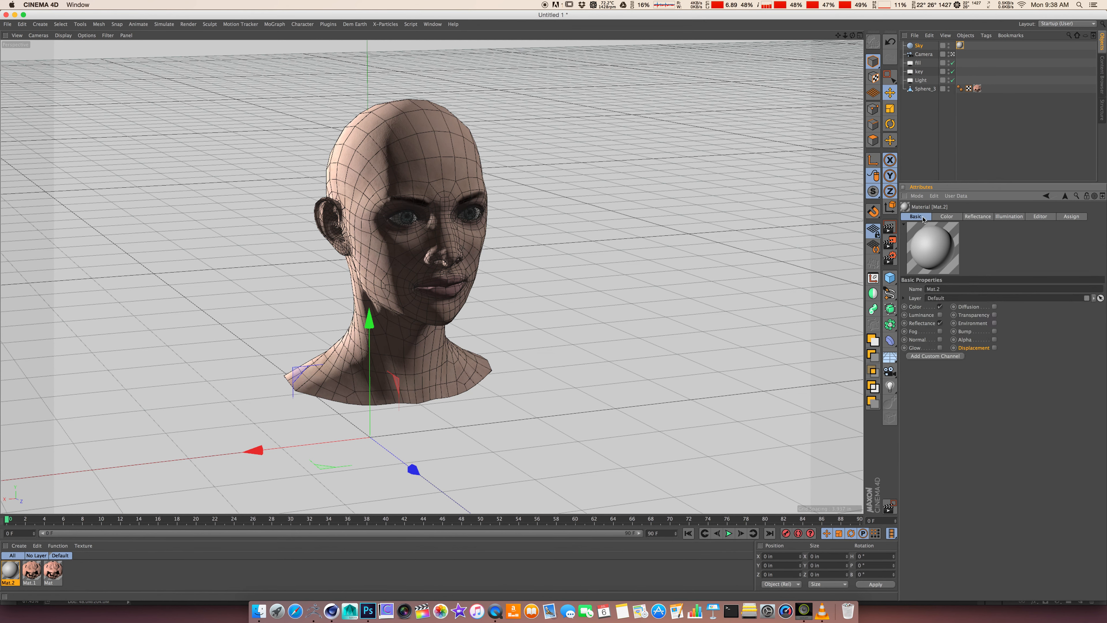
{"action": "left_click", "coordinate": [940, 307]}
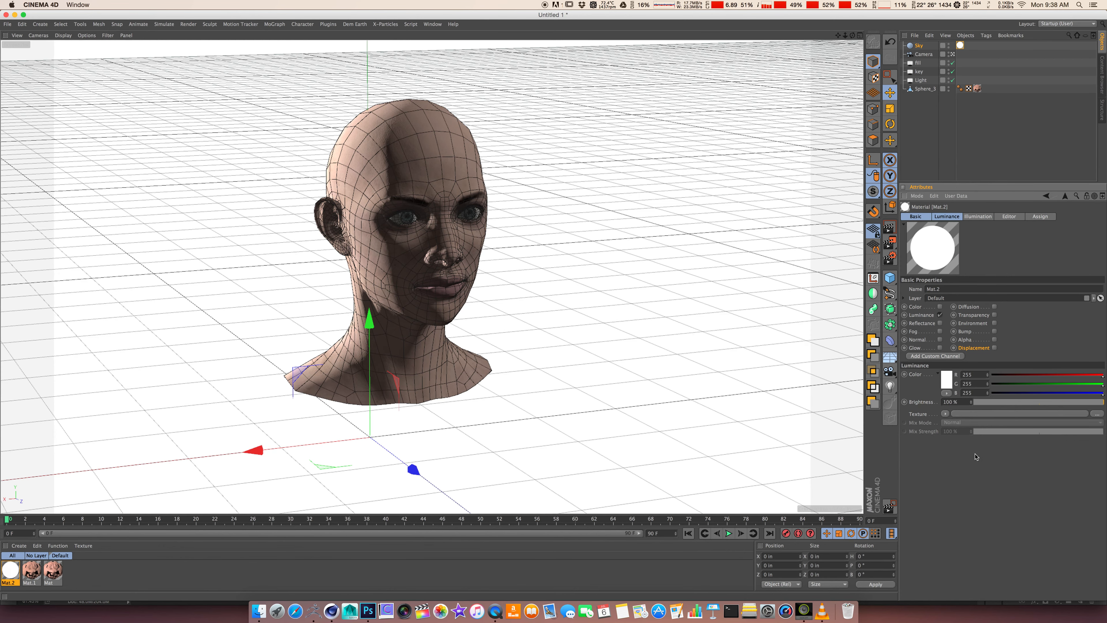
{"action": "left_click", "coordinate": [946, 413]}
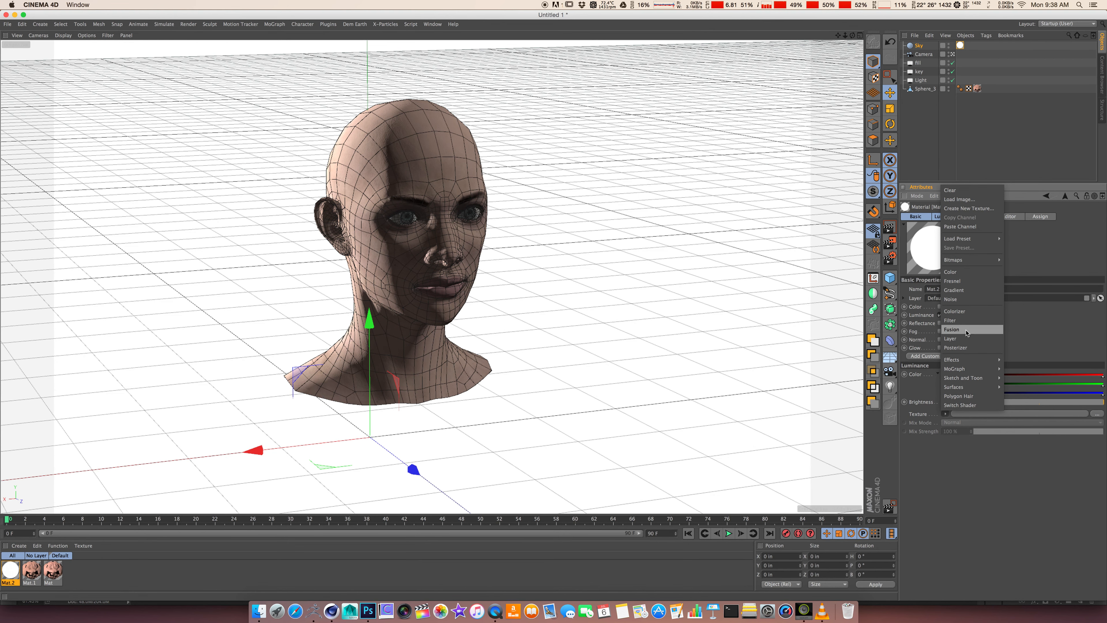
{"action": "left_click", "coordinate": [953, 290]}
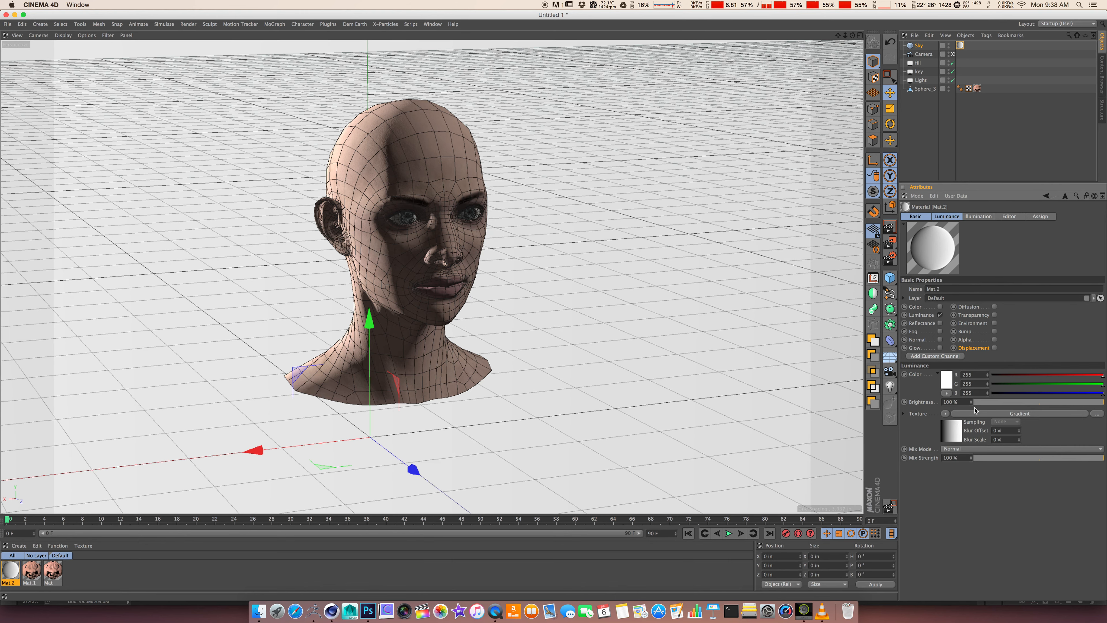
Set the sky gradient's type to 2D - V and shift its black knot inward to about 30% of the ramp
{"action": "left_click", "coordinate": [958, 415]}
{"action": "left_click", "coordinate": [953, 301]}
{"action": "left_click", "coordinate": [954, 309]}
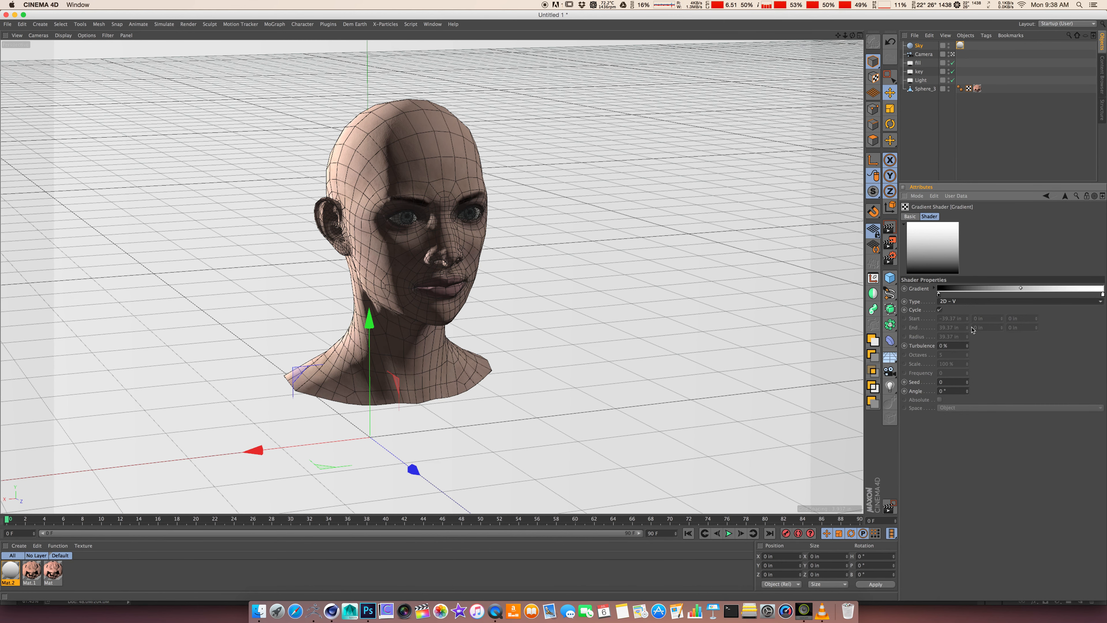
{"action": "left_click_drag", "start_coordinate": [939, 295], "coordinate": [988, 296]}
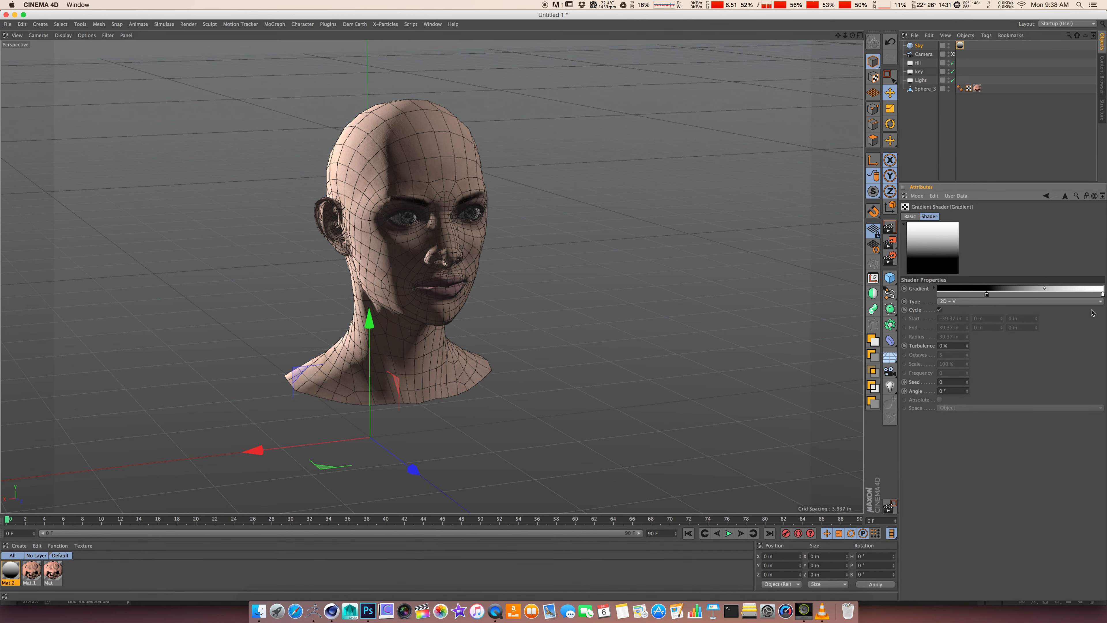
Change the gradient's white knot to a pale cyan of about RGB 192, 230, 229
{"action": "double_click", "coordinate": [1103, 295]}
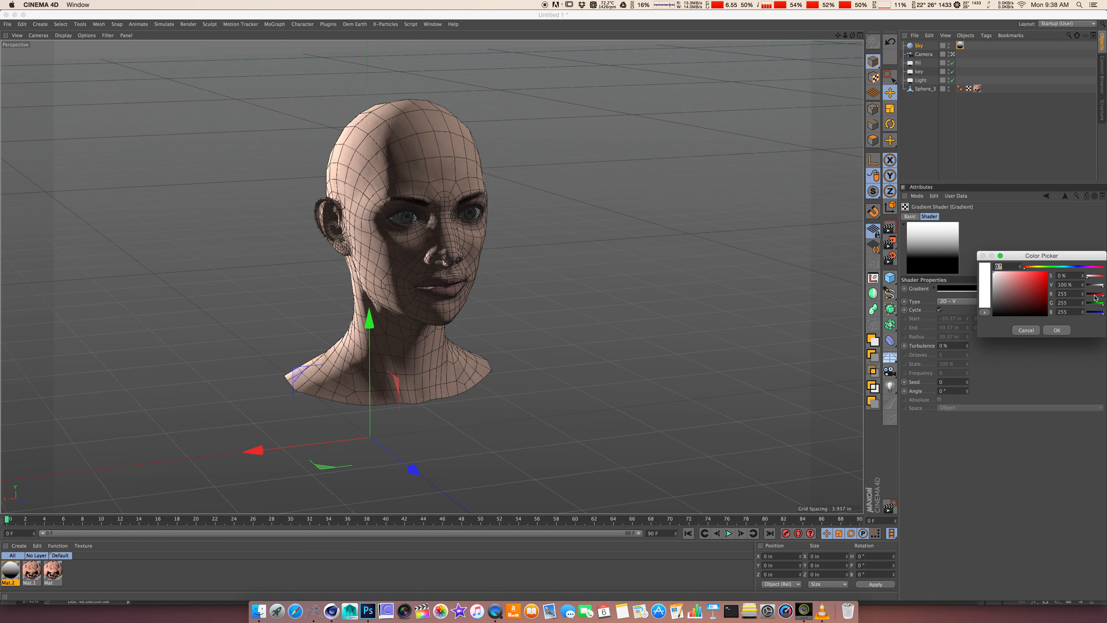
{"action": "left_click", "coordinate": [1063, 267]}
{"action": "left_click", "coordinate": [1044, 279]}
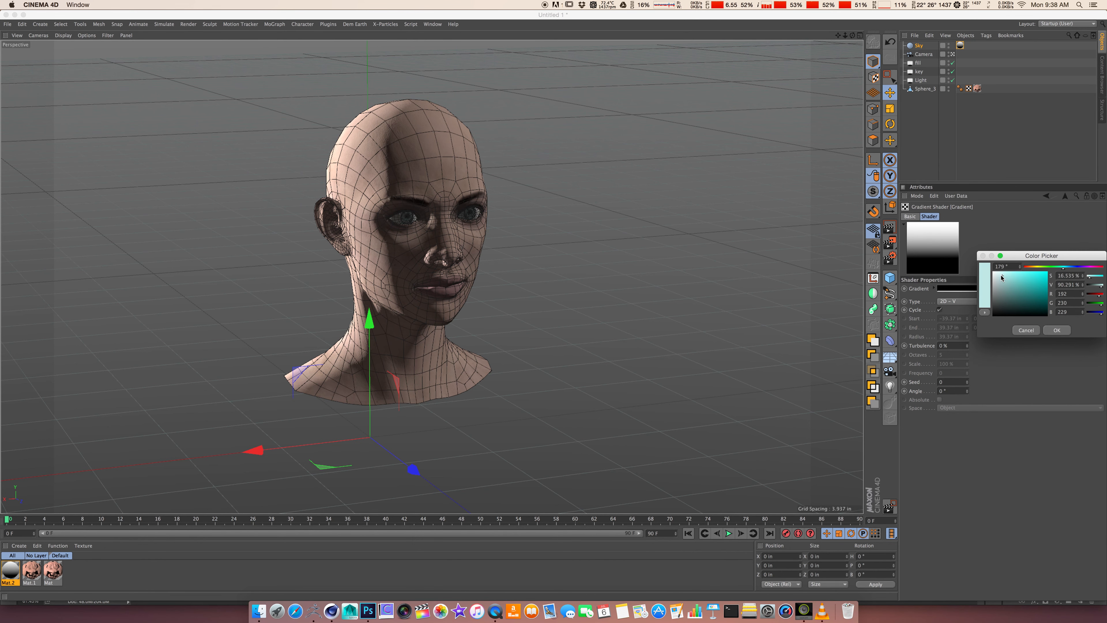
{"action": "left_click", "coordinate": [1057, 331]}
{"action": "right_click_drag", "start_coordinate": [427, 340], "coordinate": [393, 338], "text": "alt"}
{"action": "left_click_drag", "start_coordinate": [392, 338], "coordinate": [366, 294], "text": "alt"}
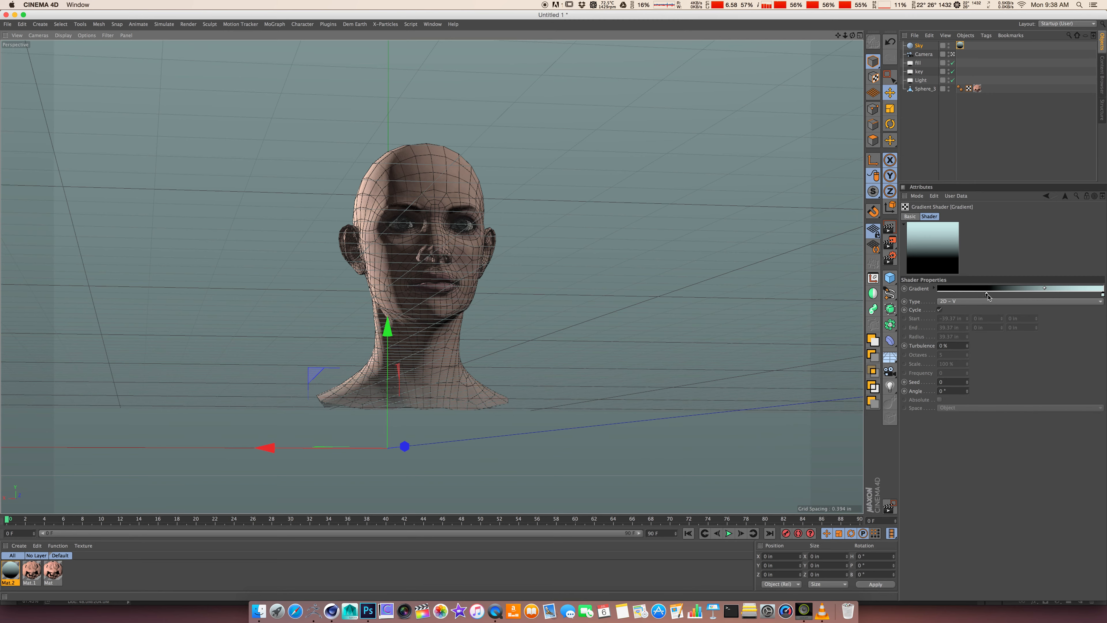
Shift the gradient's black knot to about the middle of the ramp and select the Sky object
{"action": "left_click_drag", "start_coordinate": [986, 294], "coordinate": [1020, 294]}
{"action": "left_click_drag", "start_coordinate": [798, 251], "coordinate": [792, 305], "text": "alt"}
{"action": "left_click", "coordinate": [926, 46]}
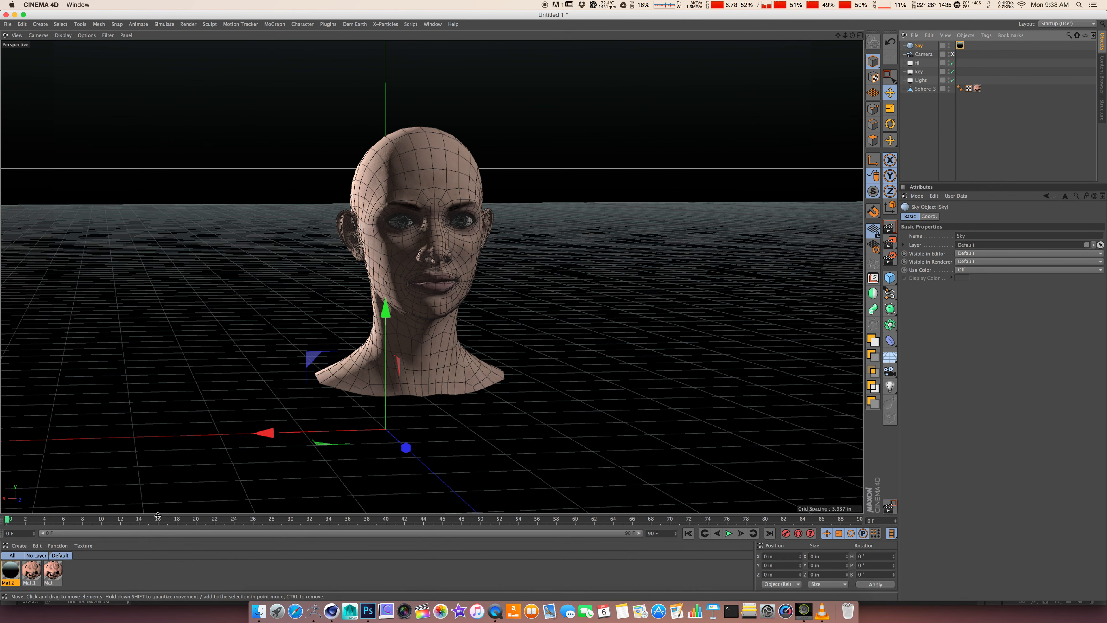
Enable GI Area Light in the sky material's Illumination settings and close the Material Editor
{"action": "double_click", "coordinate": [10, 572]}
{"action": "left_click_drag", "start_coordinate": [241, 60], "coordinate": [851, 57]}
{"action": "left_click", "coordinate": [769, 255]}
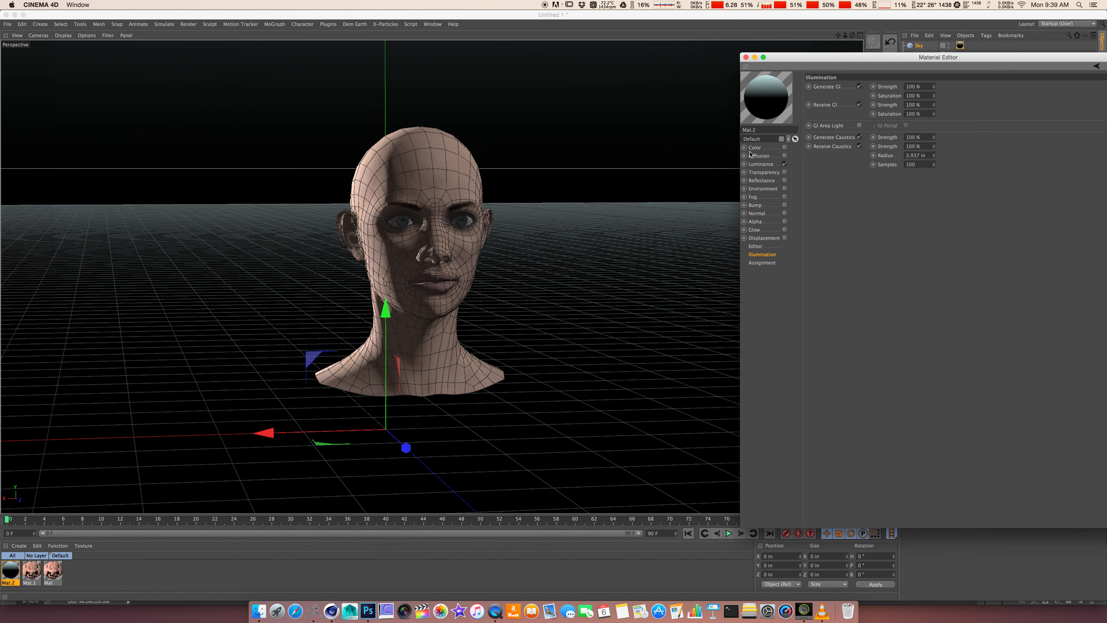
{"action": "left_click_drag", "start_coordinate": [785, 57], "coordinate": [673, 113]}
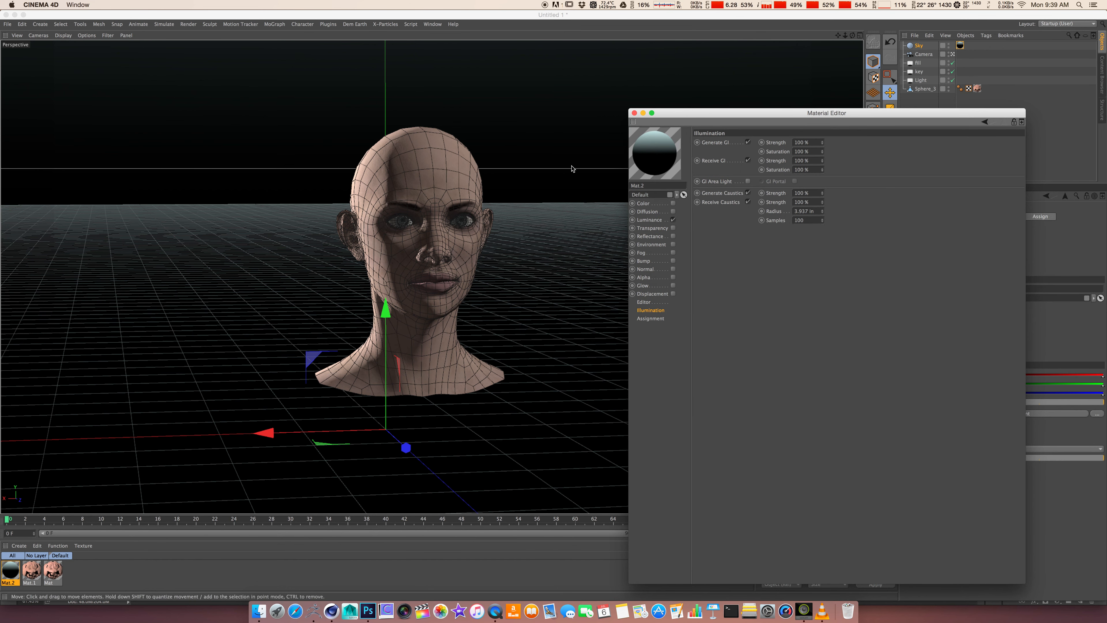
{"action": "left_click", "coordinate": [660, 220]}
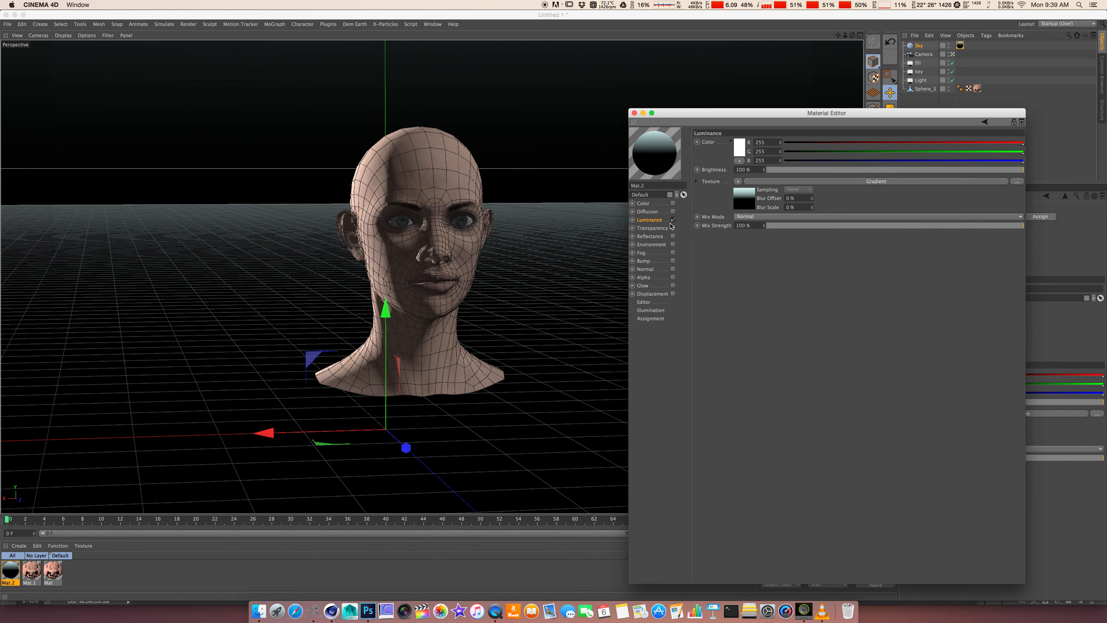
{"action": "left_click", "coordinate": [648, 310]}
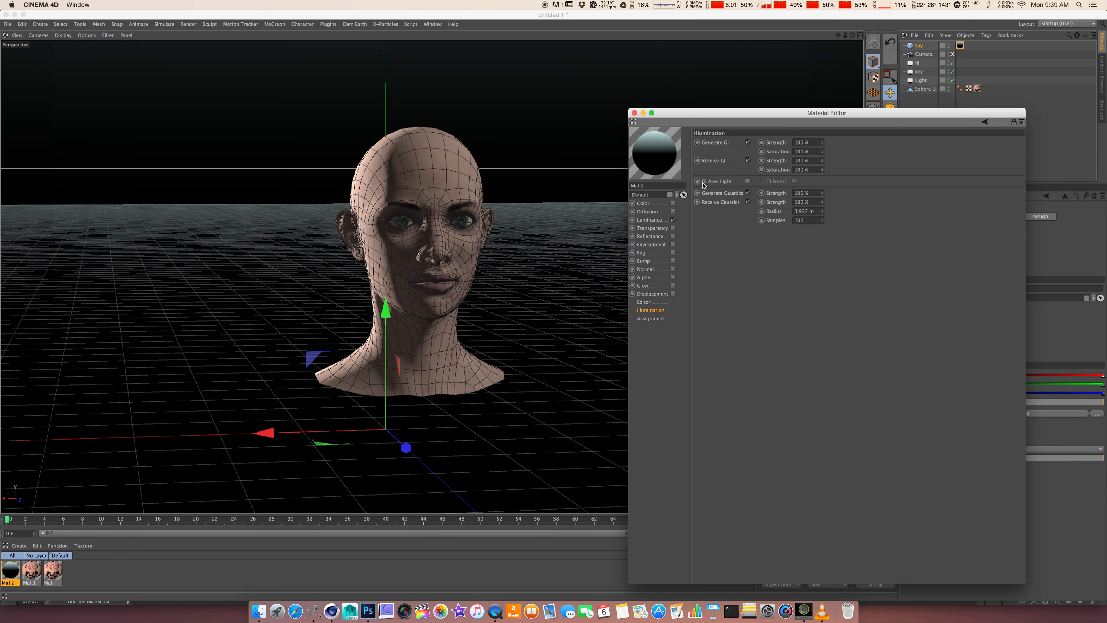
{"action": "left_click", "coordinate": [748, 182]}
{"action": "left_click", "coordinate": [634, 113]}
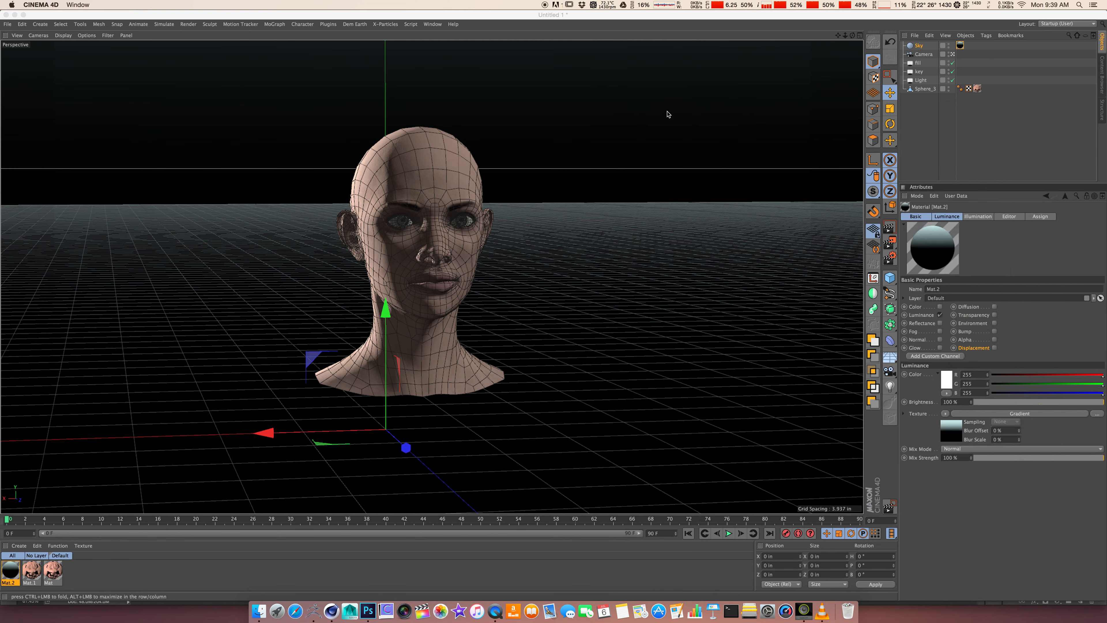
Set the key light's photometric intensity to 1000 candela
{"action": "left_click", "coordinate": [913, 72]}
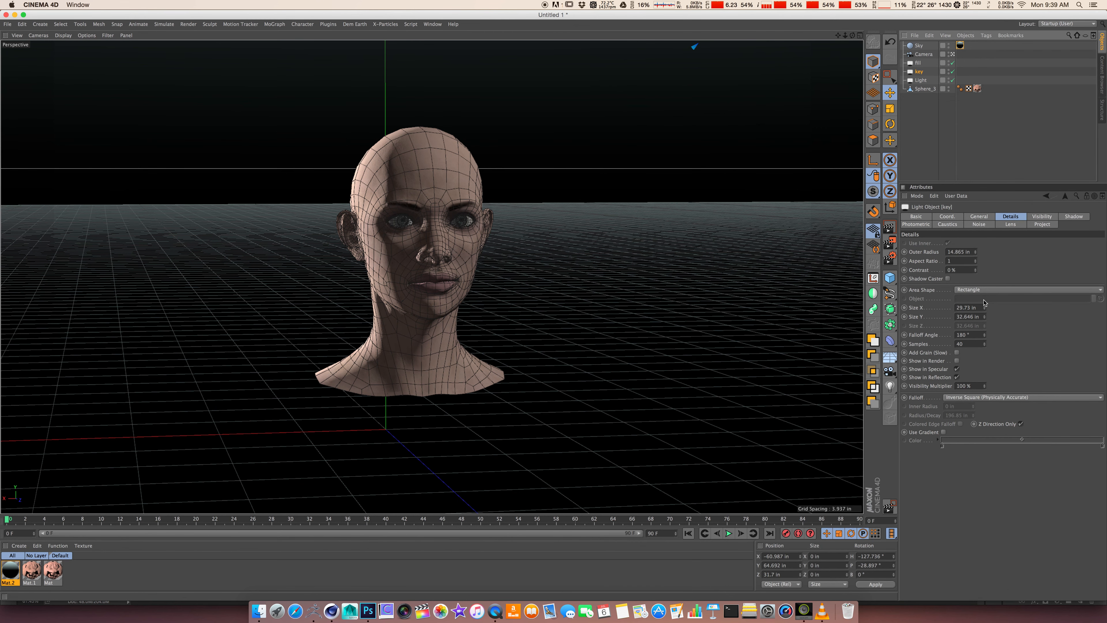
{"action": "left_click", "coordinate": [932, 224]}
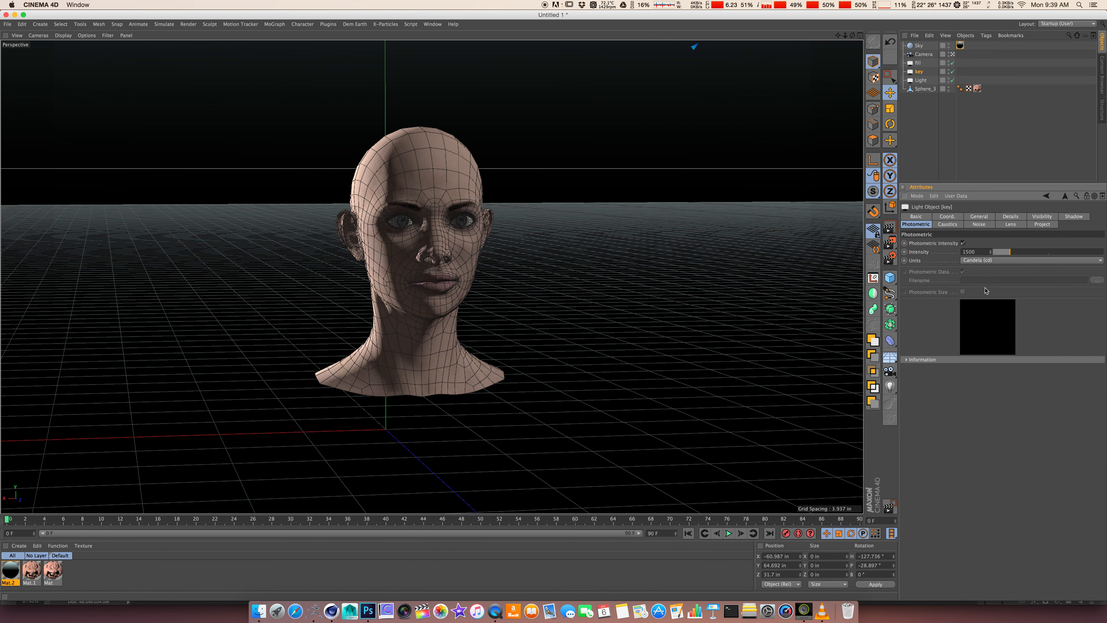
{"action": "left_click", "coordinate": [968, 252]}
{"action": "type", "text": "1"}
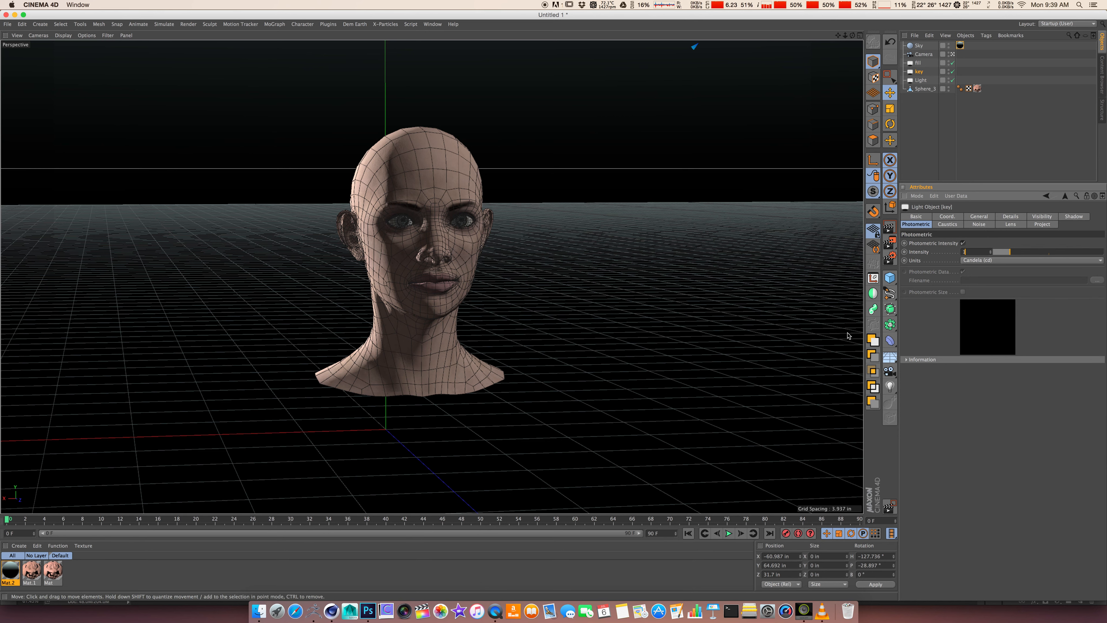
{"action": "key", "text": "Return"}
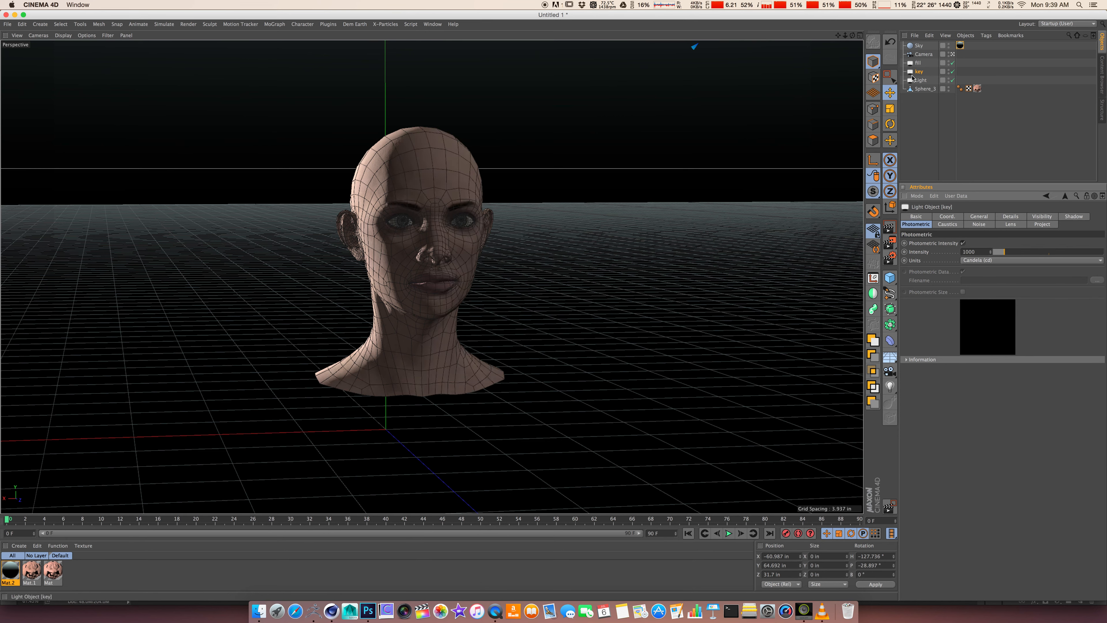
Turn off the fill light and check the photometric settings of the two remaining lights
{"action": "left_click", "coordinate": [921, 64]}
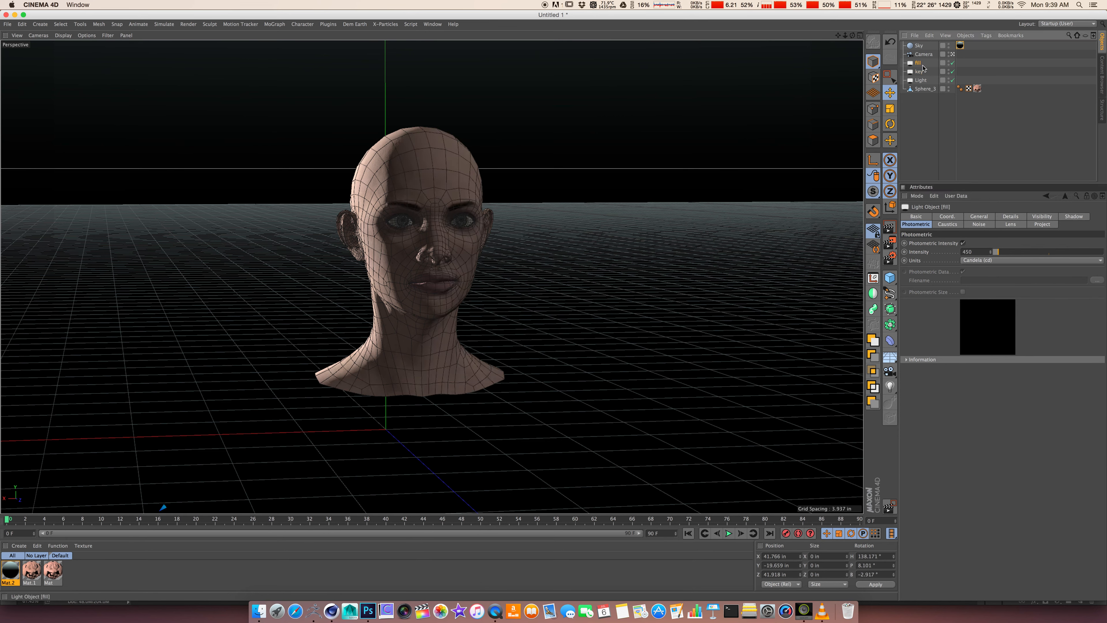
{"action": "left_click", "coordinate": [952, 63]}
{"action": "left_click", "coordinate": [919, 71]}
{"action": "left_click", "coordinate": [914, 79]}
{"action": "scroll", "coordinate": [358, 301], "scroll_direction": "up", "scroll_amount": 2}
{"action": "left_click_drag", "start_coordinate": [417, 268], "coordinate": [432, 305], "text": "alt"}
Add the Global Illumination effect to the render settings with Low samples and Low irradiance cache record density
{"action": "key", "text": "super+b"}
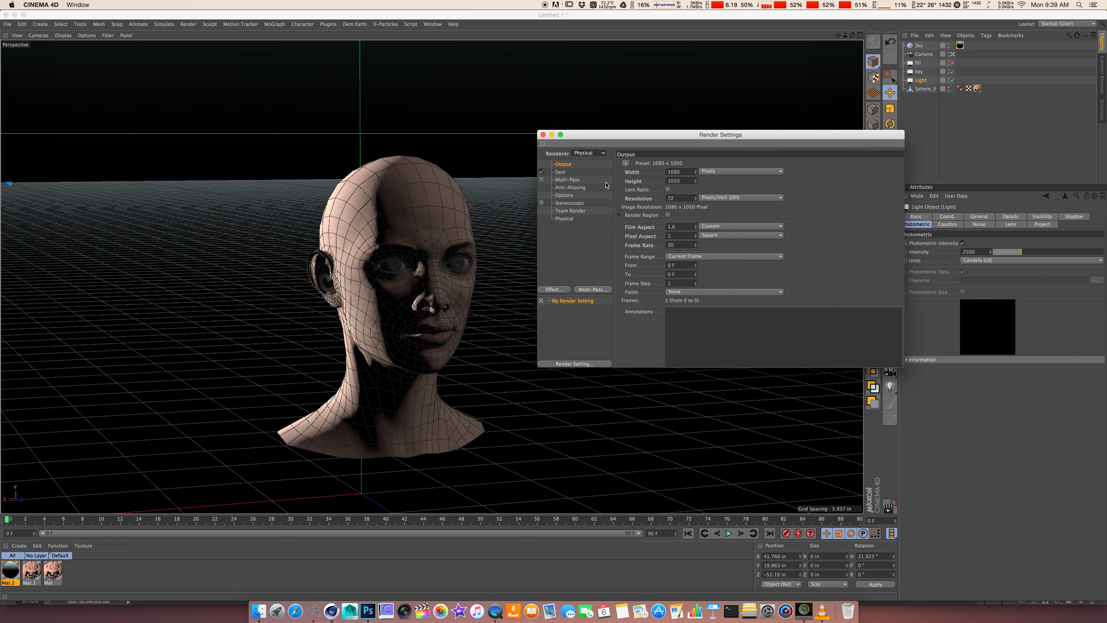
{"action": "left_click", "coordinate": [566, 290]}
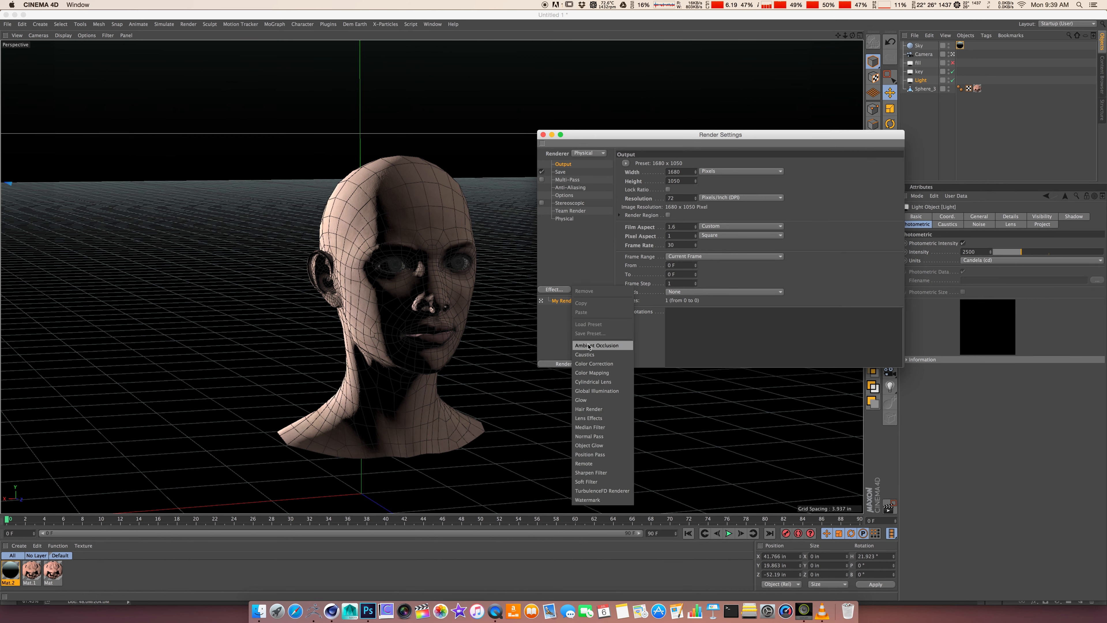
{"action": "left_click", "coordinate": [597, 391]}
{"action": "left_click", "coordinate": [722, 222]}
{"action": "left_click", "coordinate": [715, 246]}
{"action": "left_click", "coordinate": [681, 164]}
{"action": "left_click", "coordinate": [687, 182]}
{"action": "left_click", "coordinate": [684, 210]}
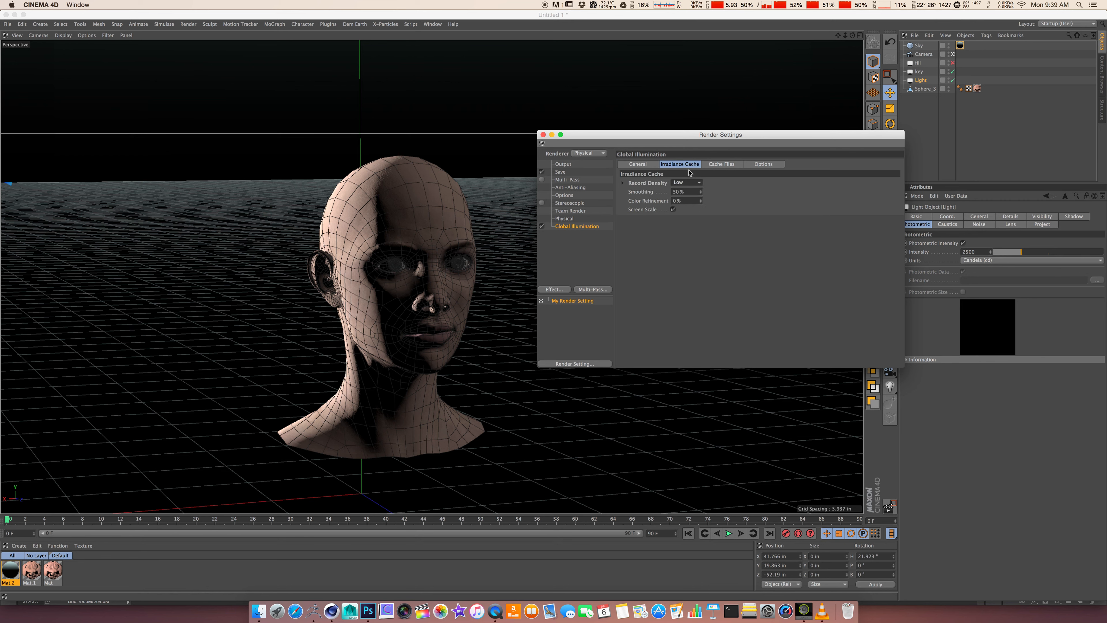
Confirm Low samples for Global Illumination and set the irradiance cache record density to Preview
{"action": "left_click", "coordinate": [633, 164]}
{"action": "left_click", "coordinate": [696, 221]}
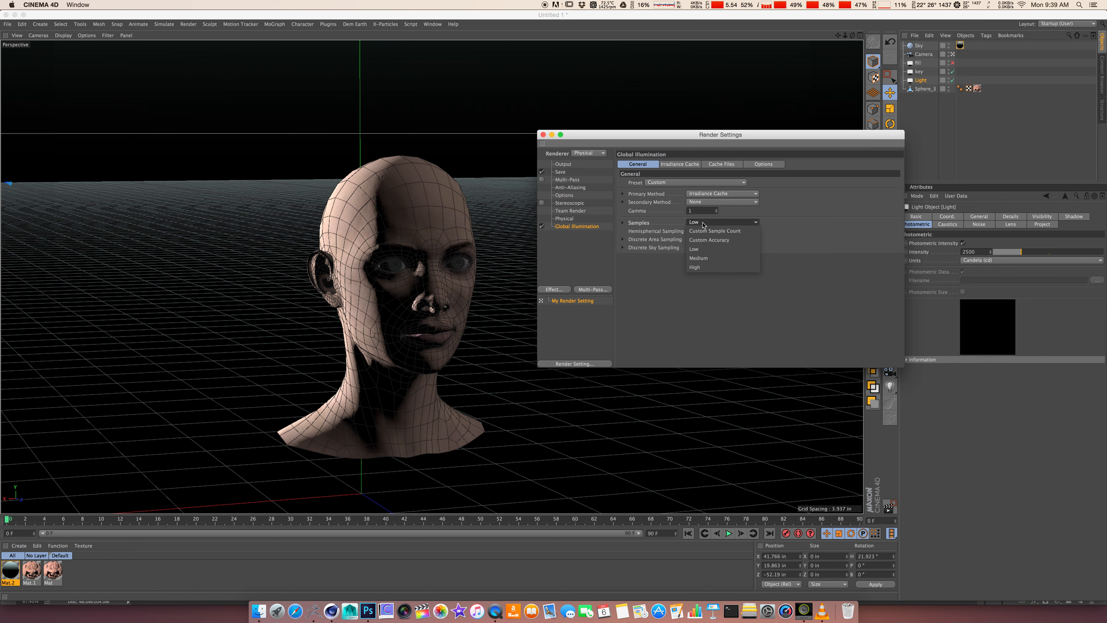
{"action": "left_click", "coordinate": [703, 250]}
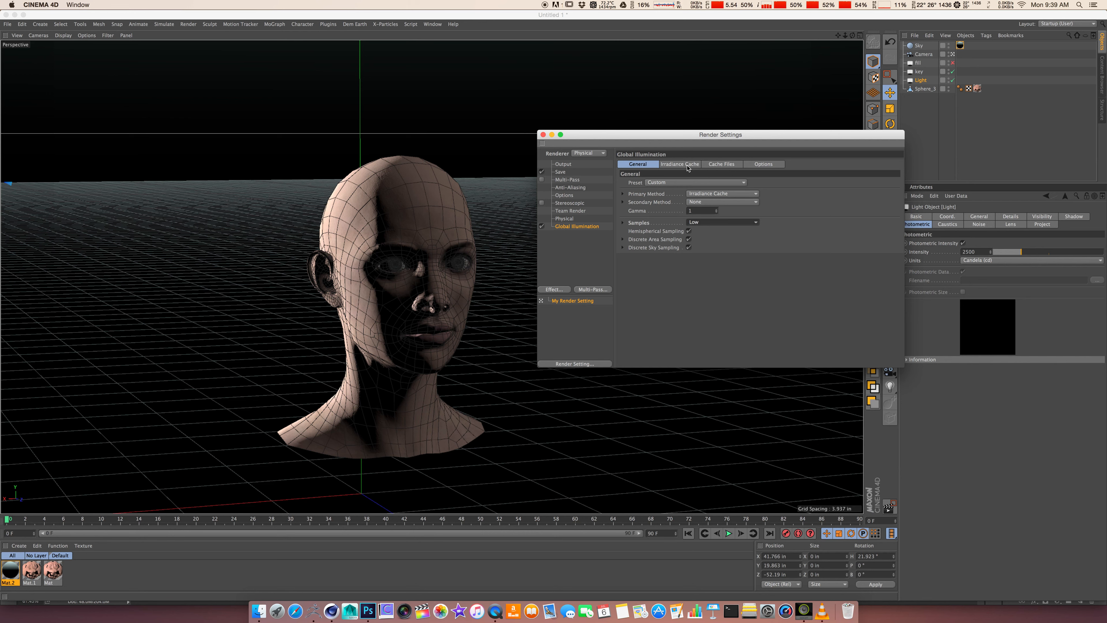
{"action": "left_click", "coordinate": [687, 168]}
{"action": "left_click", "coordinate": [688, 183]}
{"action": "left_click", "coordinate": [684, 203]}
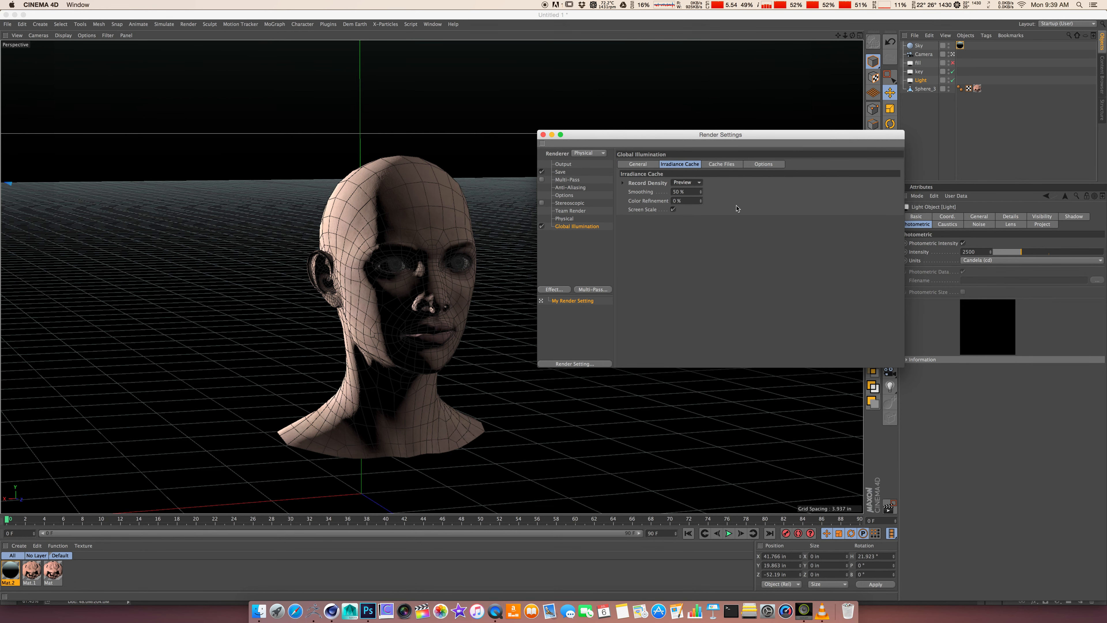
{"action": "left_click", "coordinate": [719, 164]}
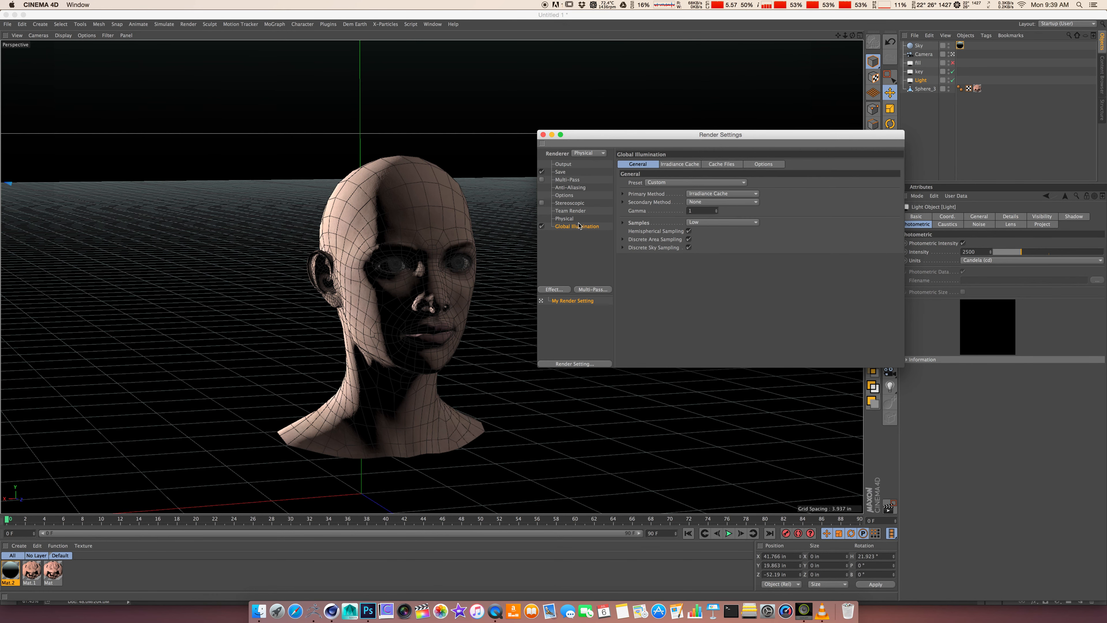
Close the render settings, frame the head in three-quarter view and render it in the viewport
{"action": "left_click", "coordinate": [543, 134]}
{"action": "left_click_drag", "start_coordinate": [471, 227], "coordinate": [230, 72], "text": "alt"}
{"action": "left_click_drag", "start_coordinate": [301, 137], "coordinate": [408, 233], "text": "alt"}
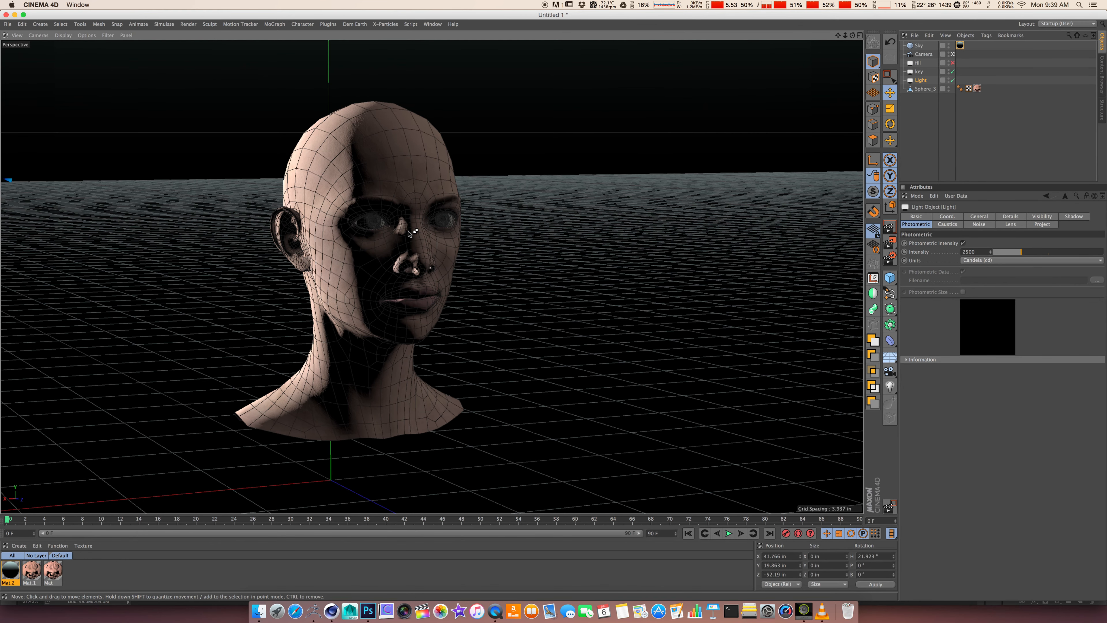
{"action": "key", "text": "super+r"}
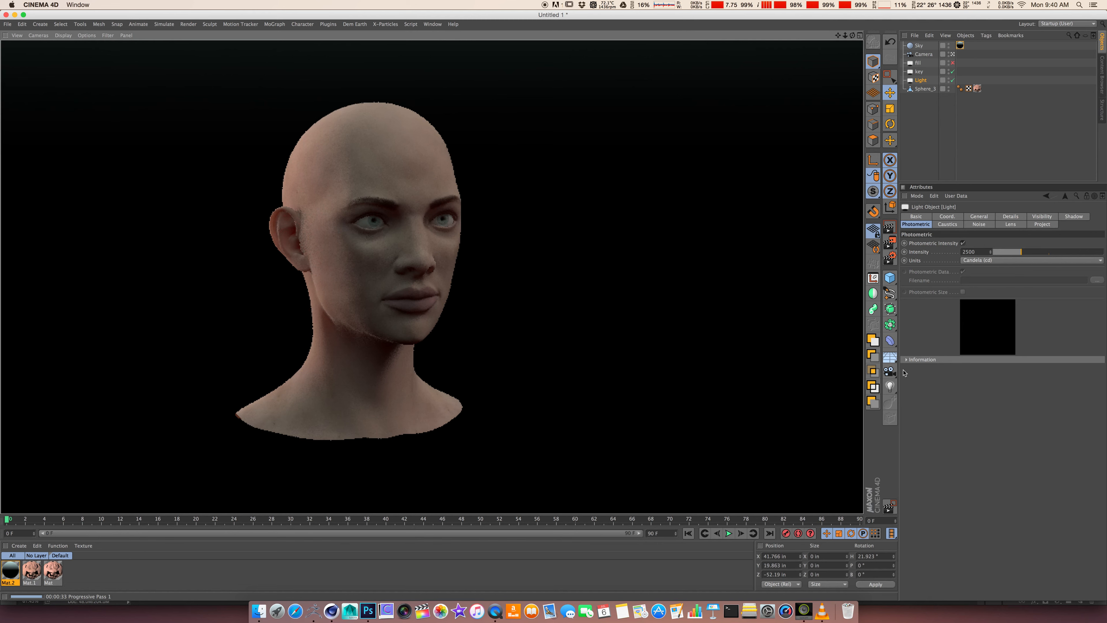
Enable the Reflectance channel on the head's applied material and open its Default Specular layer
{"action": "double_click", "coordinate": [977, 88]}
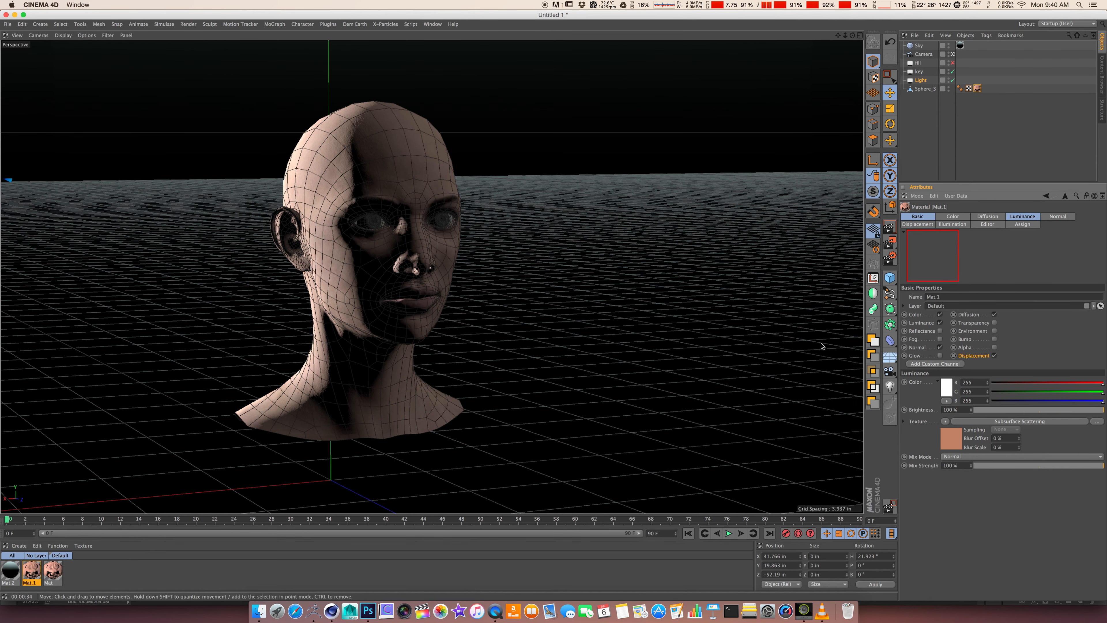
{"action": "left_click", "coordinate": [939, 332]}
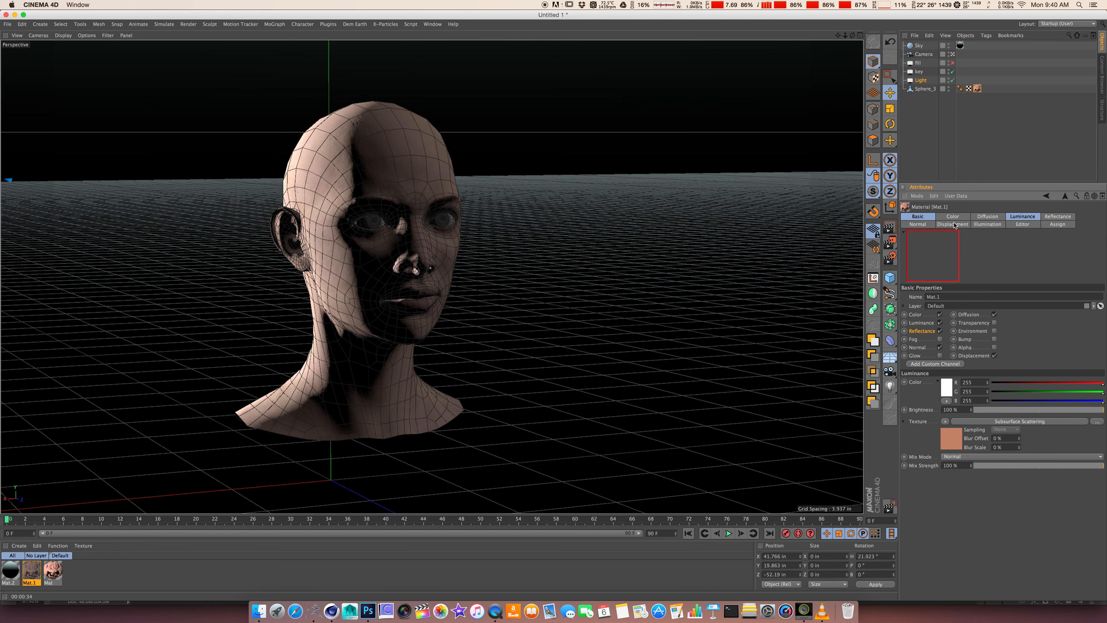
{"action": "left_click", "coordinate": [1053, 217]}
{"action": "left_click", "coordinate": [938, 318]}
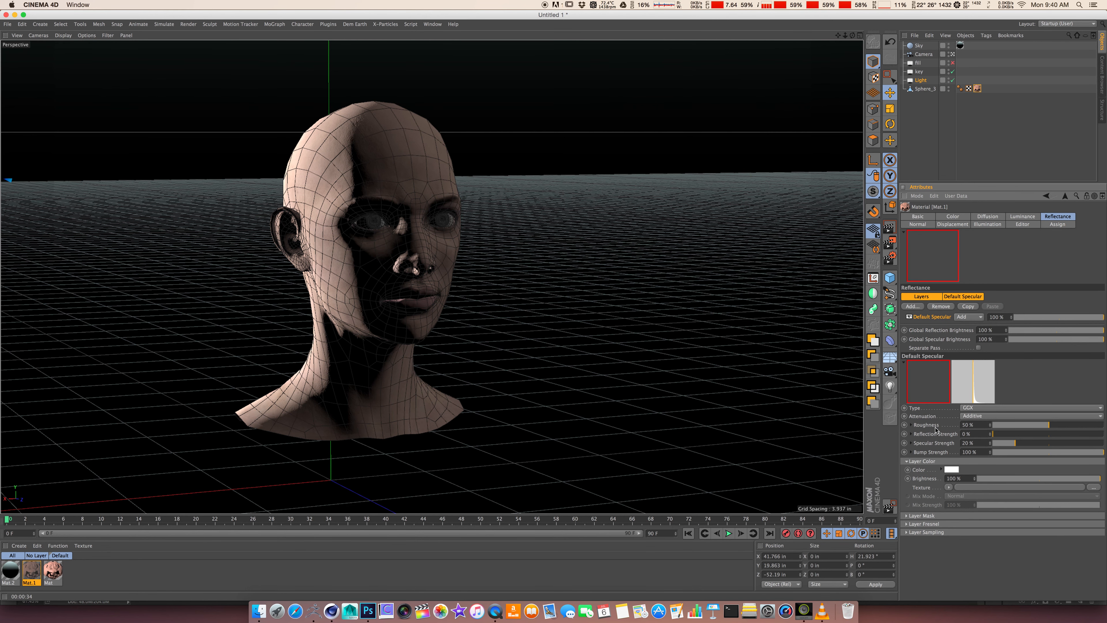
Set the Default Specular layer's roughness to 38%, reflection strength to 50% and specular strength to 33%
{"action": "left_click", "coordinate": [967, 425]}
{"action": "type", "text": "38"}
{"action": "key", "text": "Tab"}
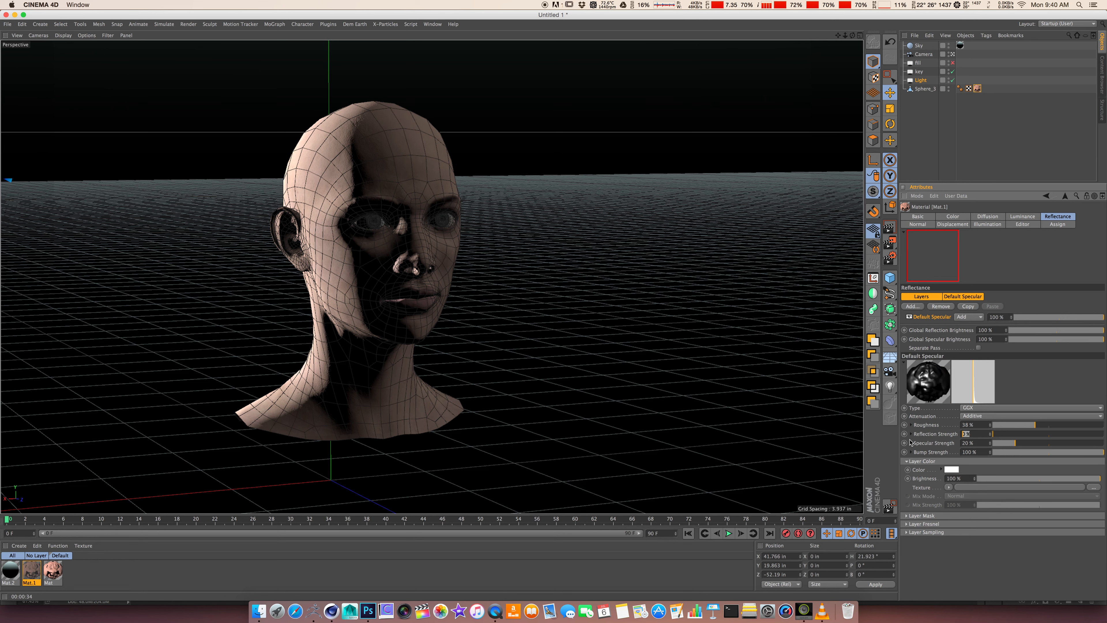
{"action": "type", "text": "50"}
{"action": "key", "text": "Return"}
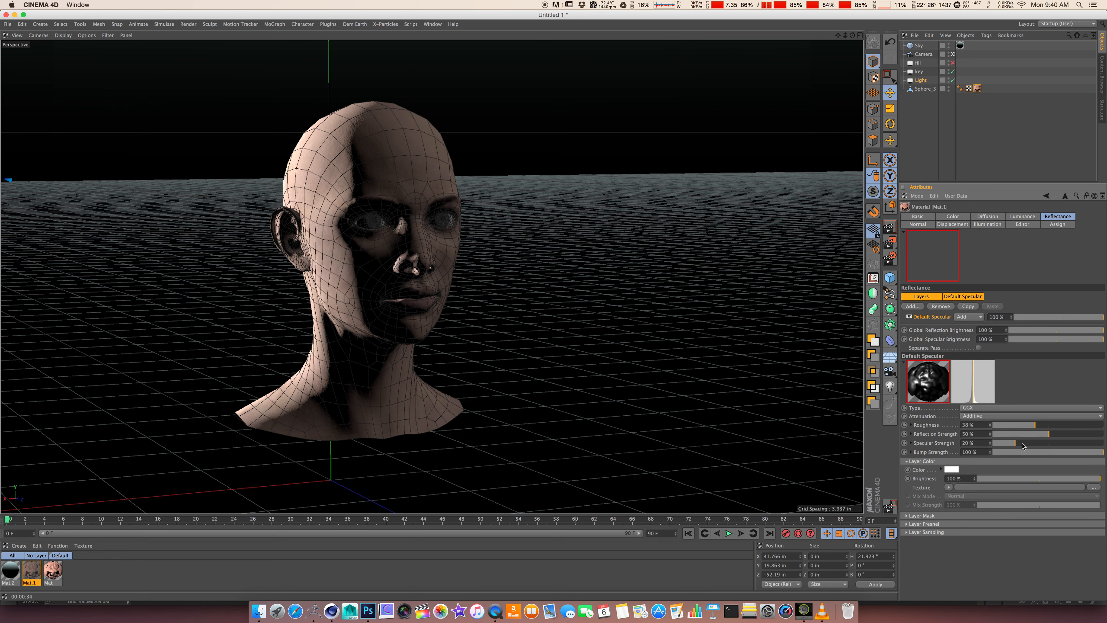
{"action": "left_click_drag", "start_coordinate": [1023, 446], "coordinate": [1030, 445]}
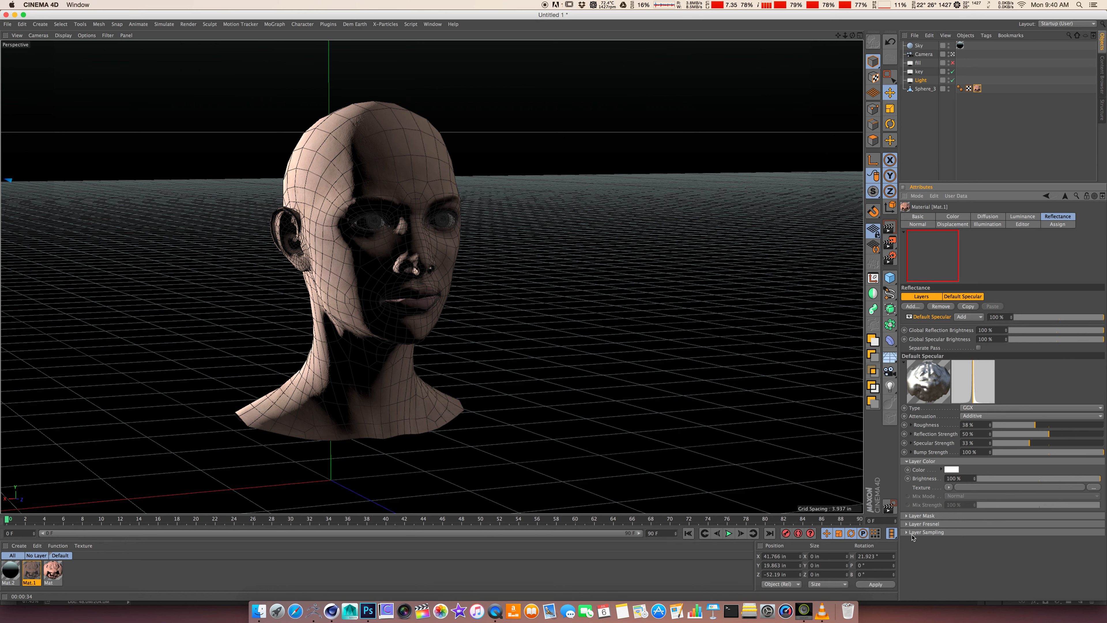
Set the Default Specular layer's Fresnel to Dielectric with the Asphalt preset
{"action": "left_click", "coordinate": [914, 524]}
{"action": "left_click", "coordinate": [956, 532]}
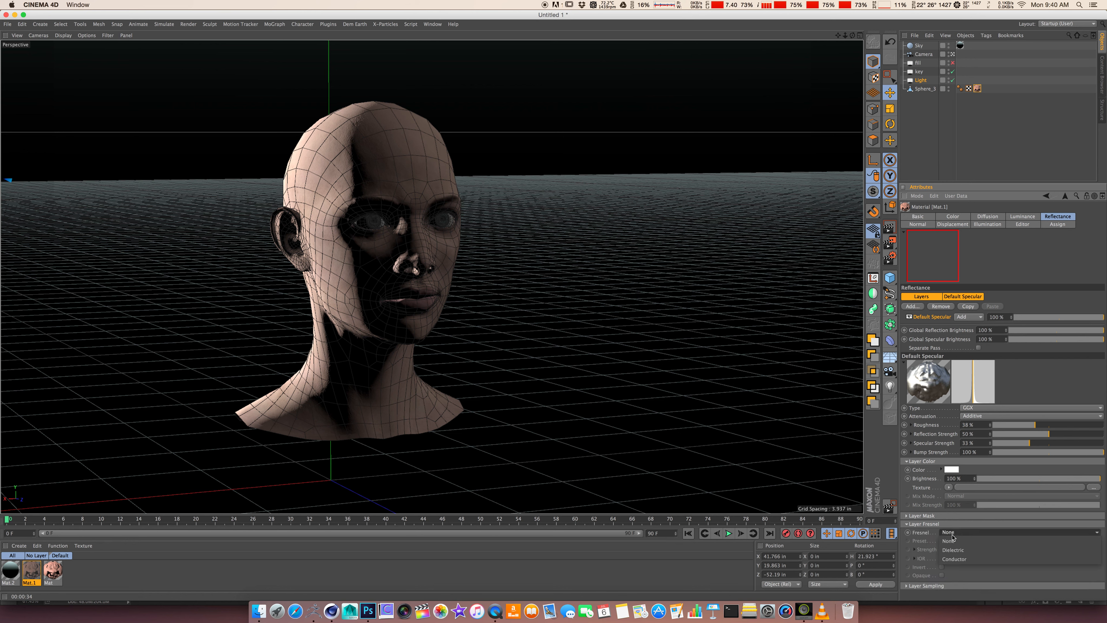
{"action": "left_click", "coordinate": [948, 559]}
{"action": "left_click", "coordinate": [969, 542]}
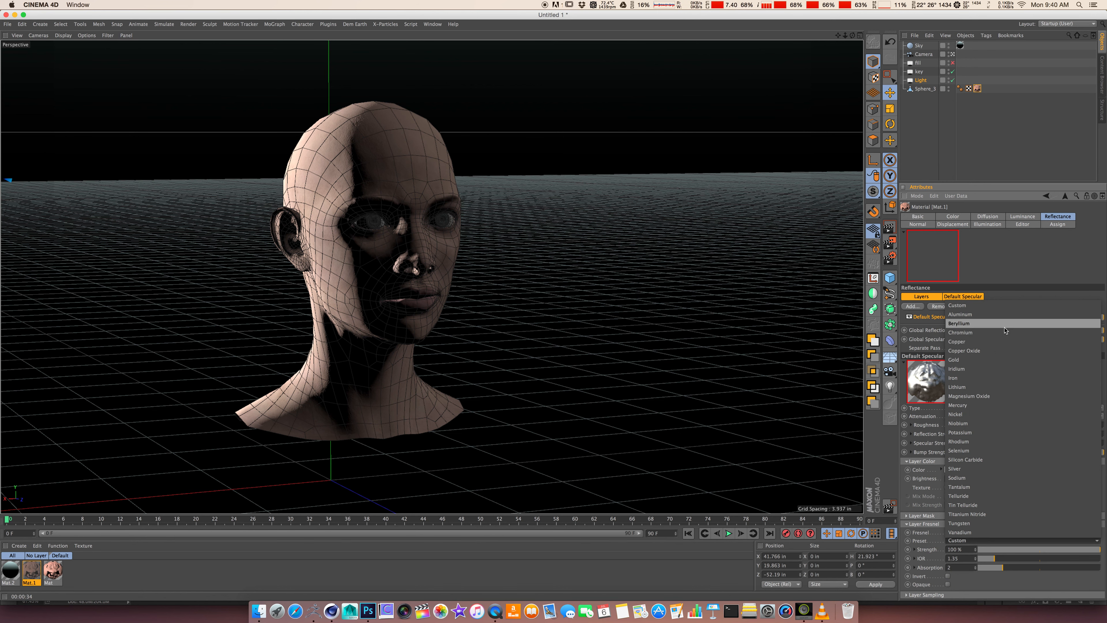
{"action": "left_click", "coordinate": [935, 500]}
{"action": "left_click", "coordinate": [959, 532]}
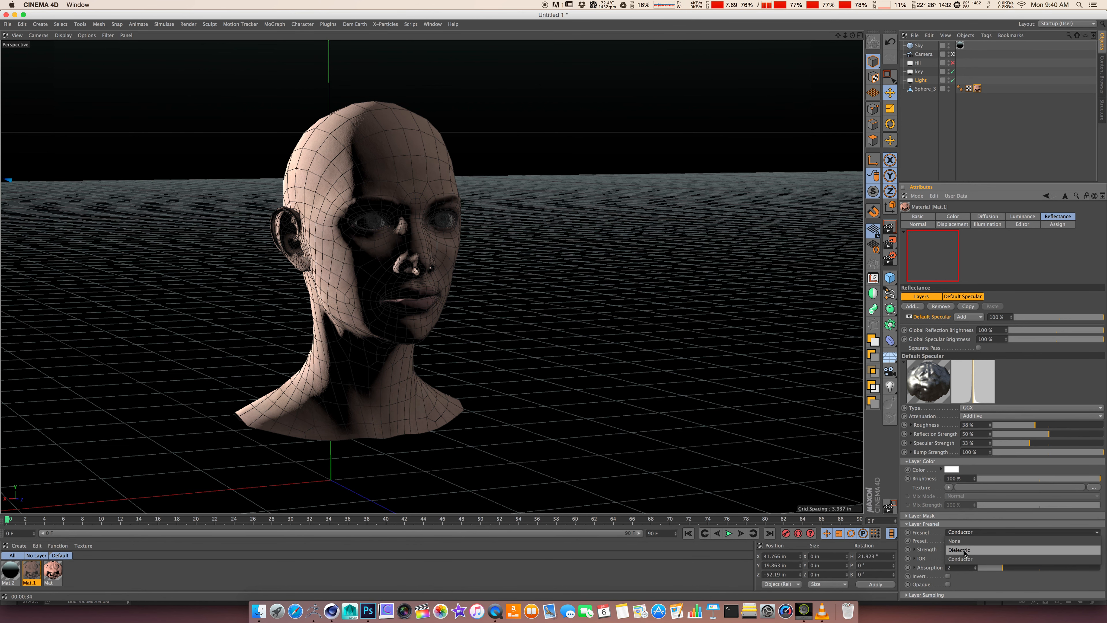
{"action": "left_click", "coordinate": [968, 549]}
{"action": "left_click", "coordinate": [969, 540]}
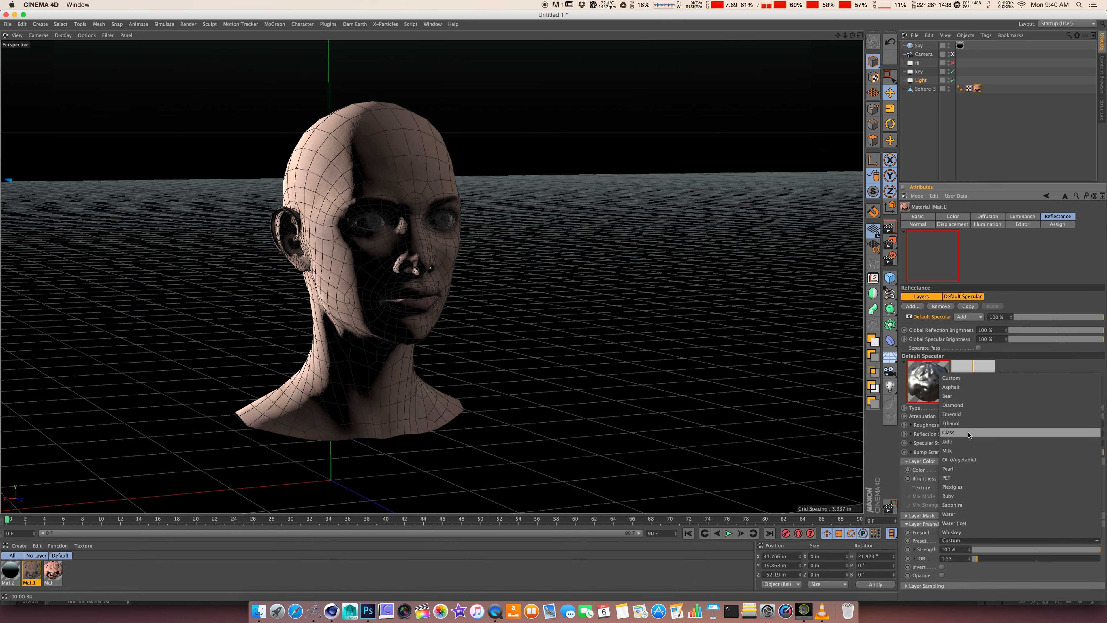
{"action": "left_click", "coordinate": [951, 387]}
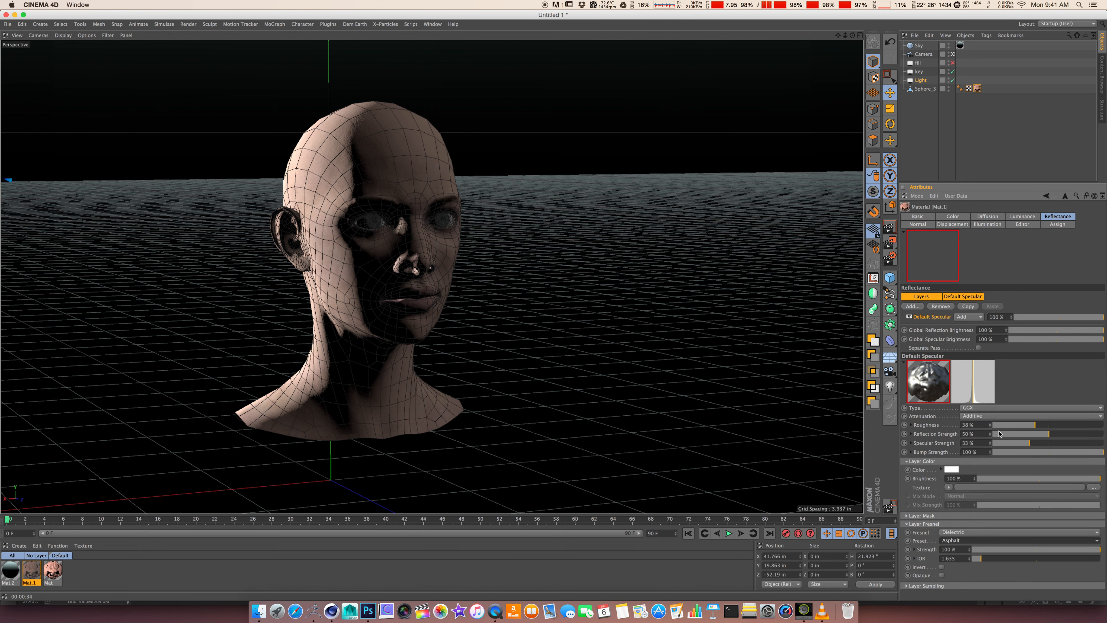
Set the Default Specular layer's roughness to 30%, reflection strength to 33% and specular strength to 22%
{"action": "left_click", "coordinate": [1026, 425]}
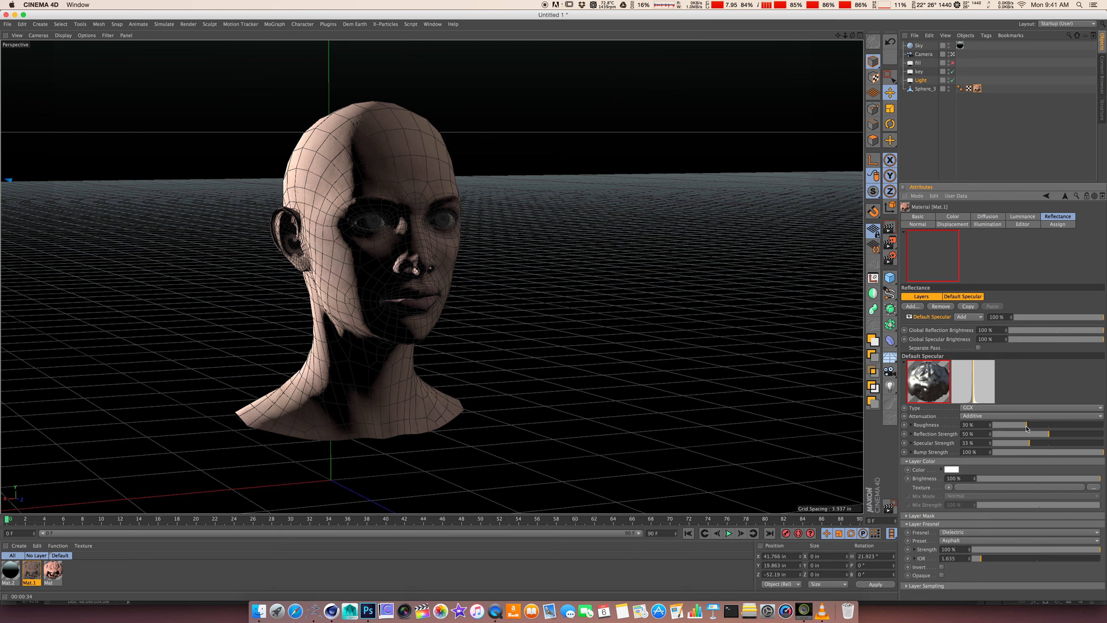
{"action": "left_click", "coordinate": [1029, 434]}
{"action": "left_click", "coordinate": [1017, 443]}
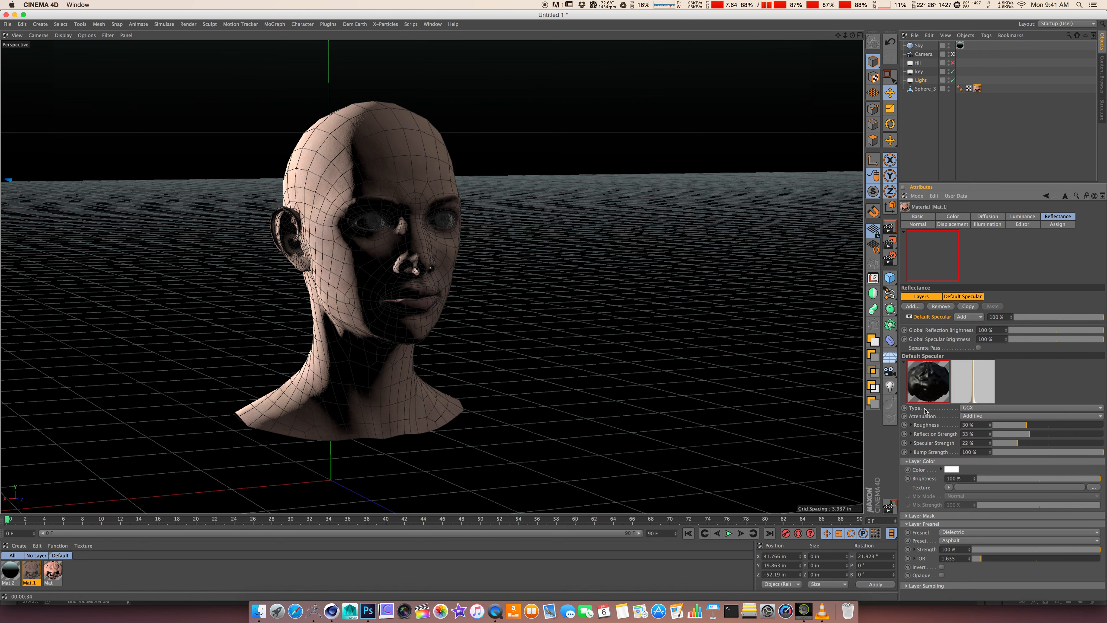
Check the head material's Luminance and Reflectance settings and render the head in the viewport
{"action": "left_click", "coordinate": [1020, 216]}
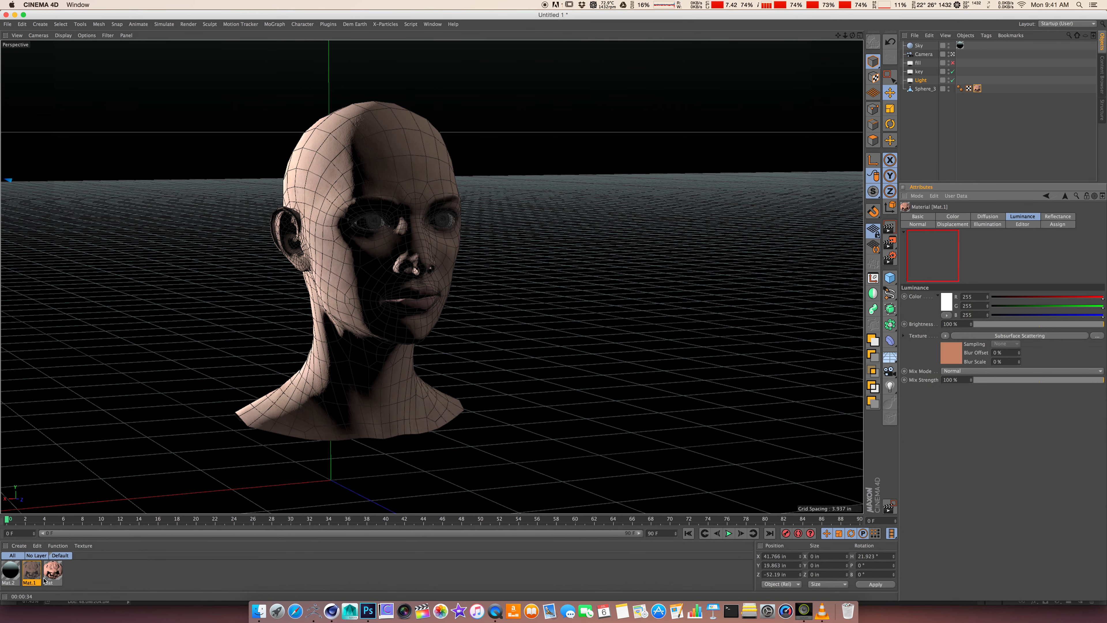
{"action": "left_click_drag", "start_coordinate": [40, 577], "coordinate": [978, 89]}
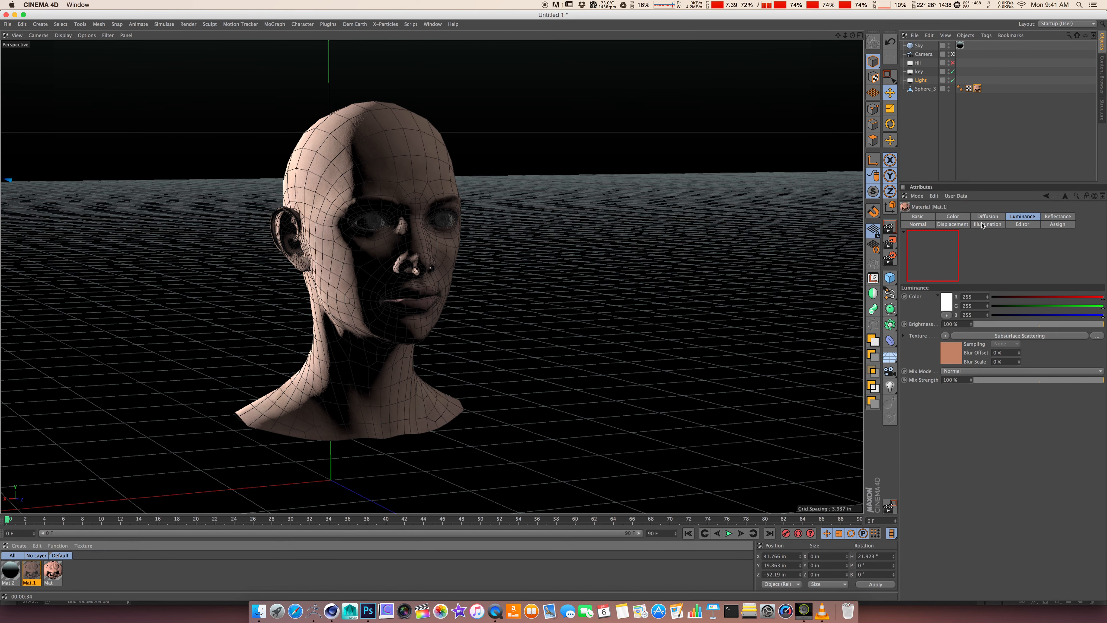
{"action": "left_click", "coordinate": [1058, 217]}
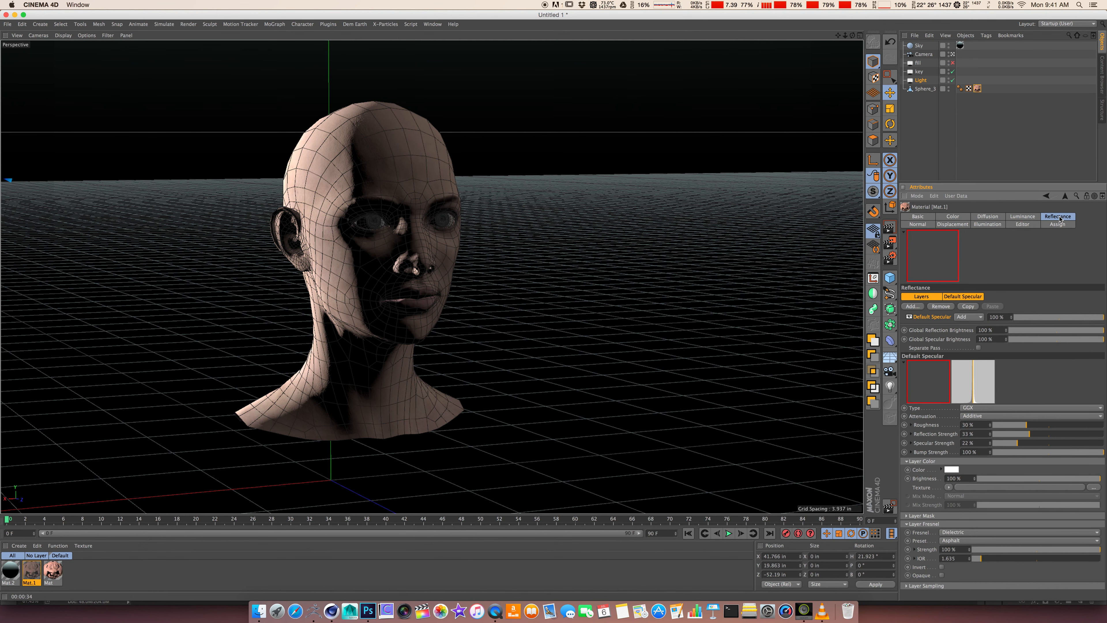
{"action": "key", "text": "ctrl+r"}
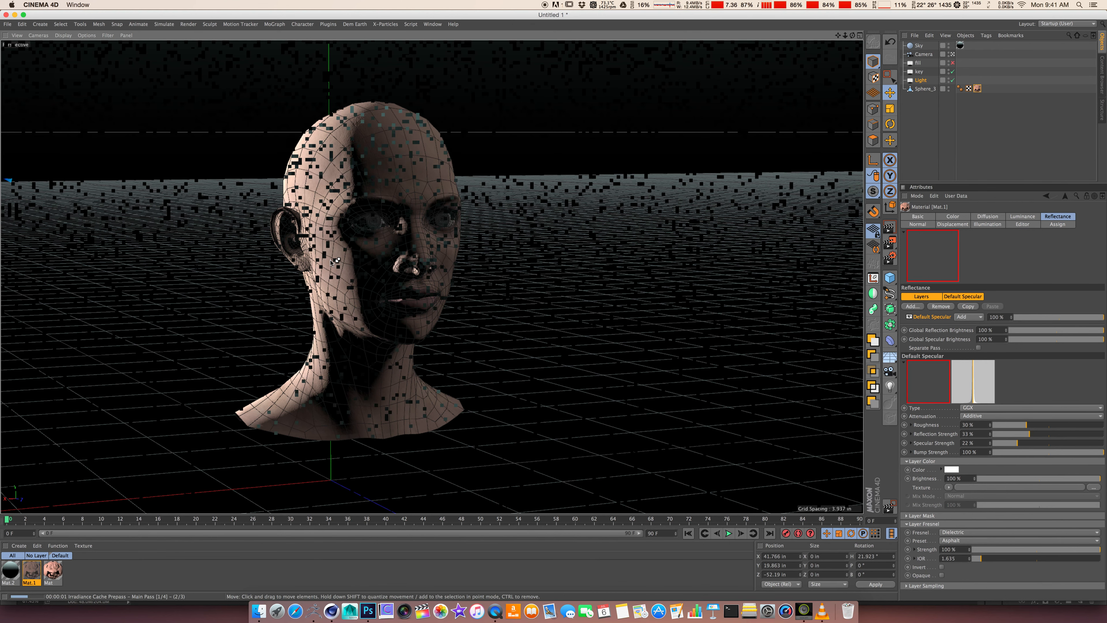
Set the sky material's Generate GI strength to 300% and render the viewport
{"action": "left_click", "coordinate": [932, 92]}
{"action": "double_click", "coordinate": [960, 46]}
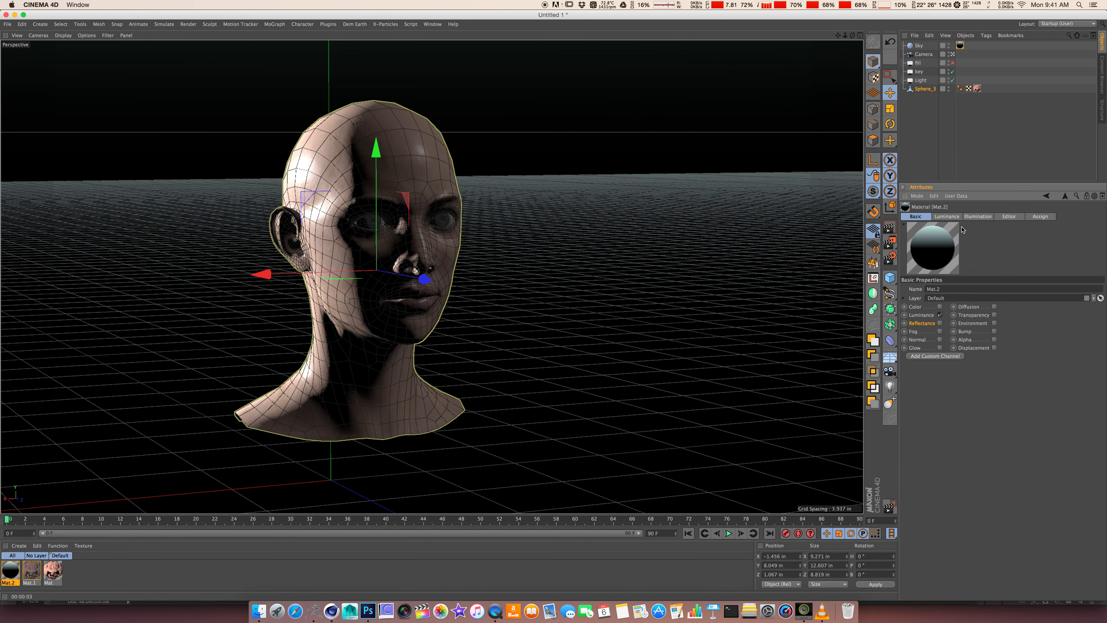
{"action": "left_click", "coordinate": [973, 217]}
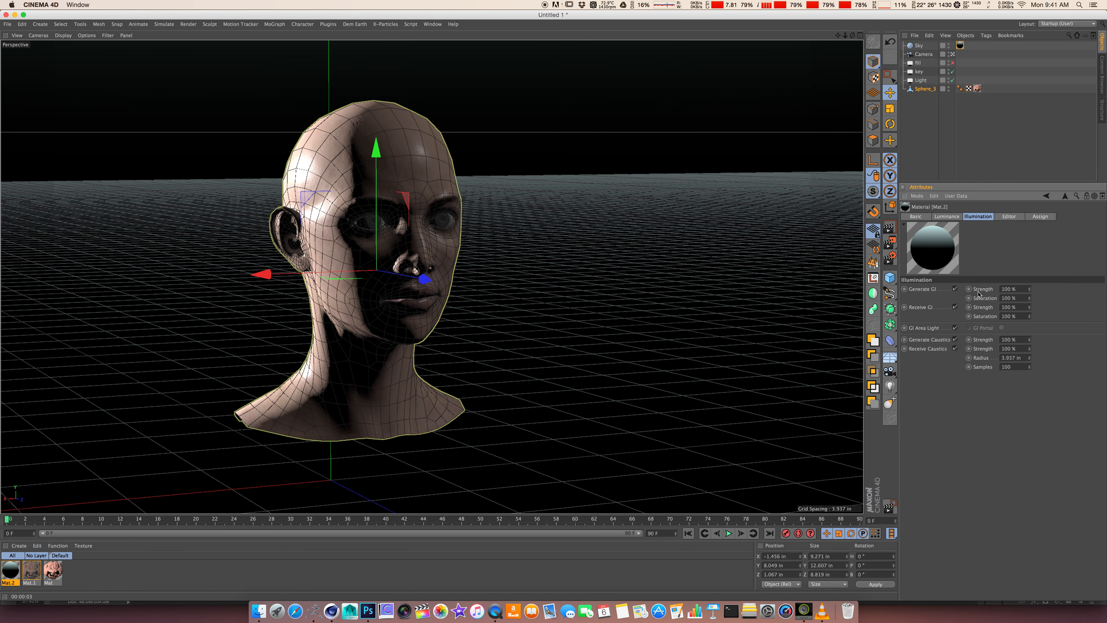
{"action": "left_click", "coordinate": [982, 298]}
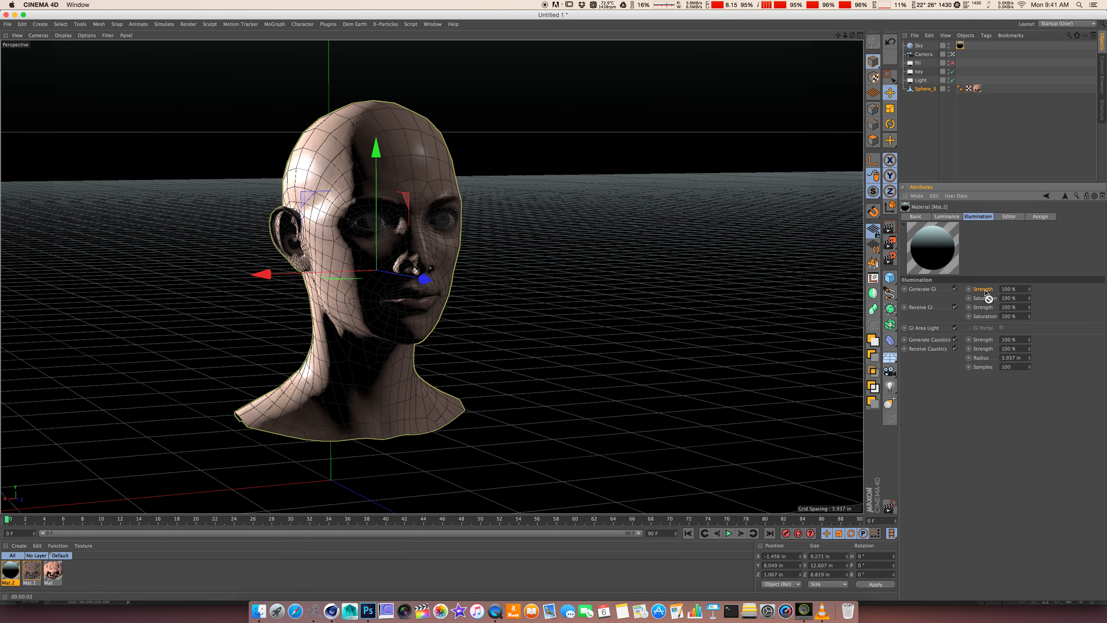
{"action": "left_click", "coordinate": [1012, 289]}
{"action": "left_click", "coordinate": [1015, 299]}
{"action": "left_click", "coordinate": [1022, 298]}
{"action": "key", "text": "shift+Tab"}
{"action": "type", "text": "300"}
{"action": "key", "text": "Return"}
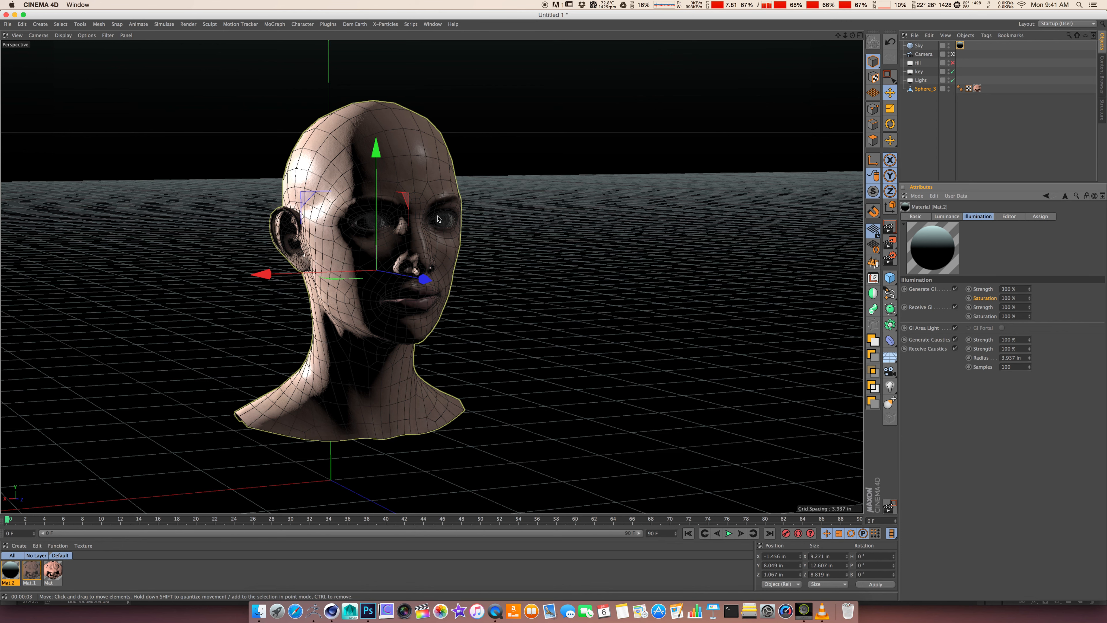
{"action": "key", "text": "ctrl+r"}
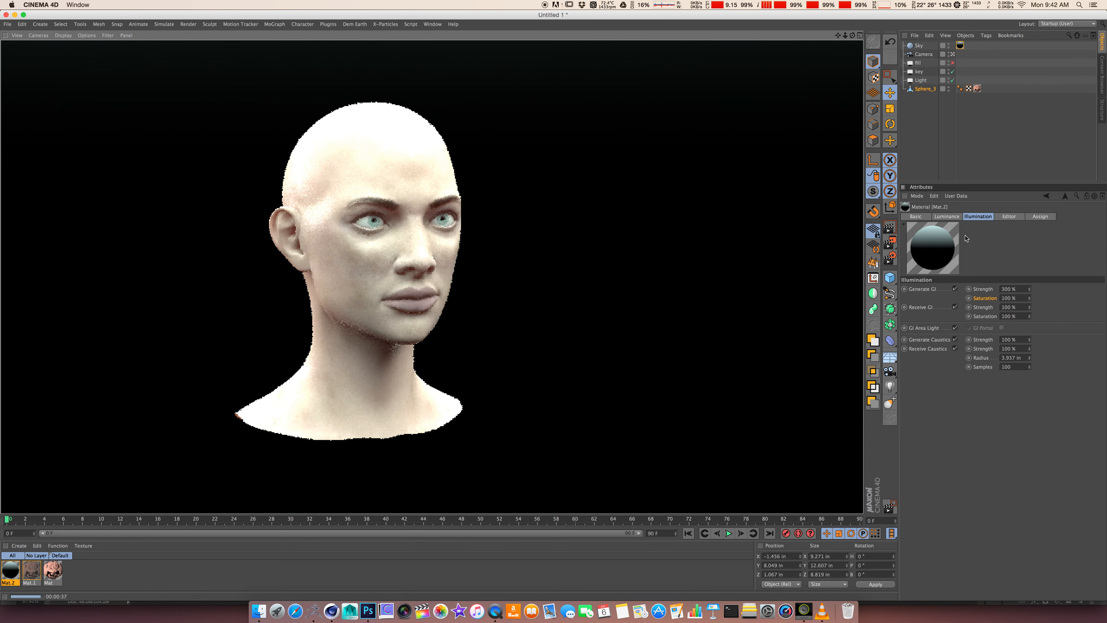
Delete the Sky object from the scene and render the viewport with the remaining lights
{"action": "left_click", "coordinate": [947, 217]}
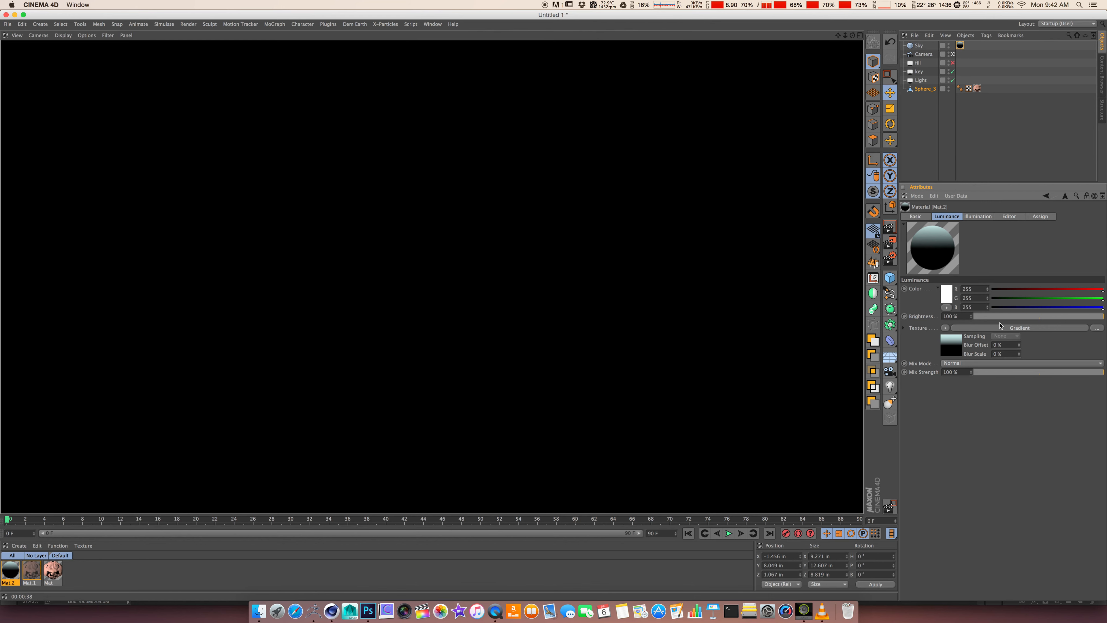
{"action": "left_click", "coordinate": [977, 89]}
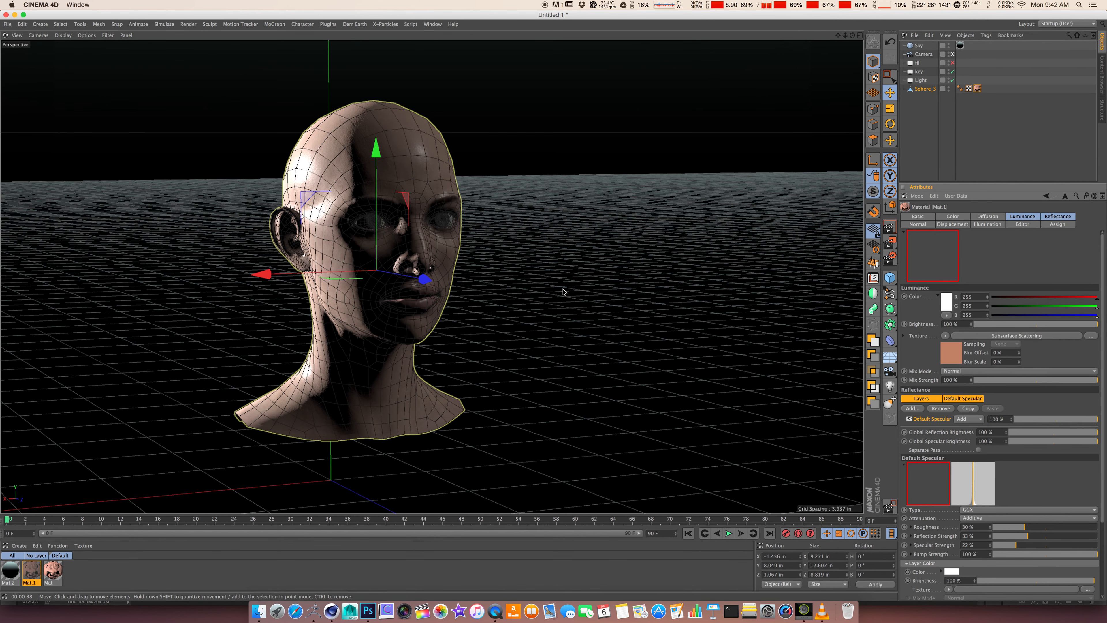
{"action": "left_click", "coordinate": [919, 45]}
{"action": "key", "text": "Delete"}
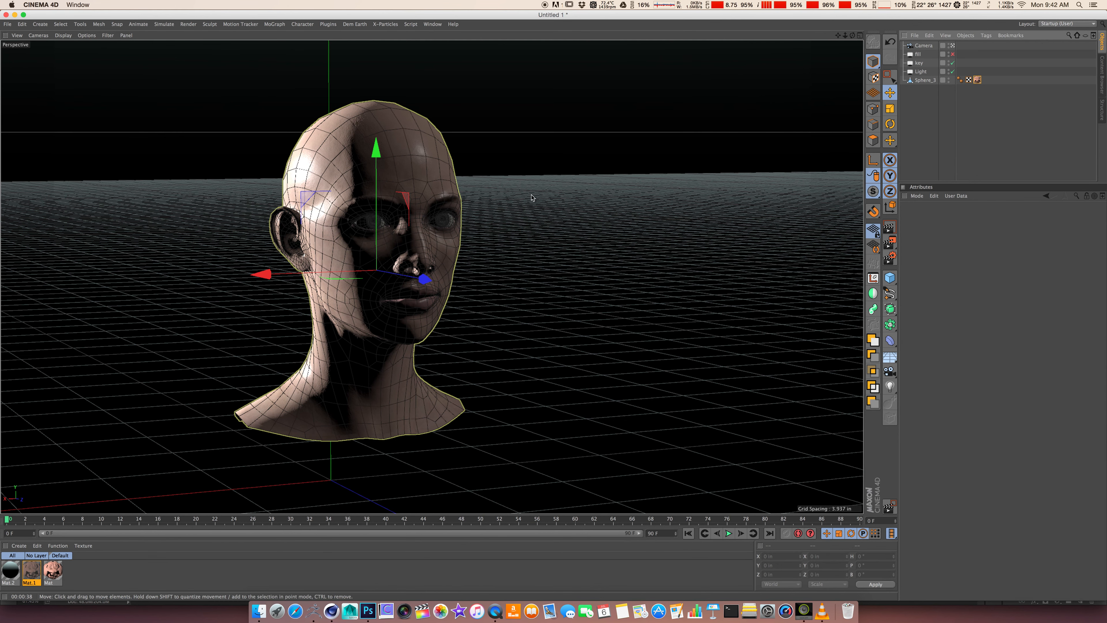
{"action": "key", "text": "super+r"}
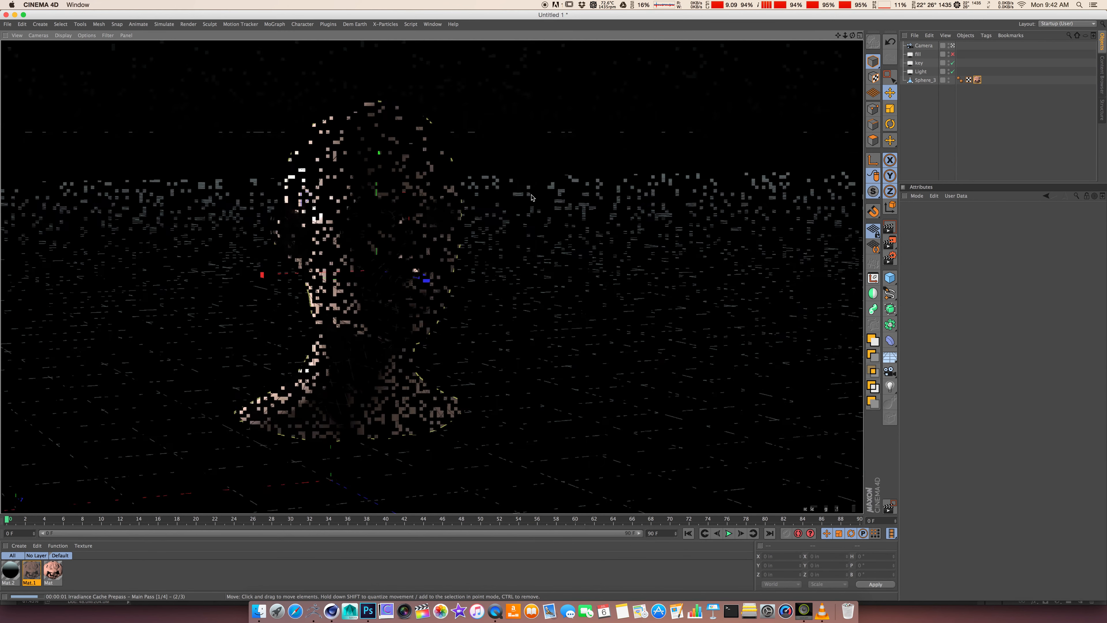